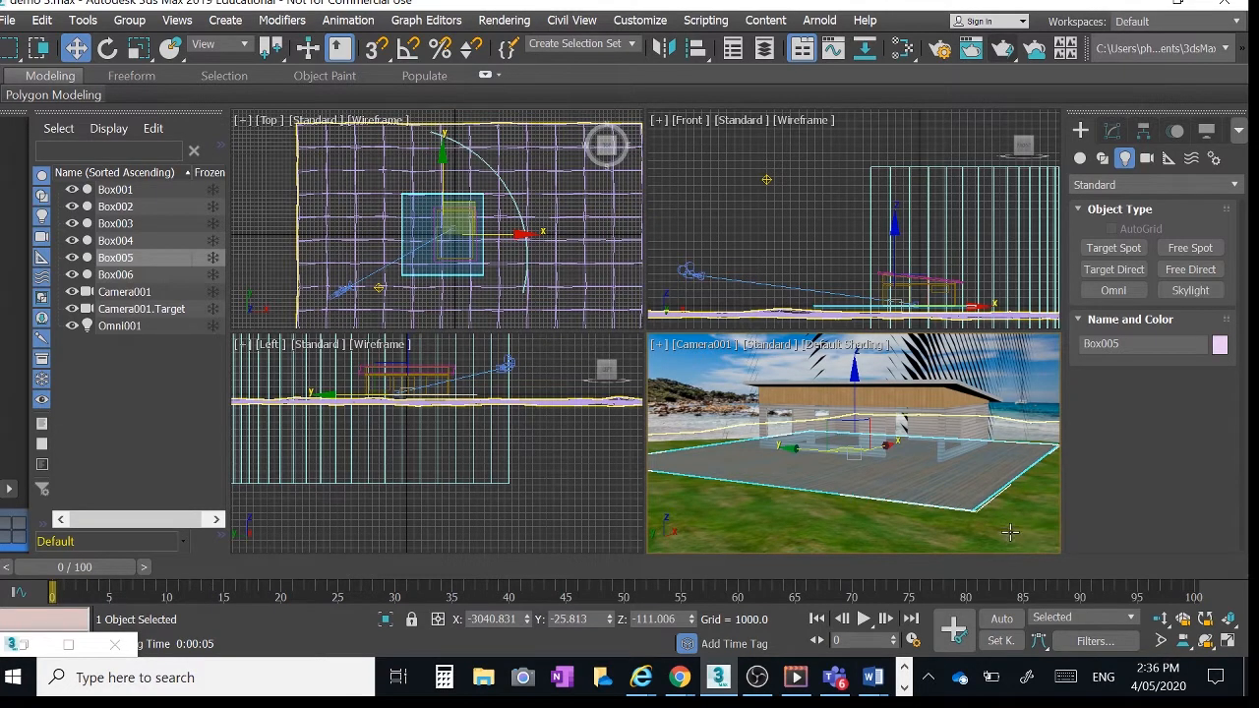
Create a box over the house's outer wall outline in the Top view, about 12020 long, 8979 wide and 12567 high.
click(1228, 642)
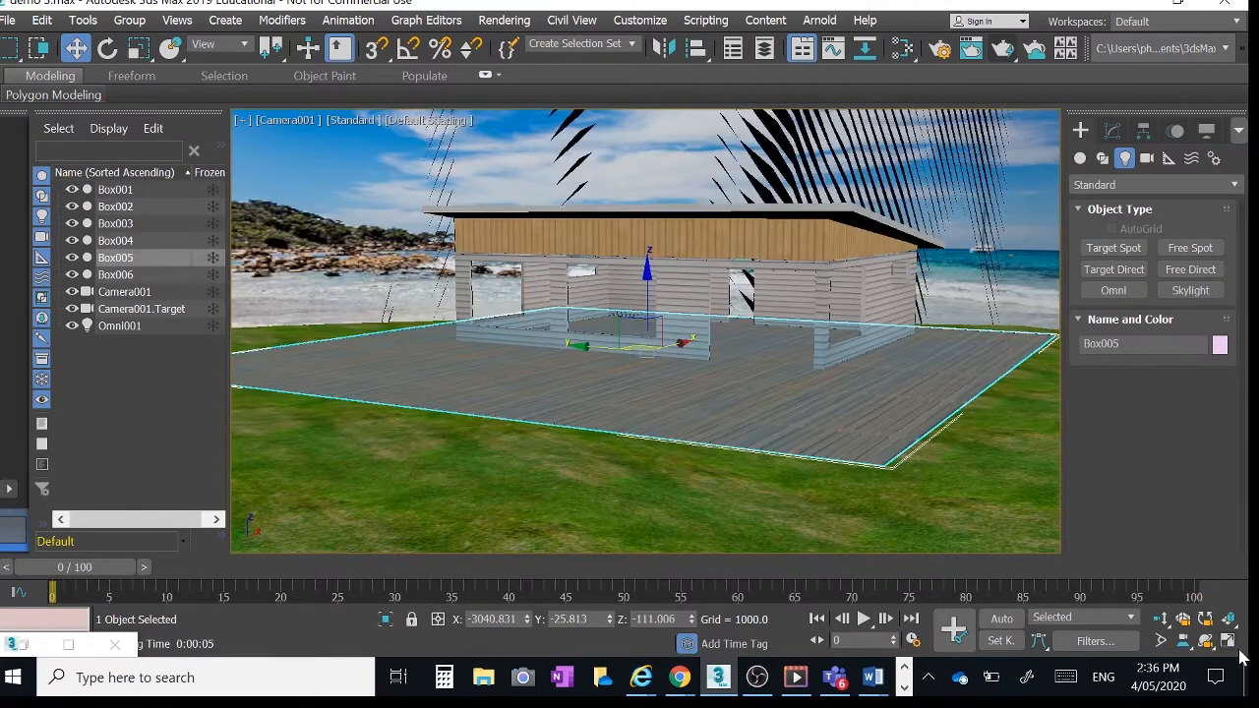
click(1229, 642)
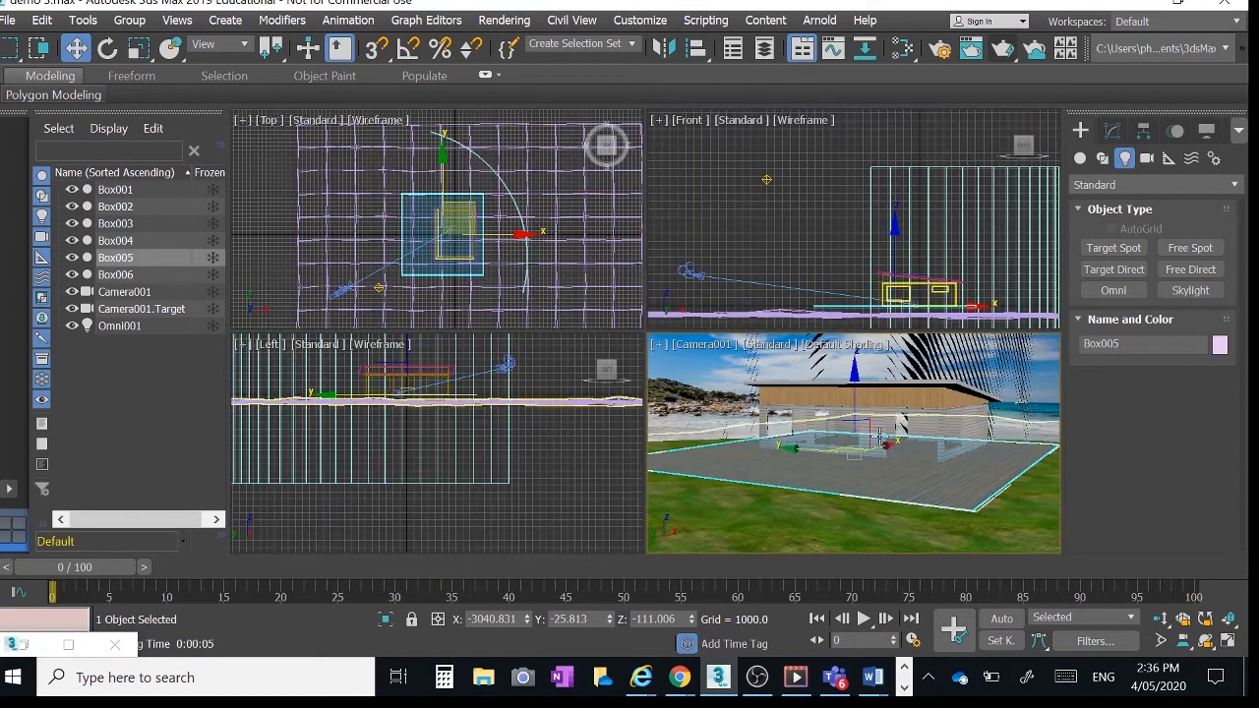
click(598, 254)
click(1228, 642)
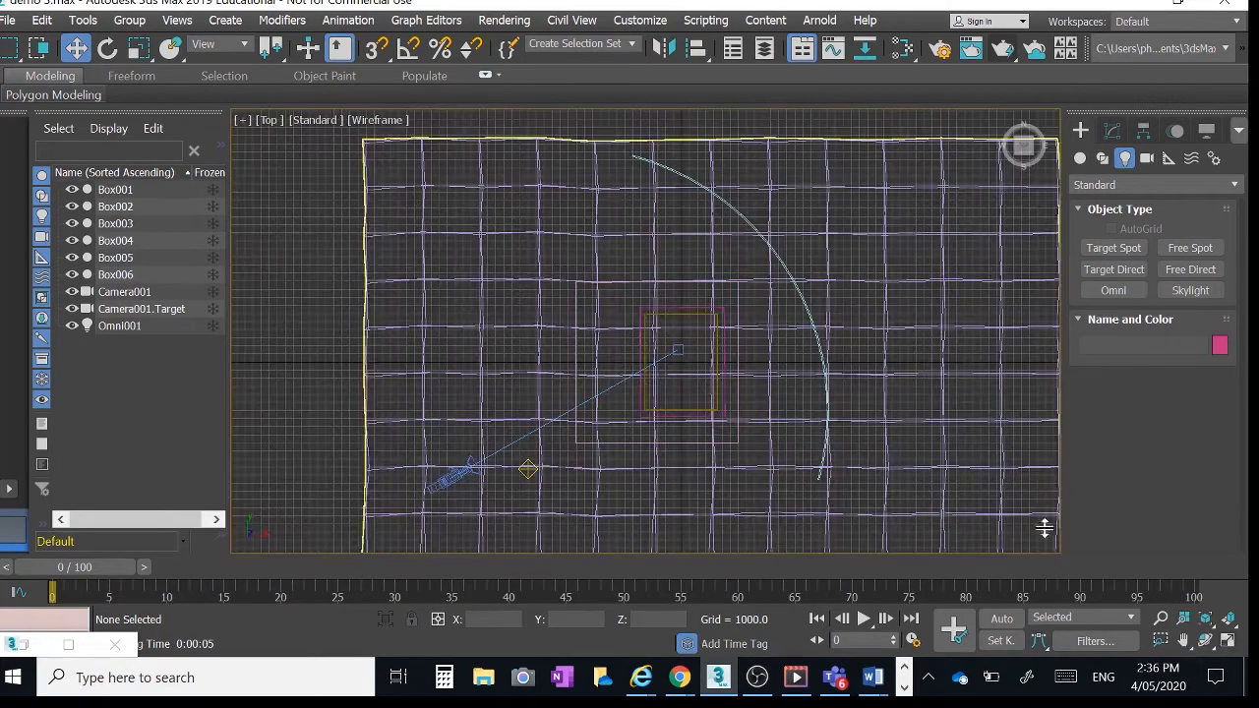
scroll(694, 394, up, 5)
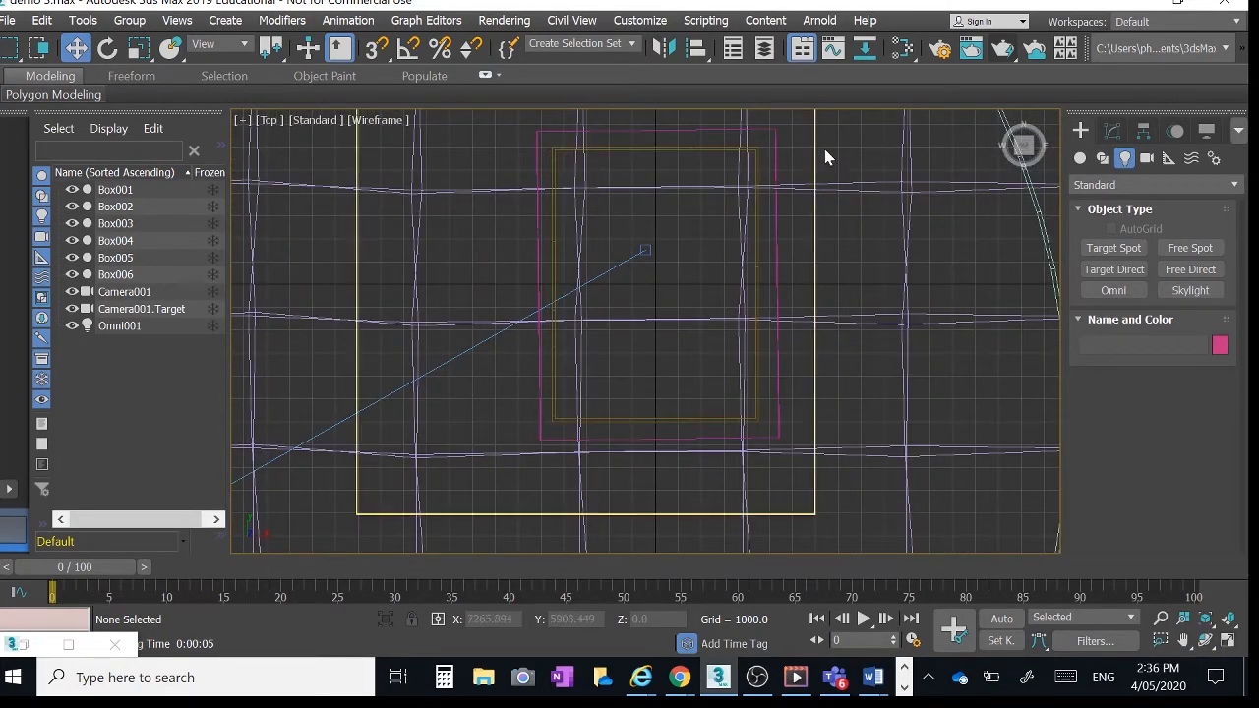
click(1081, 159)
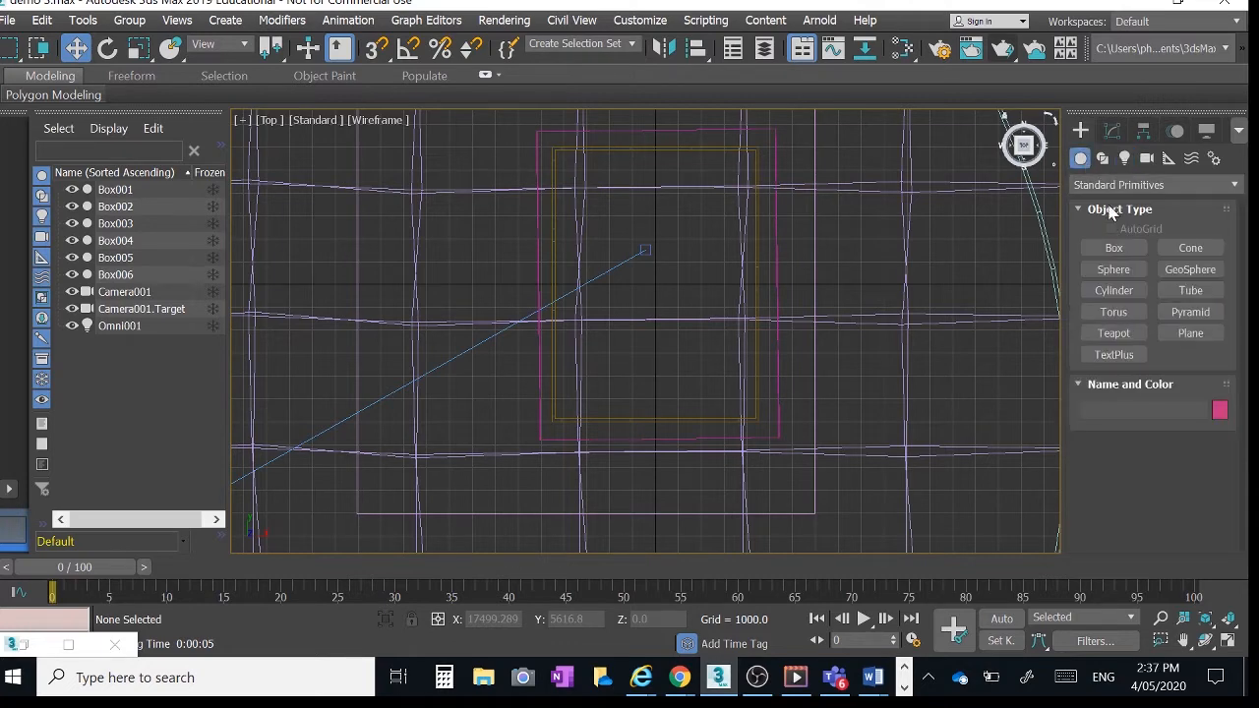
click(1115, 248)
scroll(630, 169, up, 4)
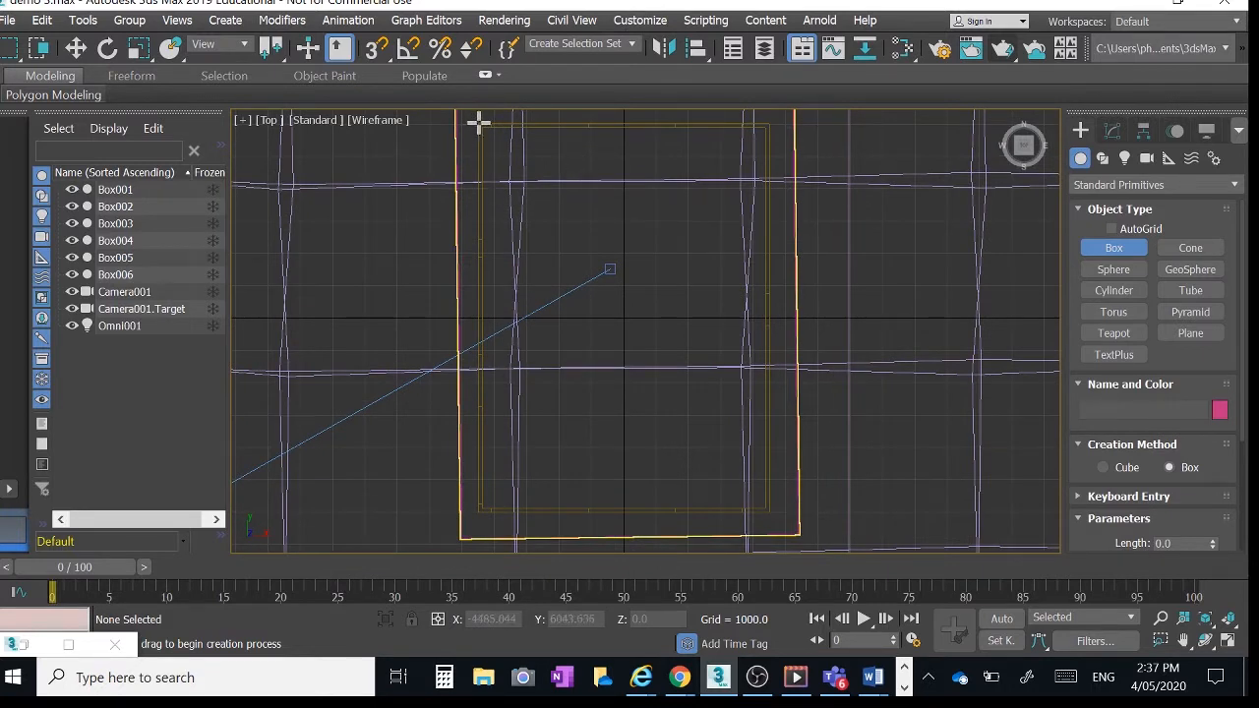
drag(477, 121, 767, 513)
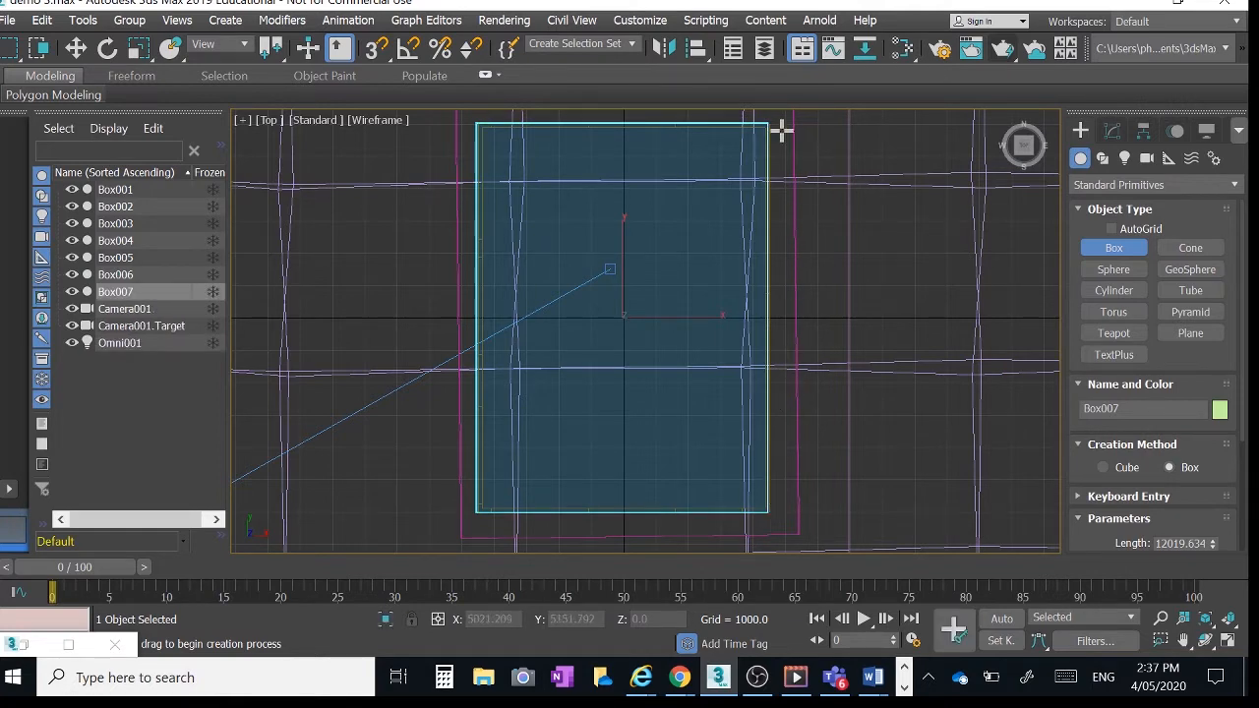
Lower the new box vertically to about Z -12732 so it sits beneath the house and deck.
click(1230, 642)
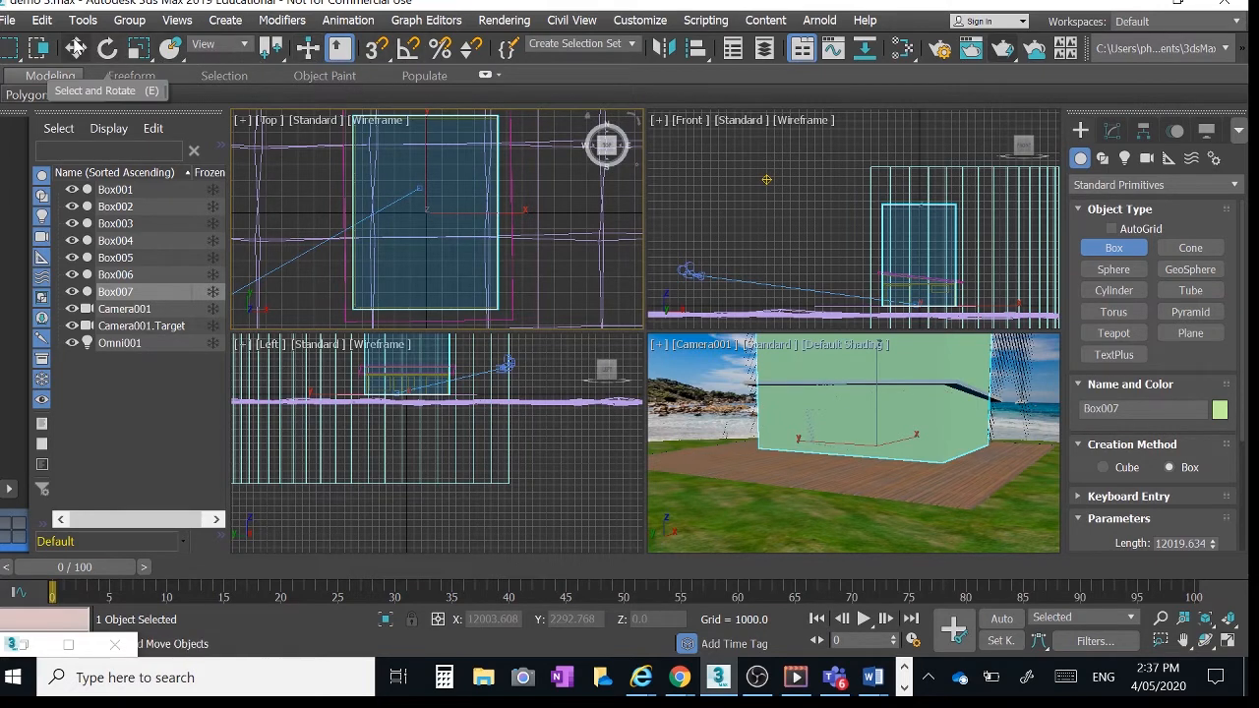
click(76, 47)
drag(877, 371, 873, 556)
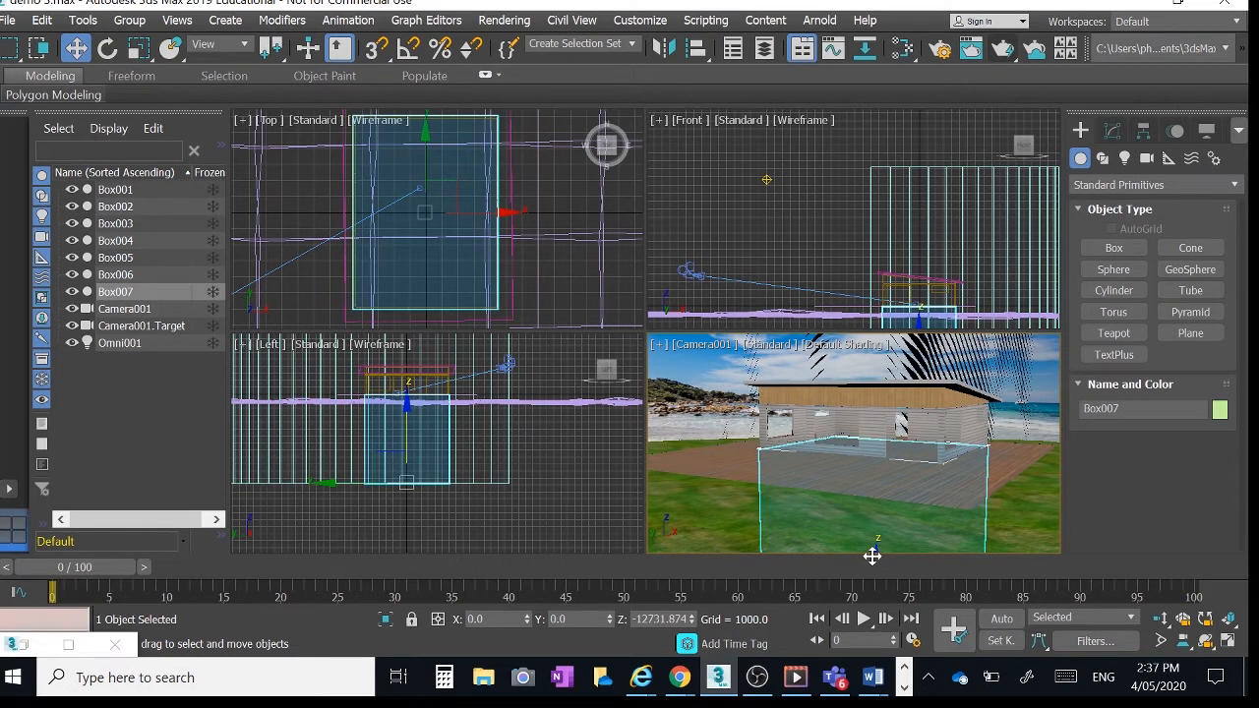
click(1207, 642)
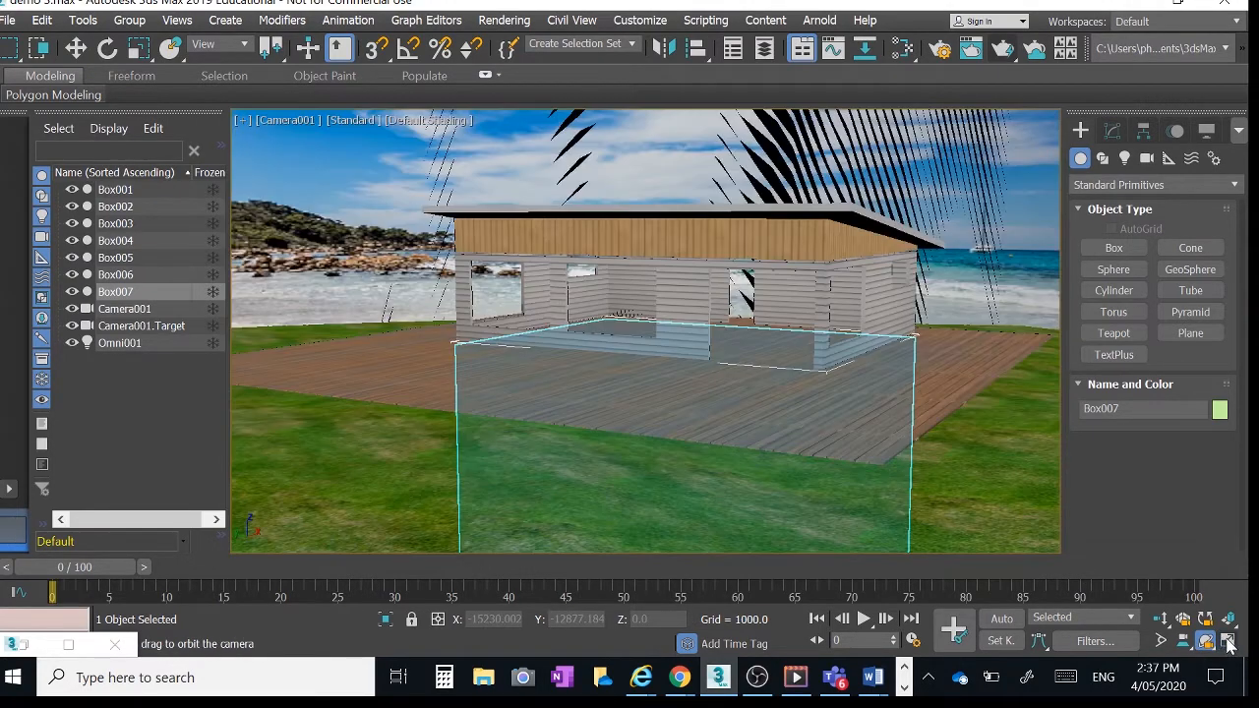
click(1228, 641)
drag(732, 472, 734, 470)
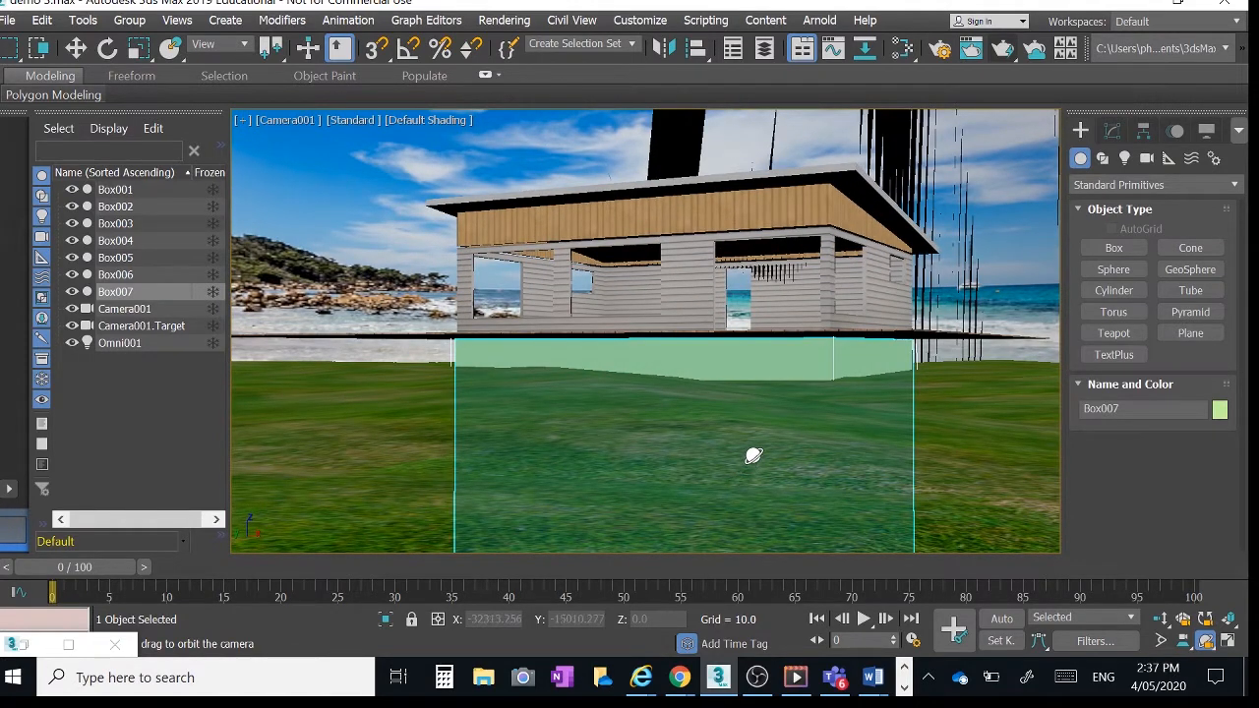
Try to apply the concrete block texture image from the desktop to the base box in the camera view.
click(1178, 8)
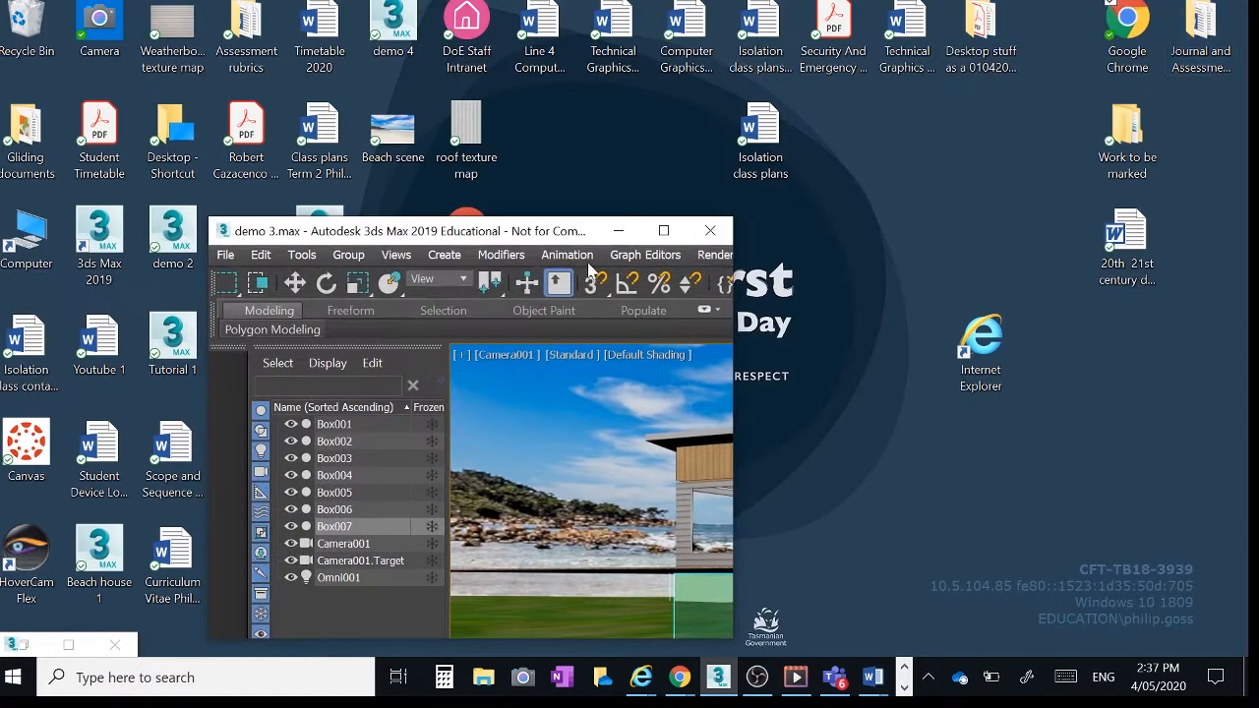
drag(594, 232, 892, 212)
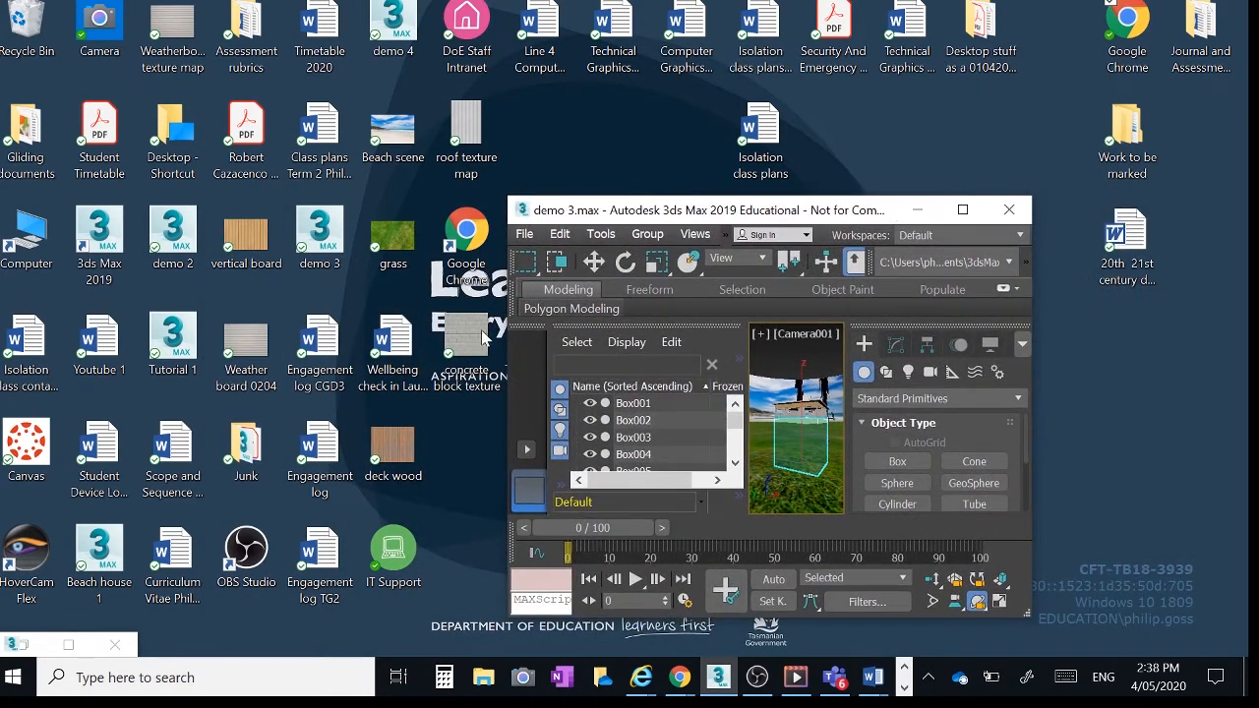
drag(484, 338, 806, 423)
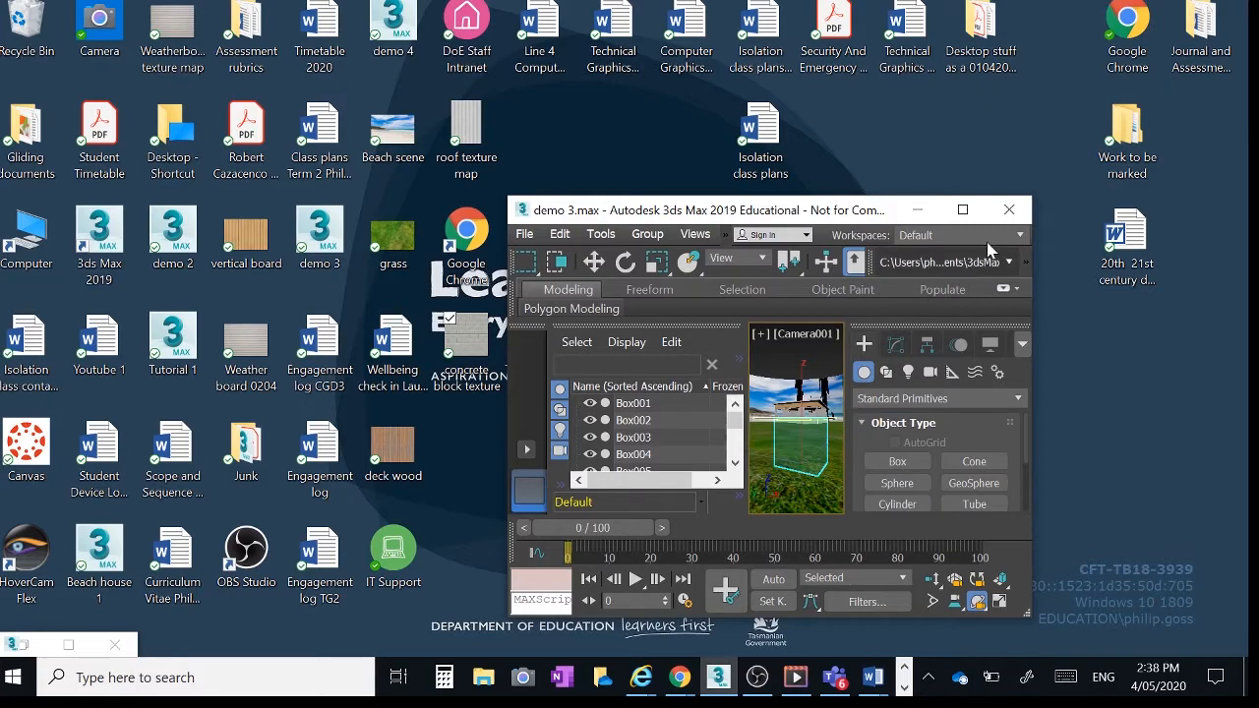
click(963, 210)
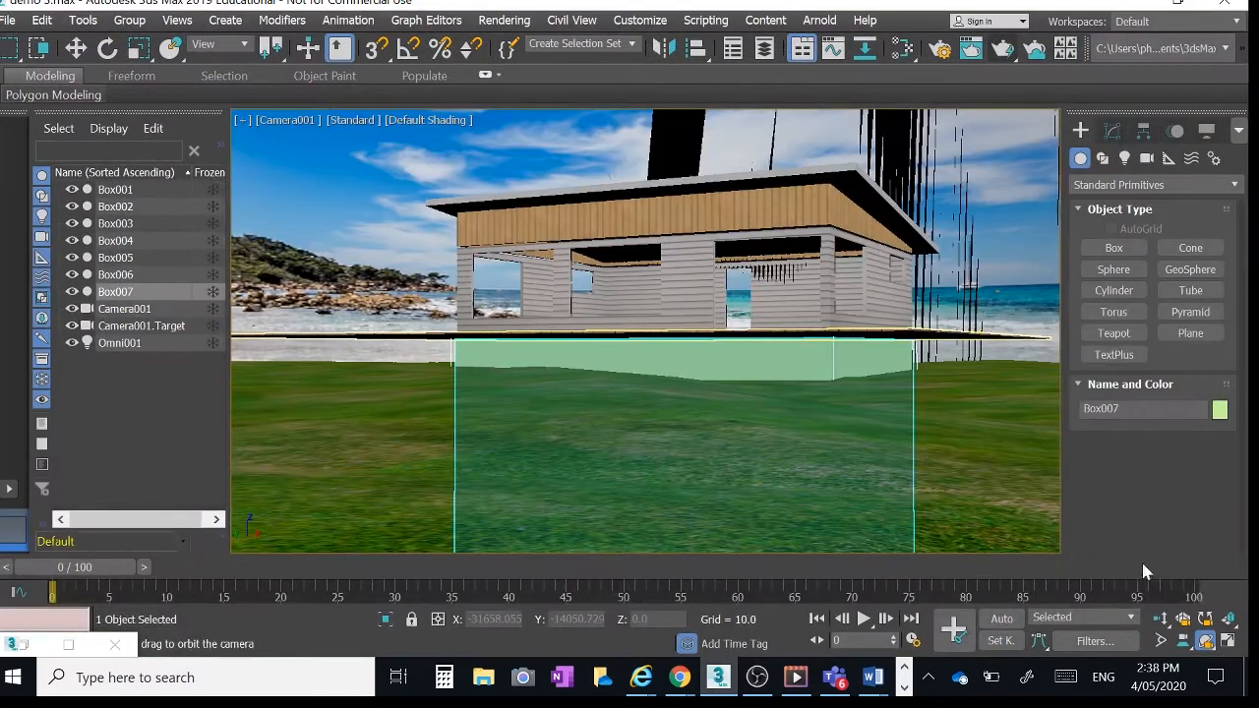
Apply the concrete block texture image from the desktop to the base box, using a close view of its front face.
click(1161, 642)
drag(646, 351, 633, 240)
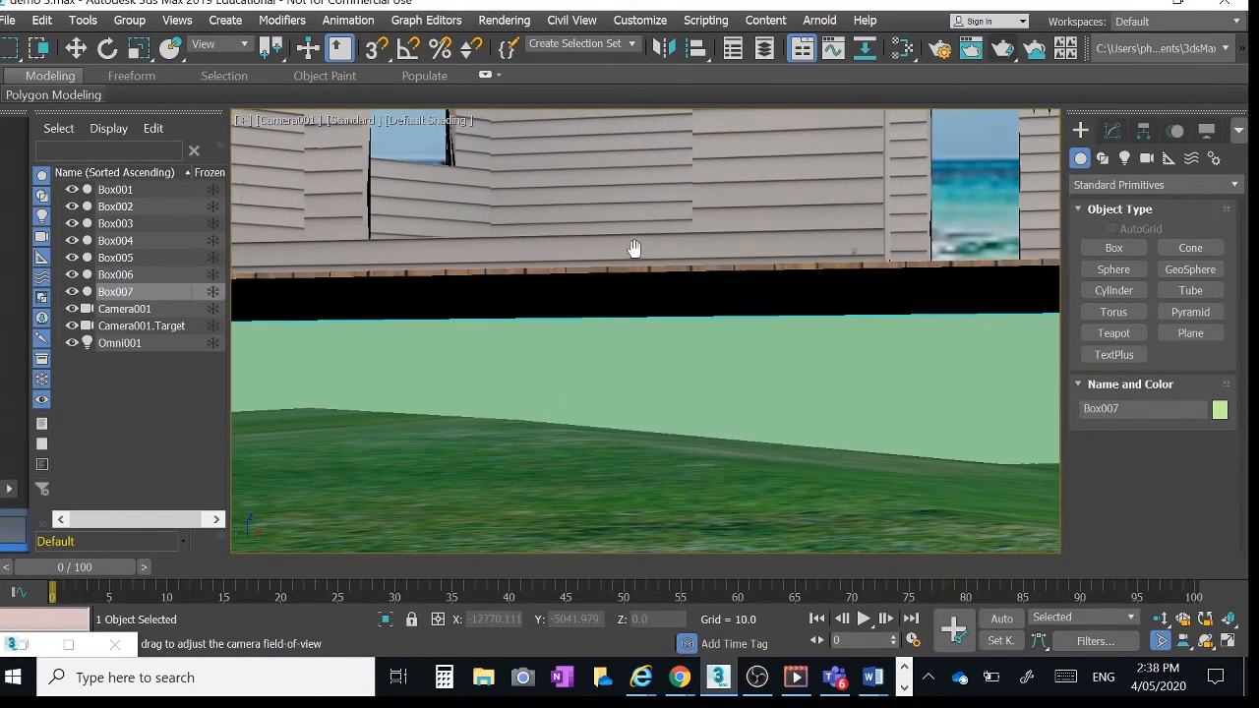
click(1179, 4)
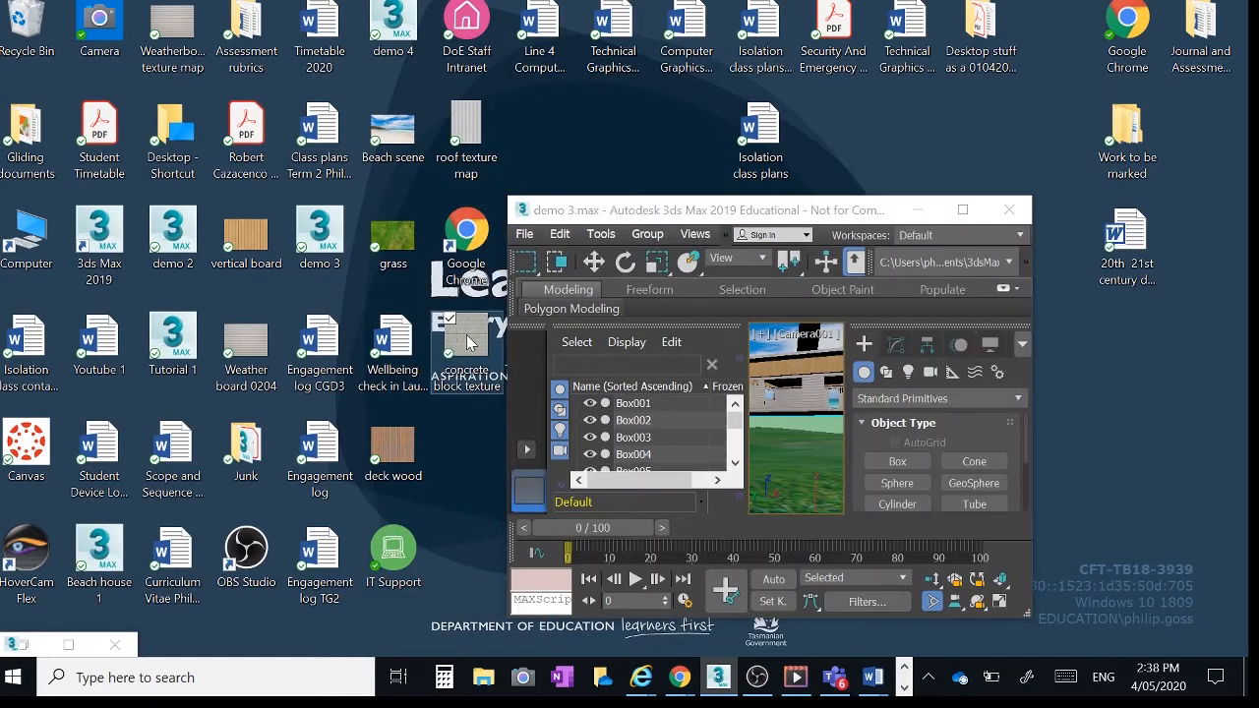
mouse_move(732, 421)
mouse_down()
mouse_move(832, 410)
mouse_move(818, 423)
mouse_up()
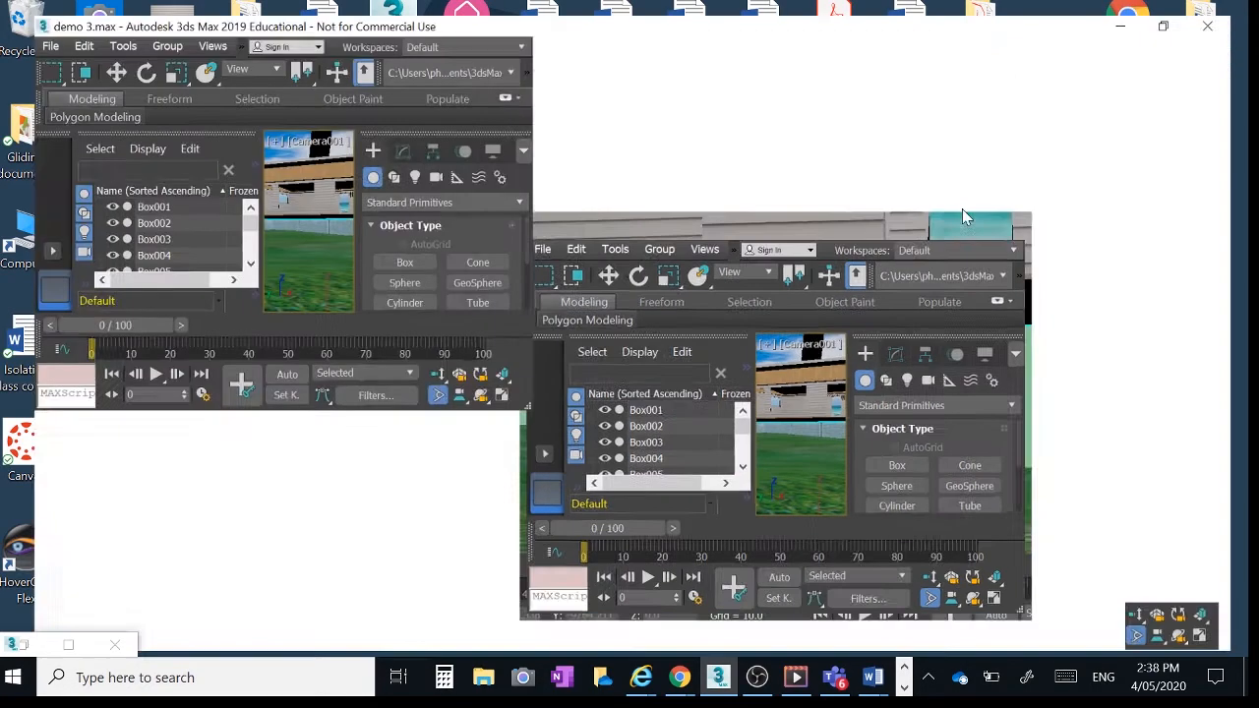
click(963, 209)
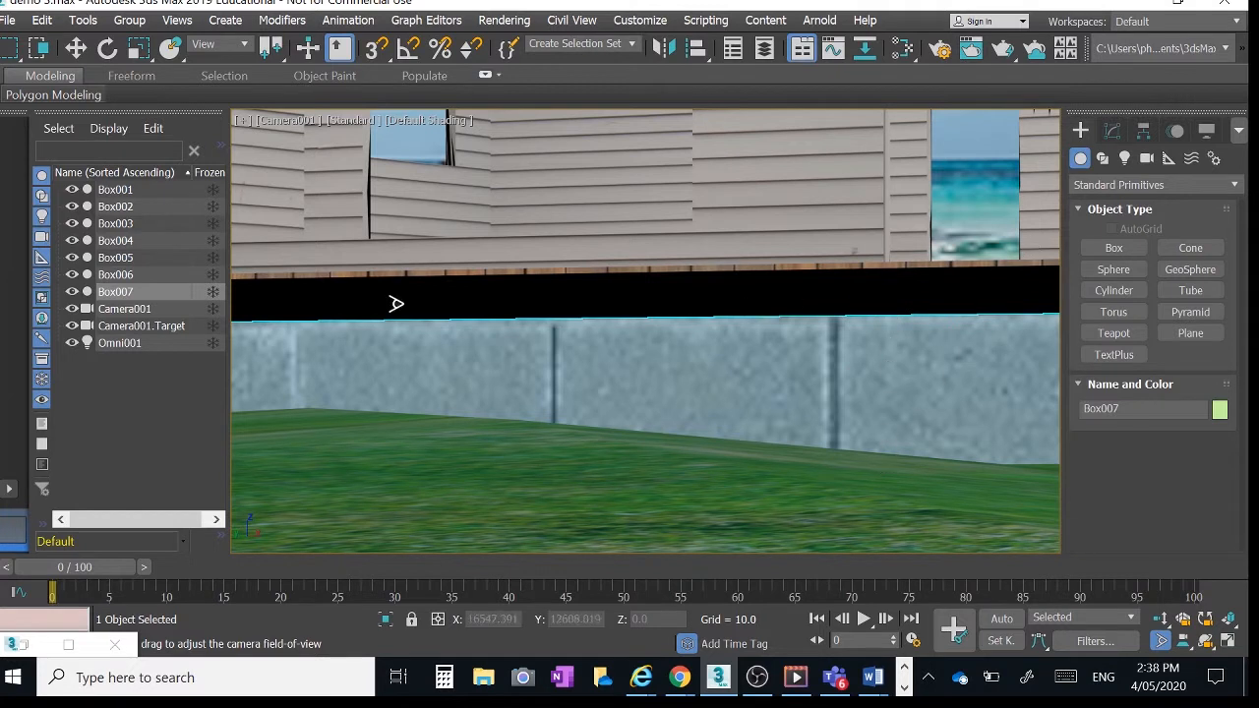
Add a UVW Map modifier to the base box and set its mapping type to Box.
click(76, 48)
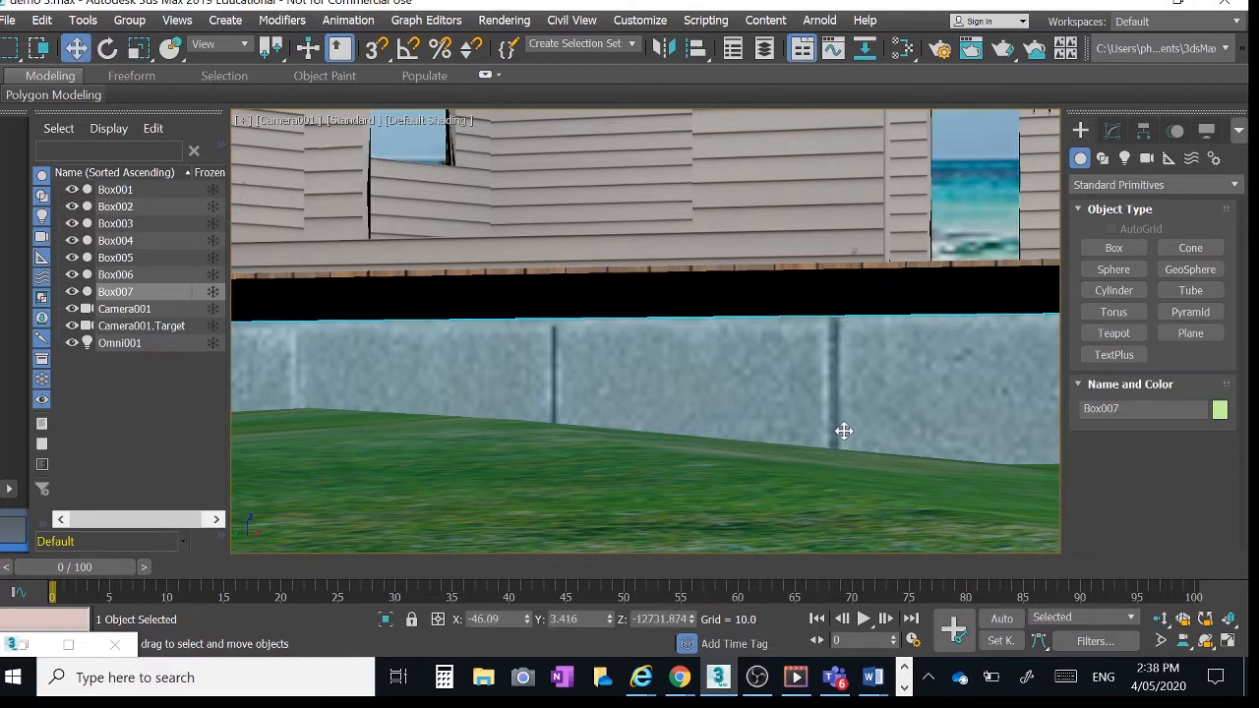
click(1113, 132)
click(1112, 190)
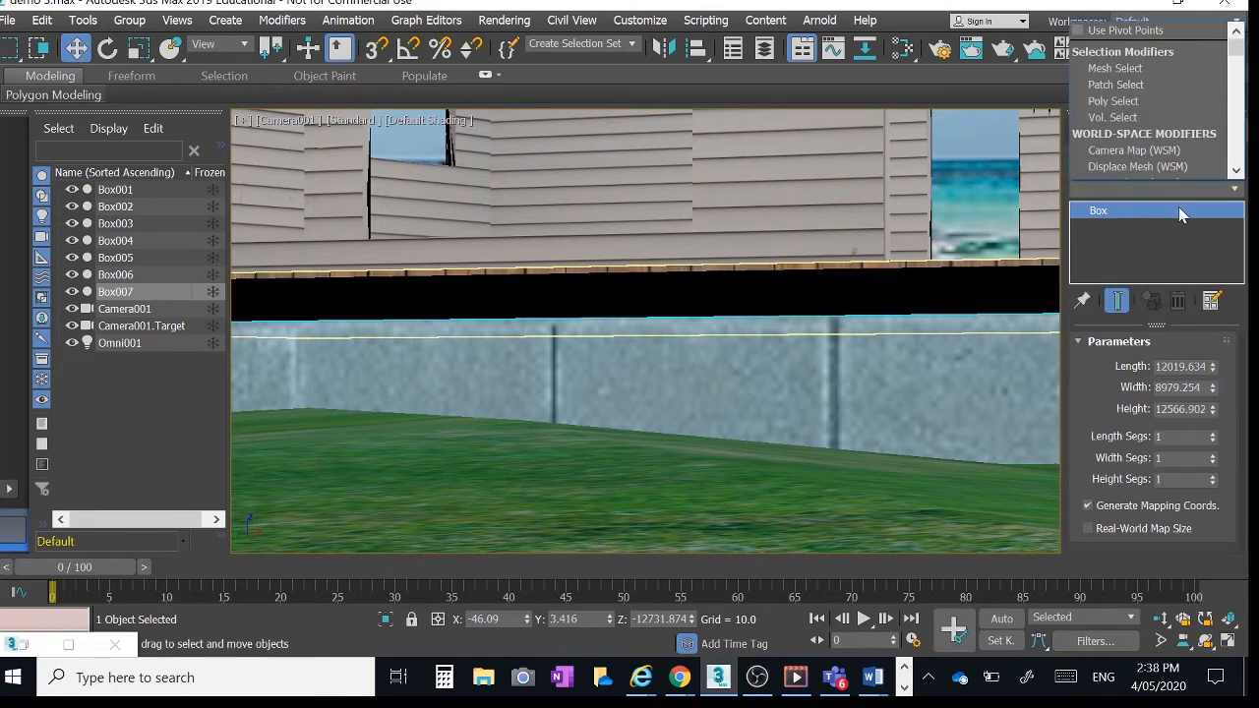
drag(1236, 49, 1236, 151)
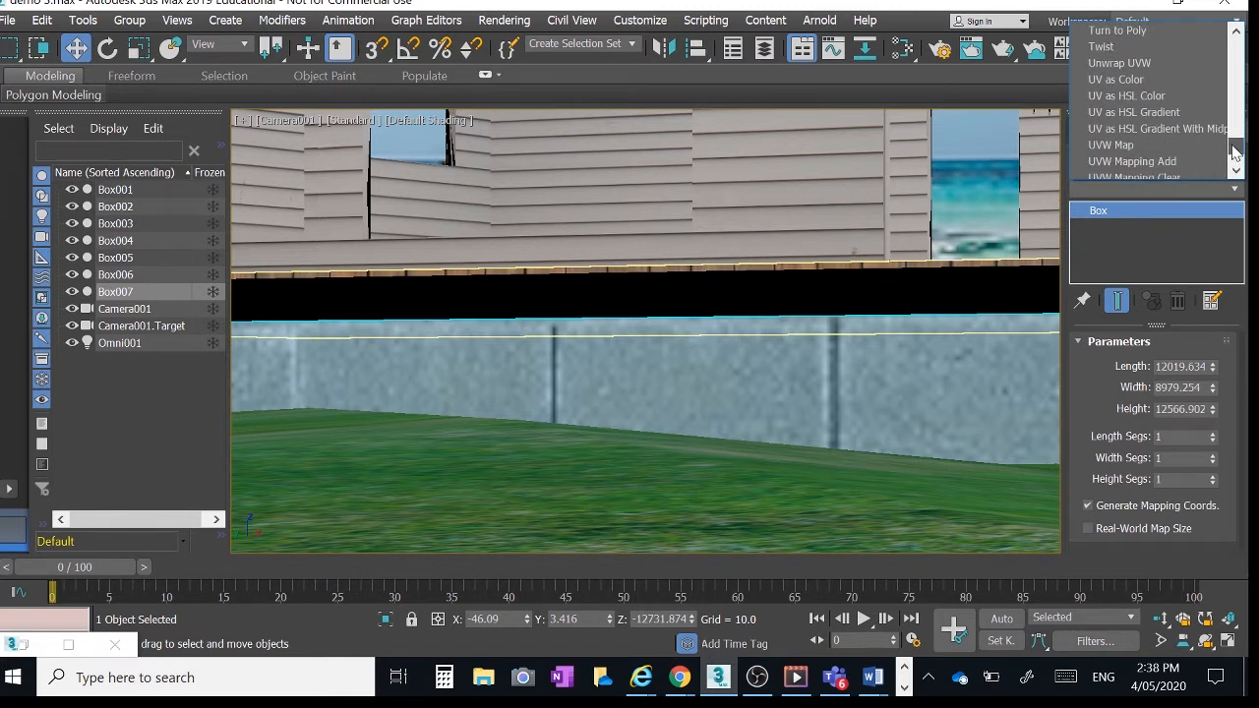
click(1134, 146)
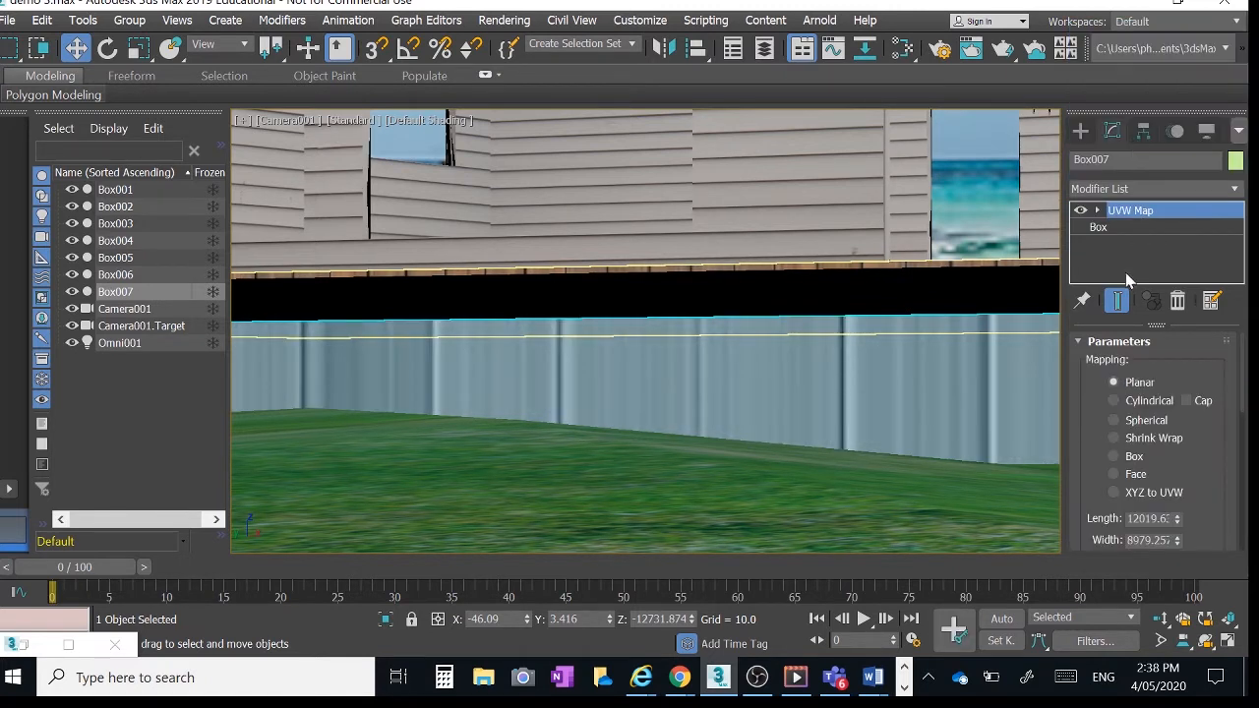
click(1116, 456)
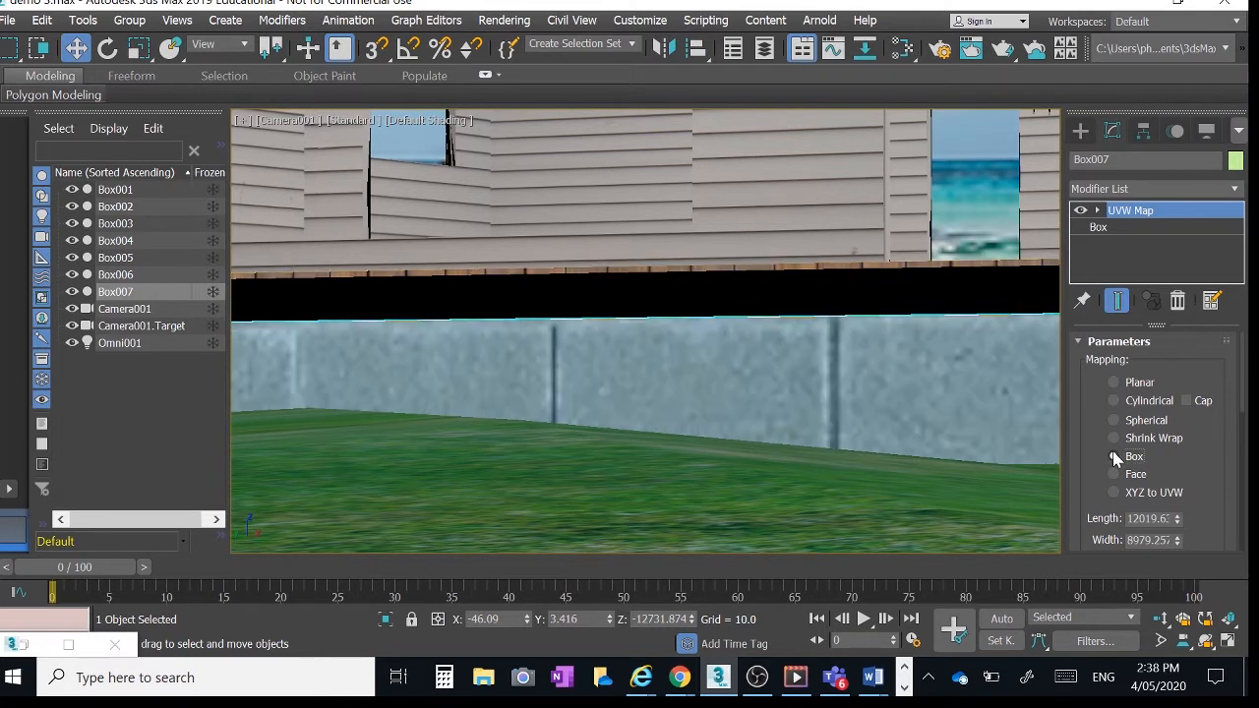
Set the UVW Map's U Tile and V Tile to 5 for the concrete block texture.
scroll(1187, 478, down, 5)
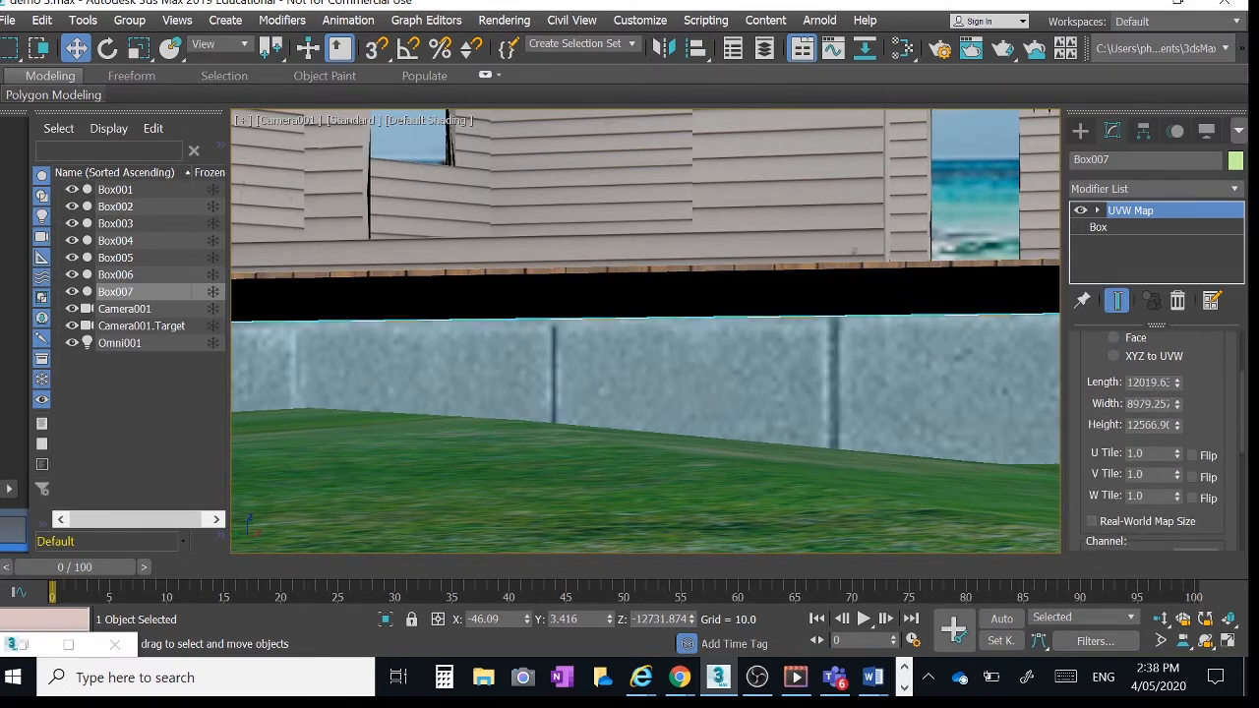
click(1149, 454)
text(5)
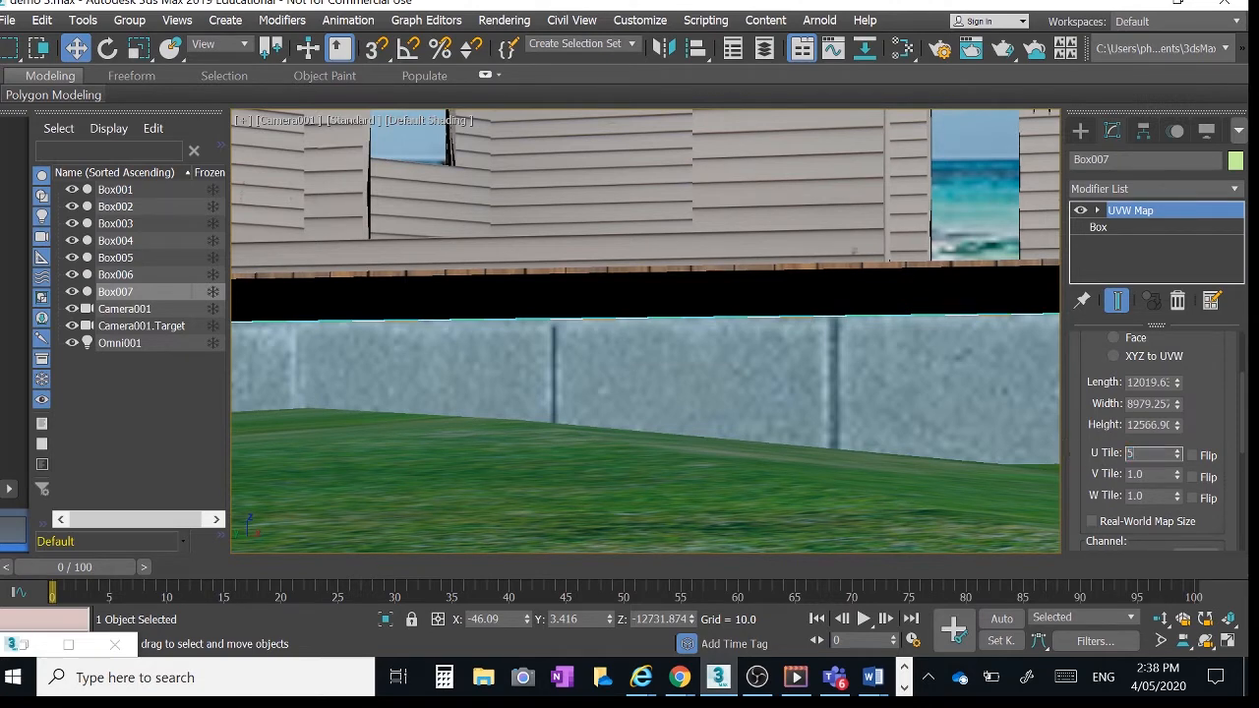
key(Tab)
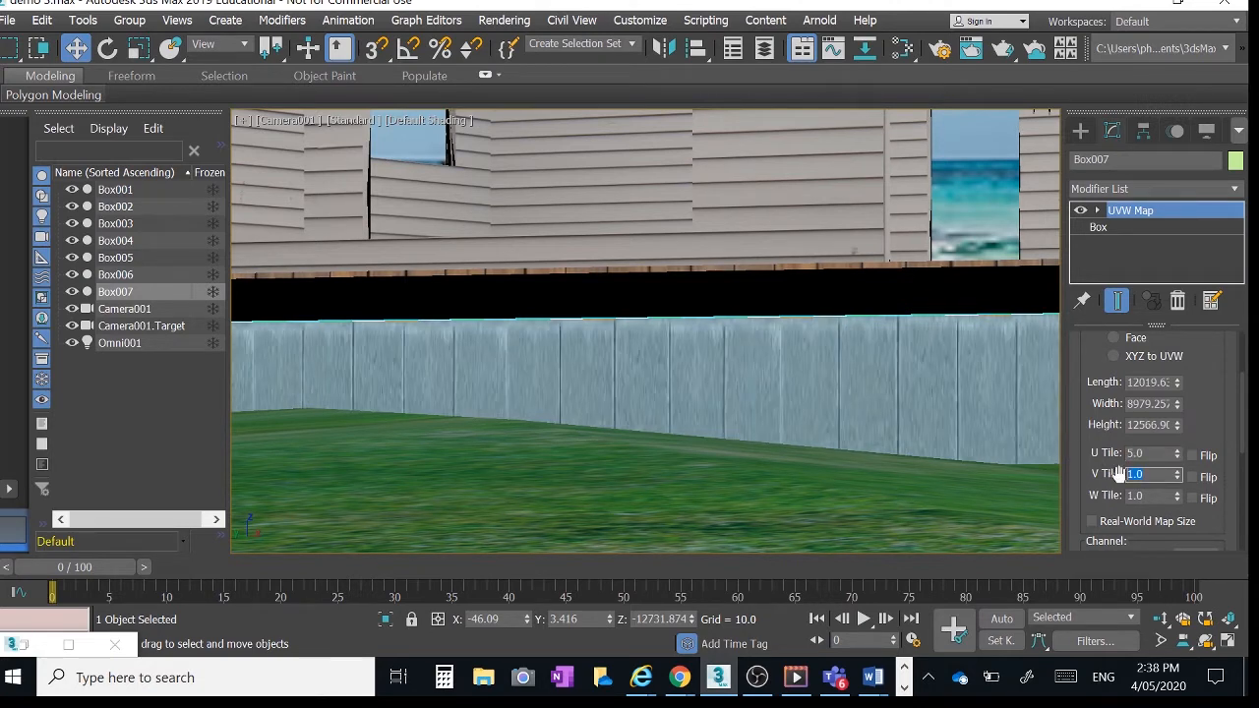
text(5)
key(Return)
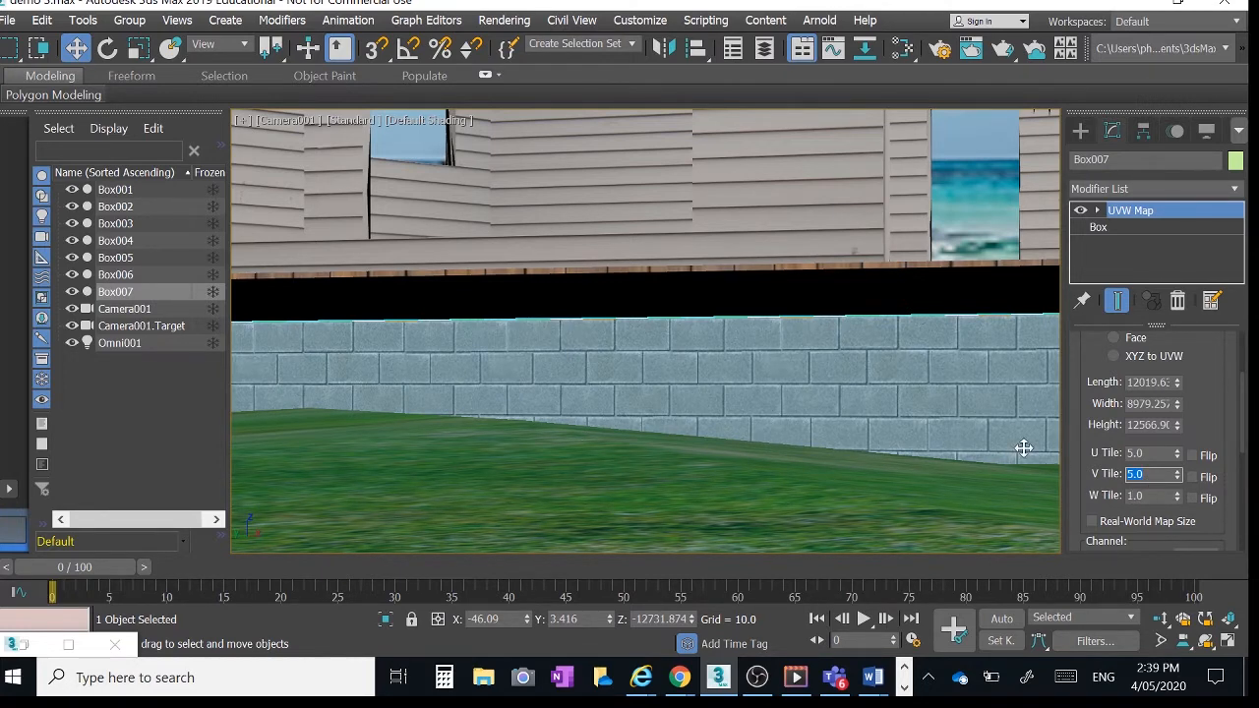
Render the camera view to check the block pattern on the base wall, and put the render window away.
middle_drag(1024, 448, 741, 461)
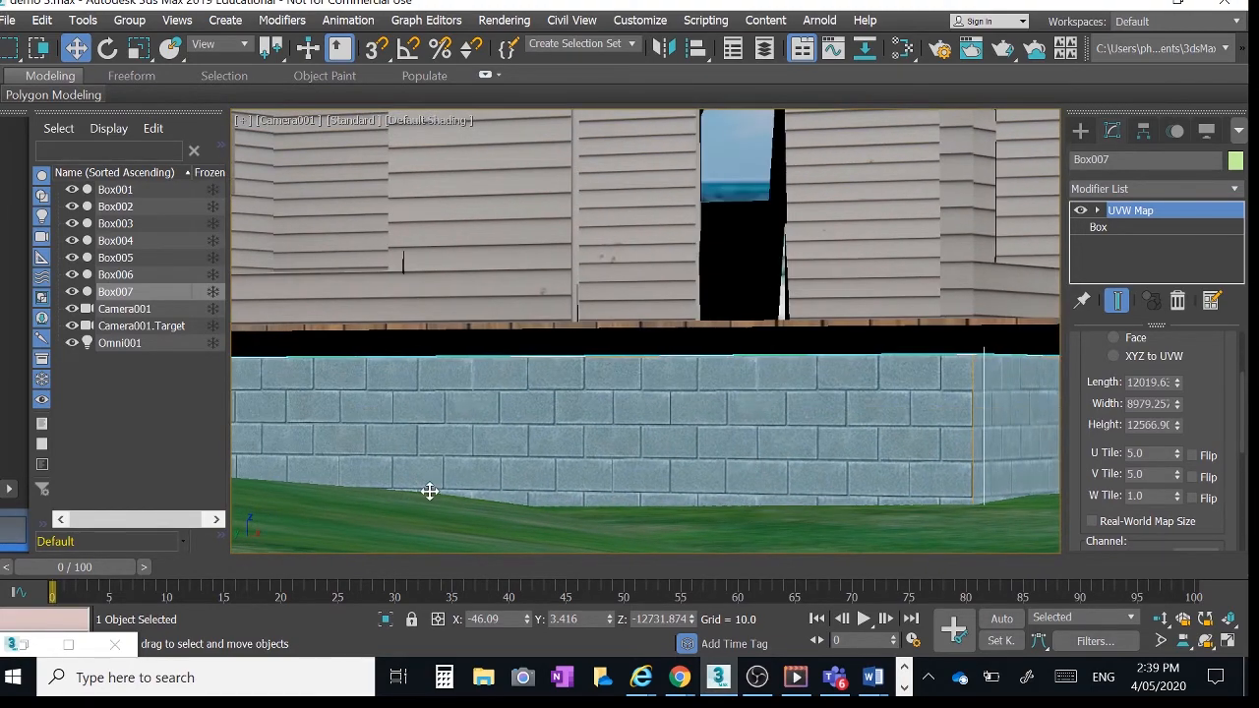
middle_drag(429, 491, 705, 481)
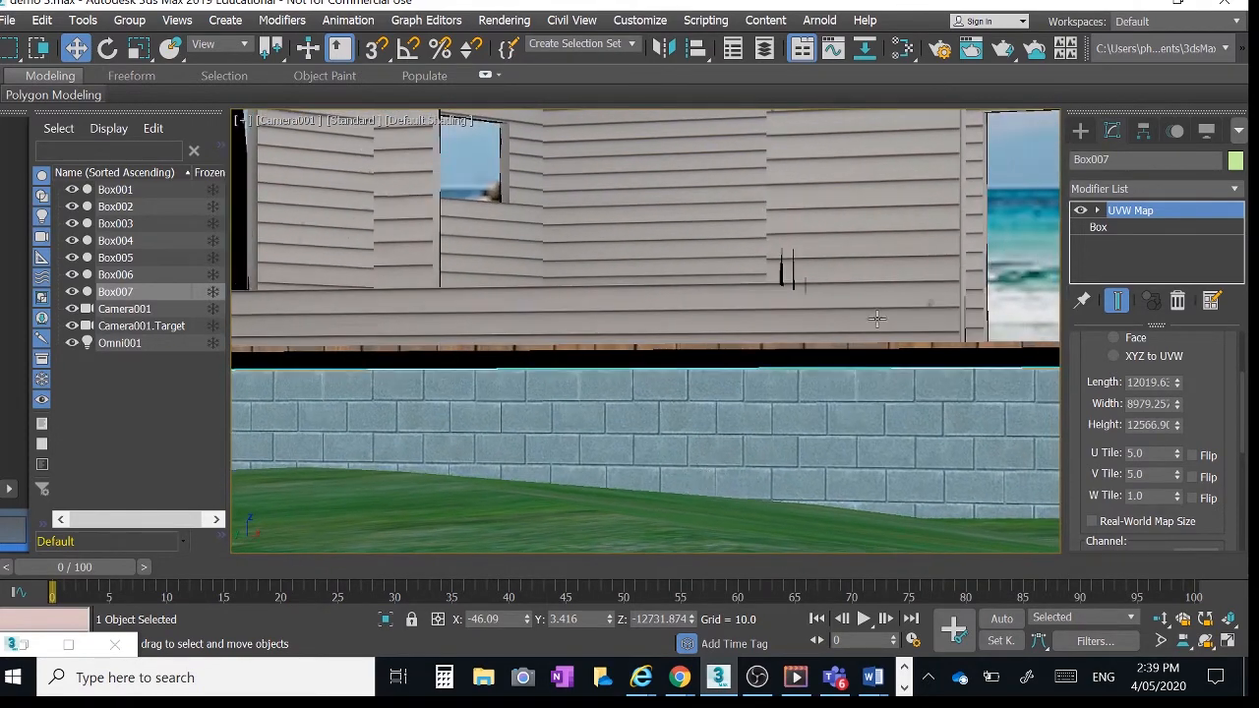
click(1005, 54)
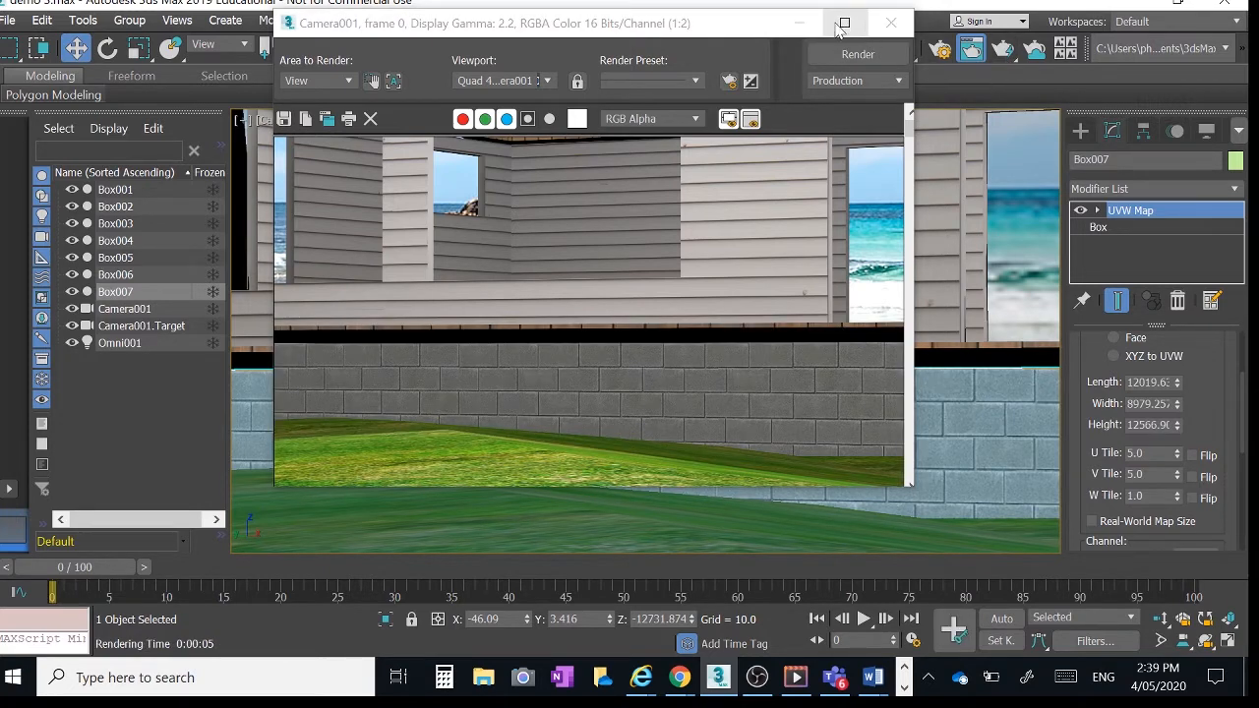
click(797, 27)
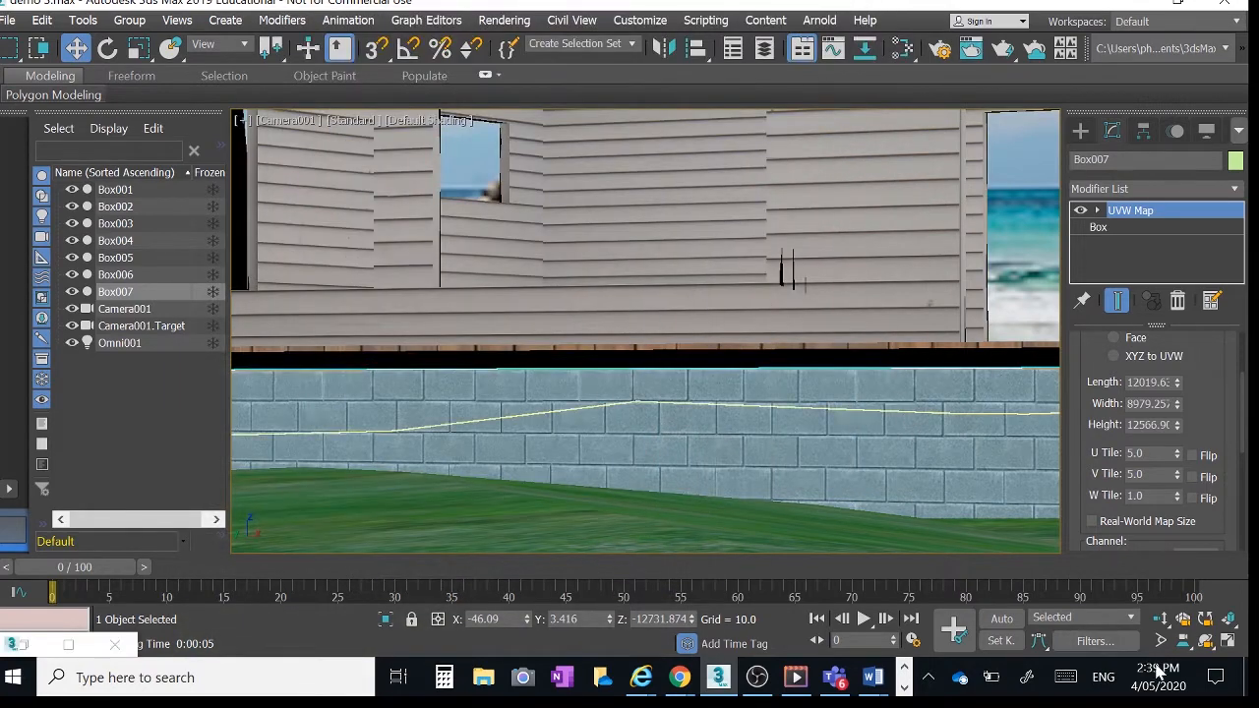
Widen the camera's field of view to frame the whole house and move Camera001 in the Top view to about X -31659, Y -15780.
click(1162, 641)
drag(866, 486, 873, 504)
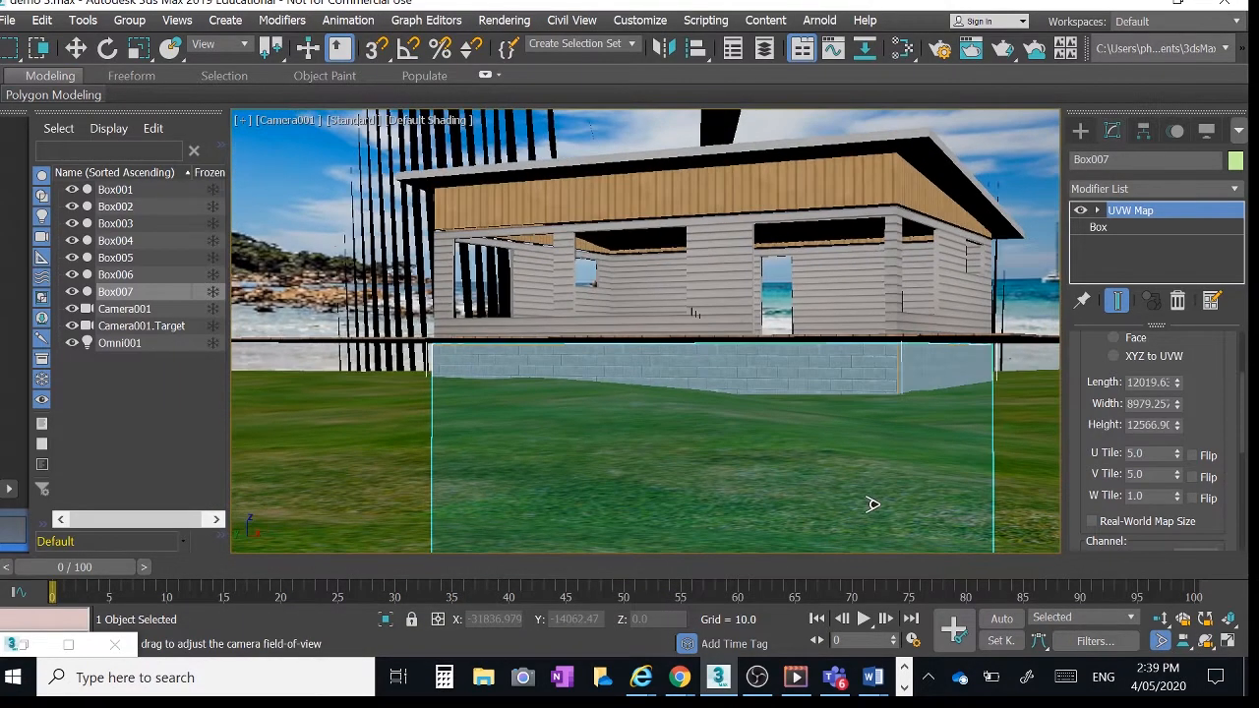
click(1228, 641)
key(w)
click(264, 301)
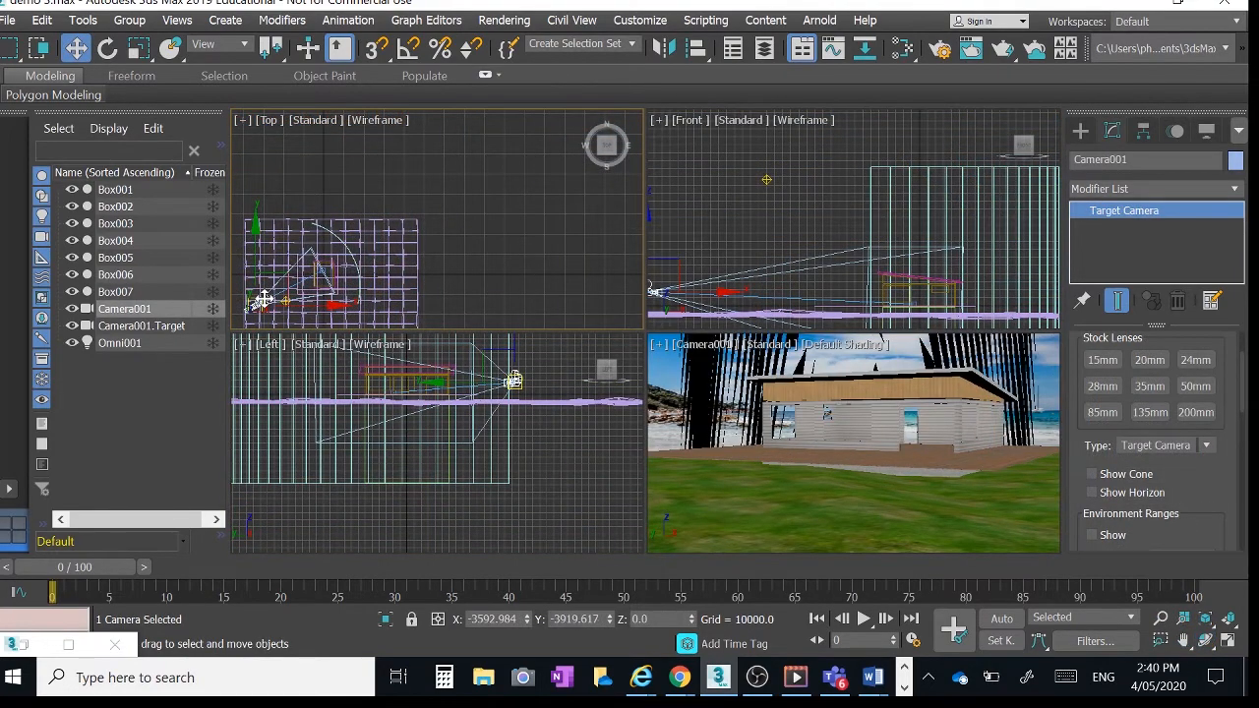
drag(263, 301, 268, 302)
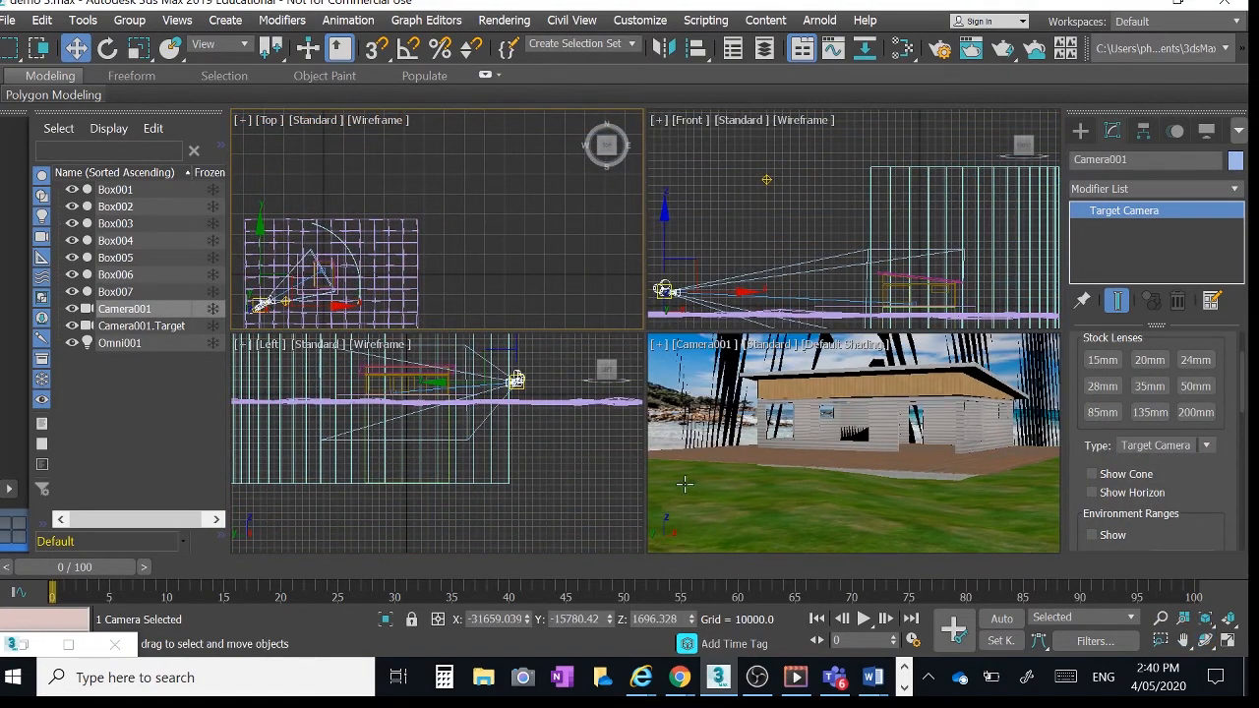
Maximize the Camera001 view and orbit the camera to look down on the house and its timber deck.
click(699, 405)
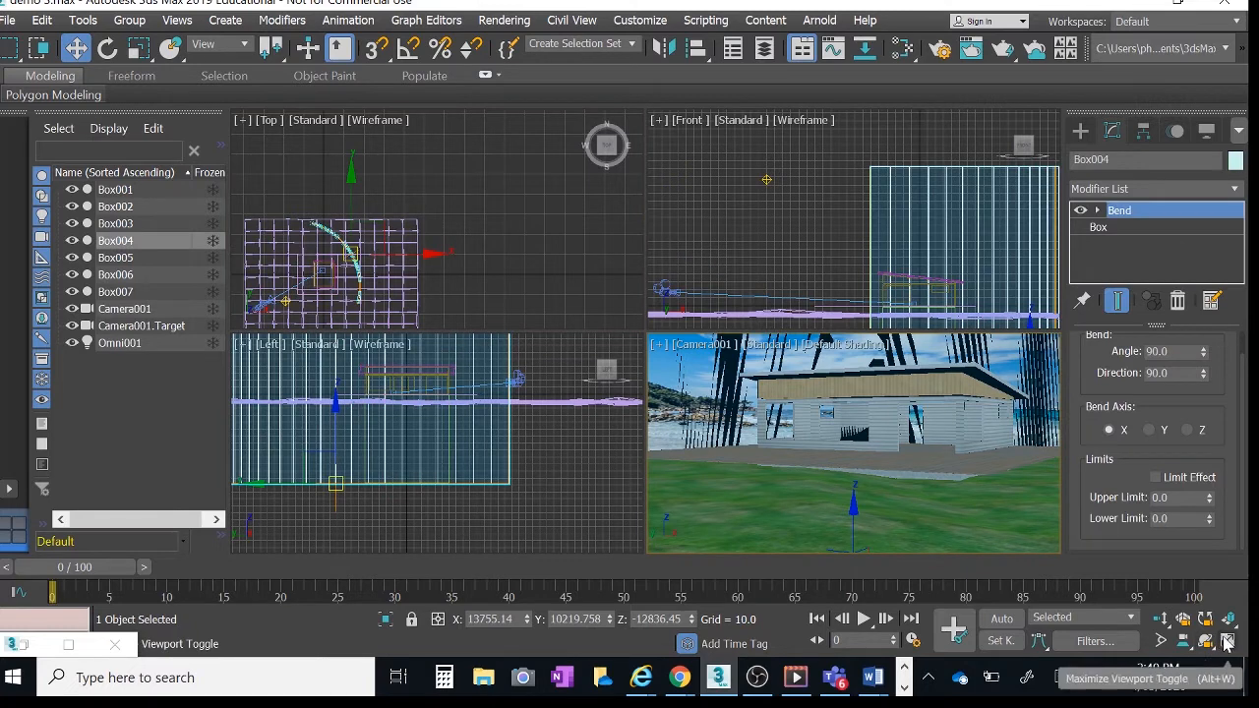
click(1228, 642)
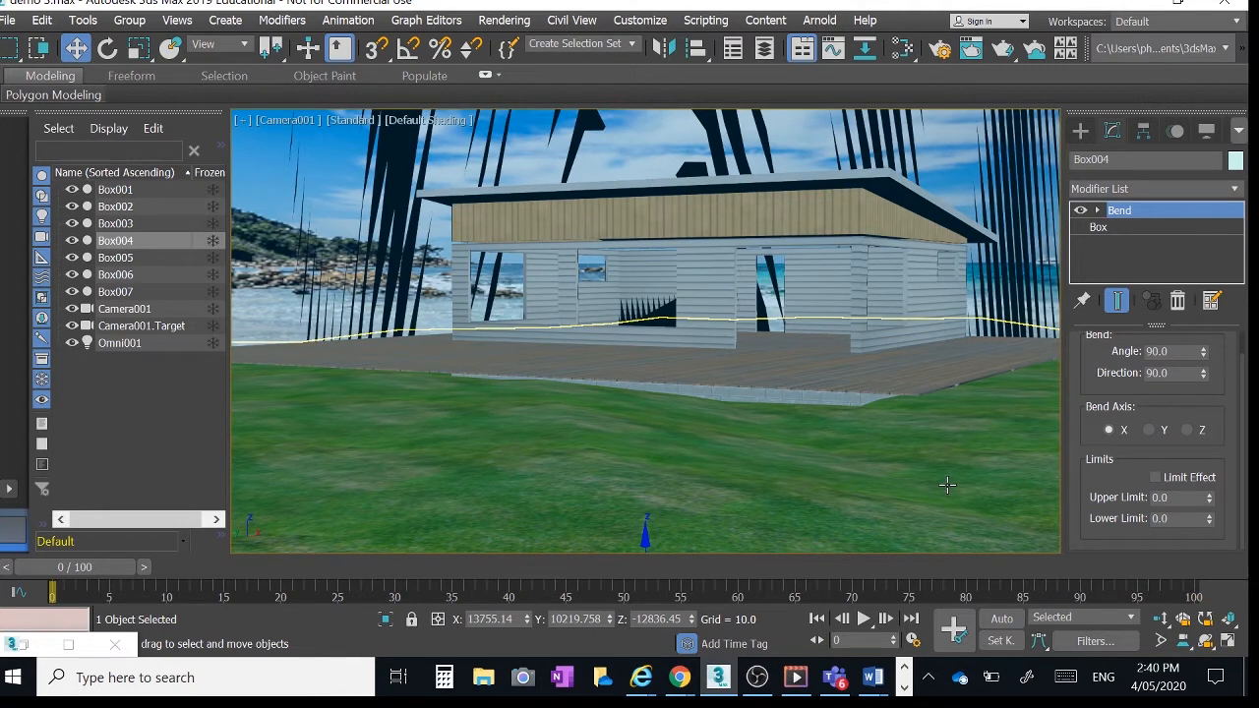
alt+middle_drag(946, 484, 728, 397)
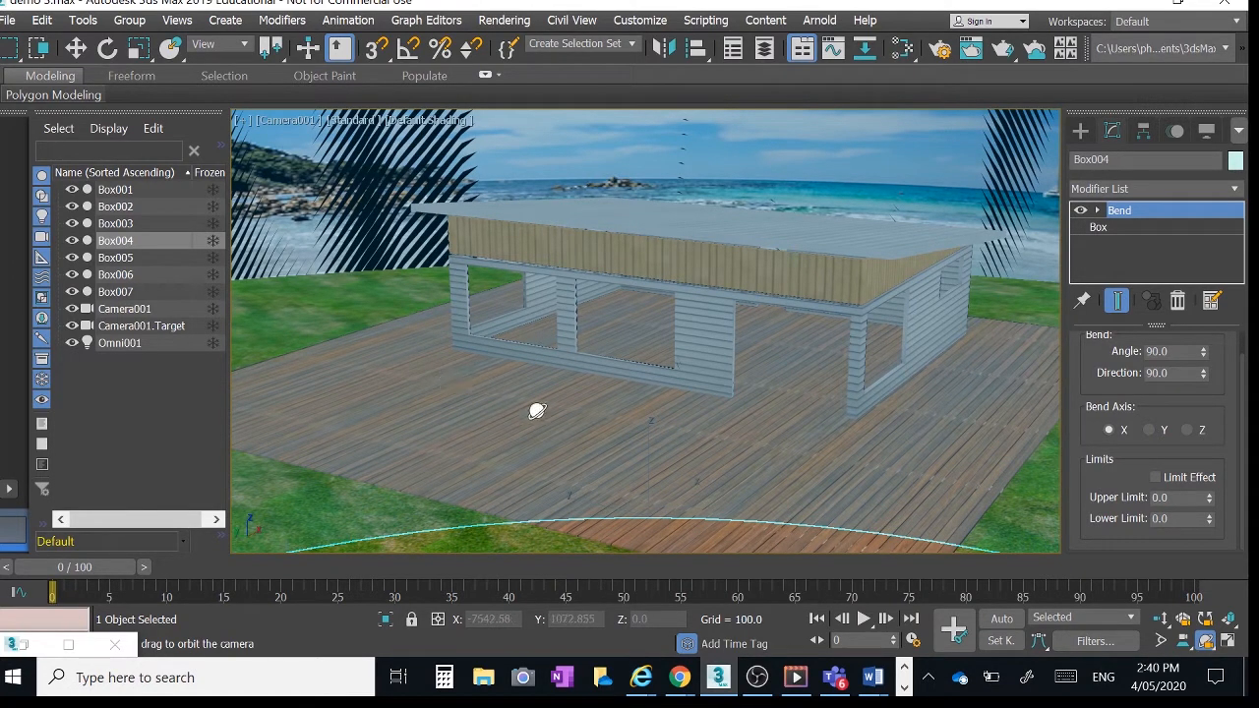
mouse_move(537, 411)
middle_down()
mouse_move(522, 390)
mouse_move(532, 386)
middle_up()
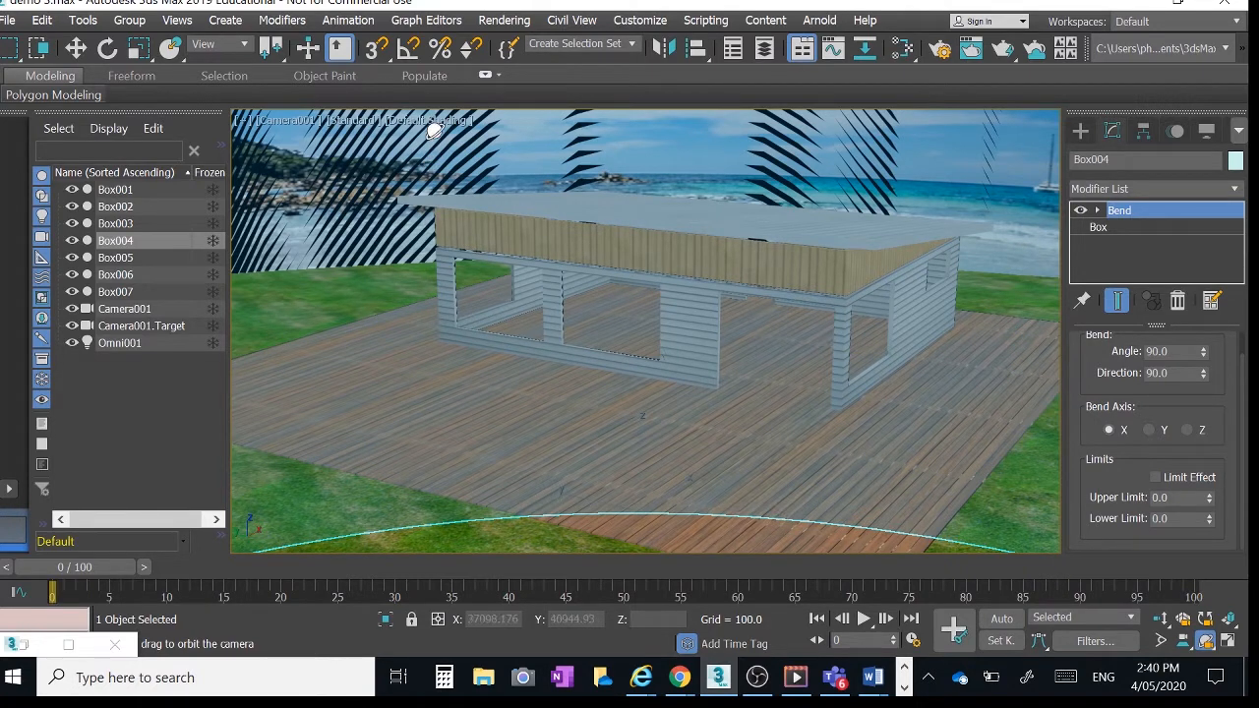
click(75, 47)
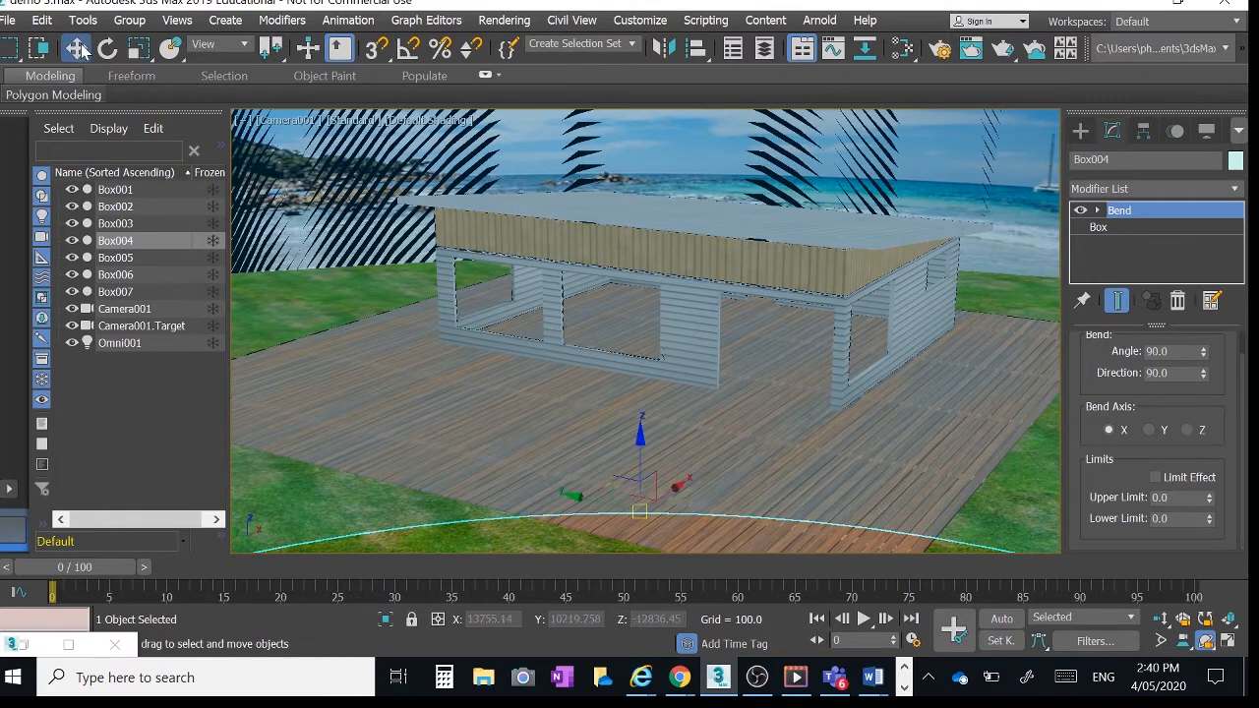
Add a second UVW Map modifier to the timber deck box, Box005.
click(852, 451)
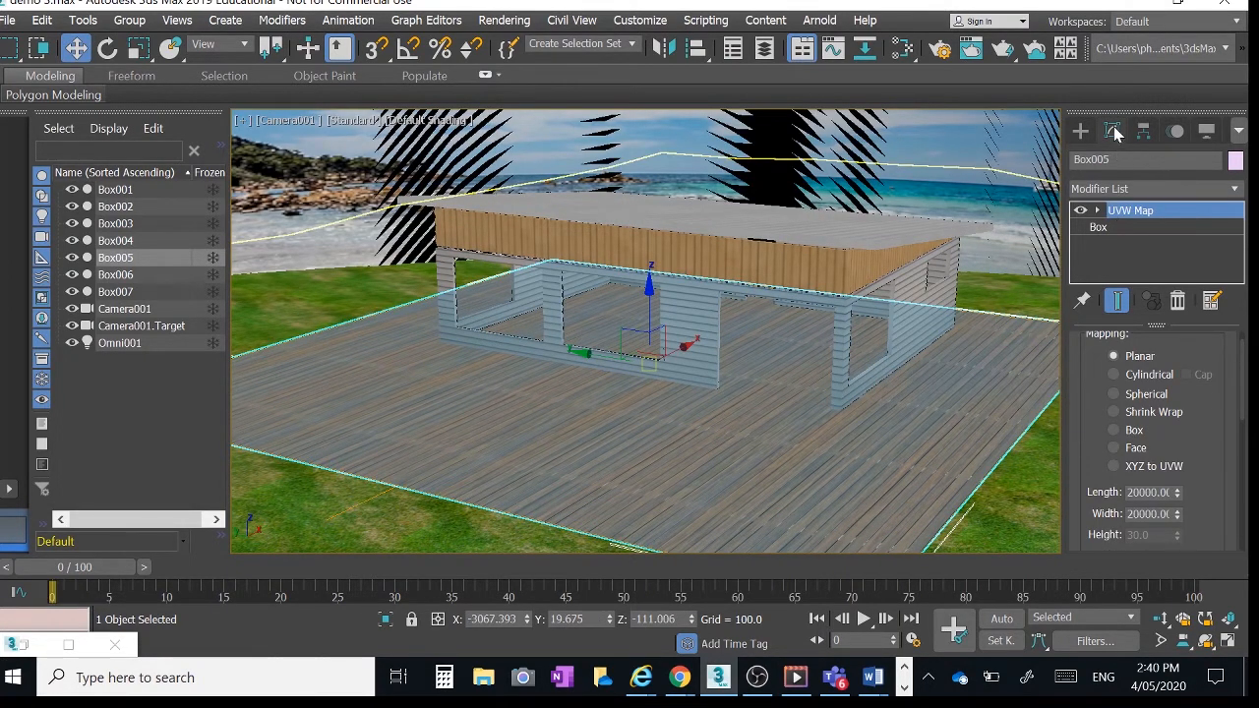
click(1110, 189)
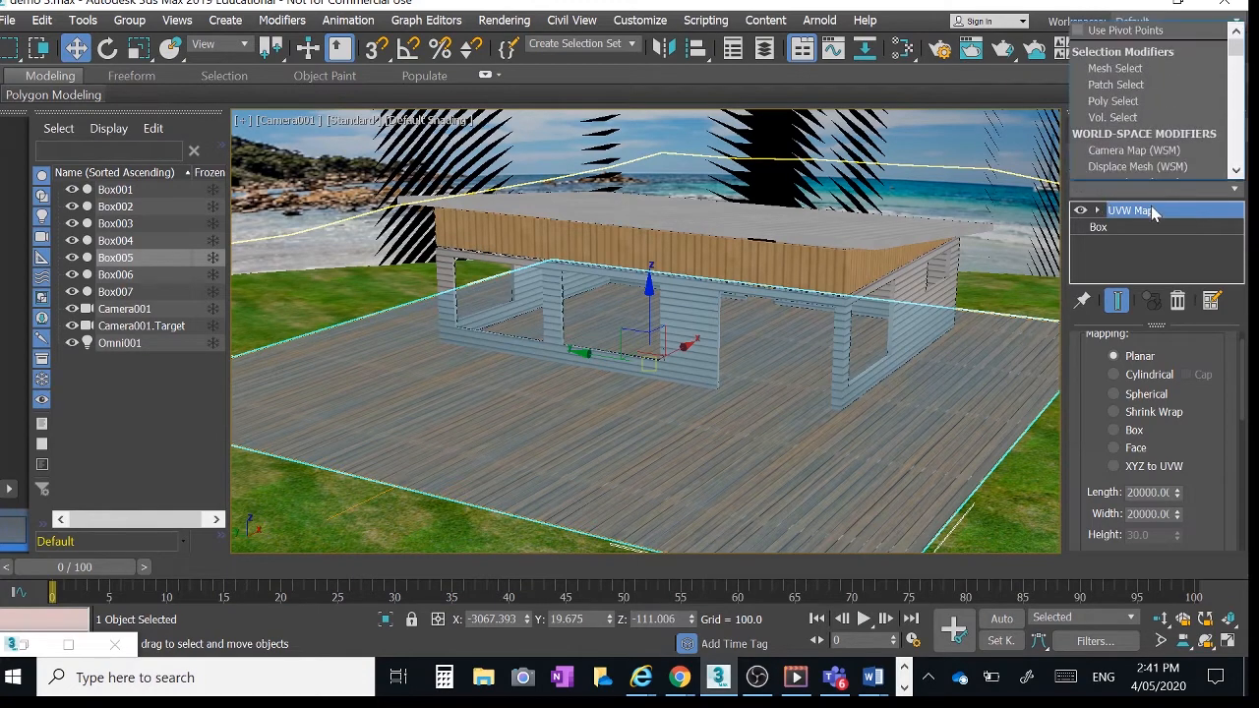
drag(1236, 49, 1235, 147)
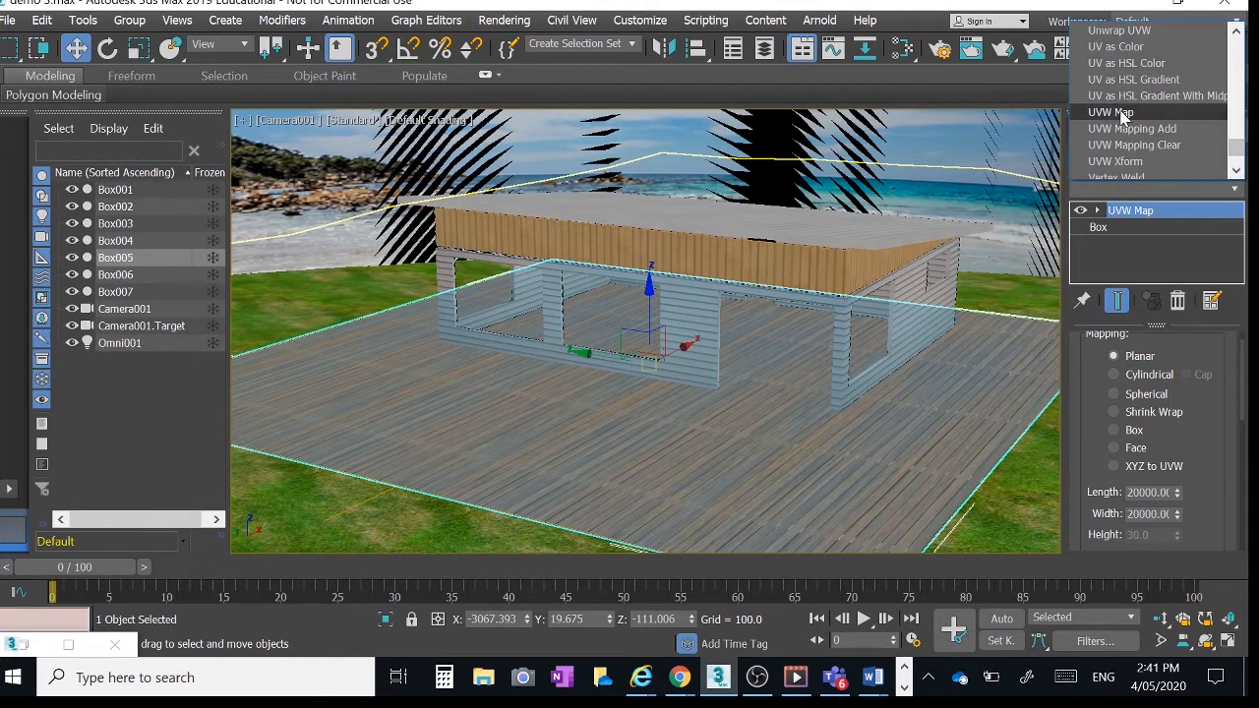
click(1122, 116)
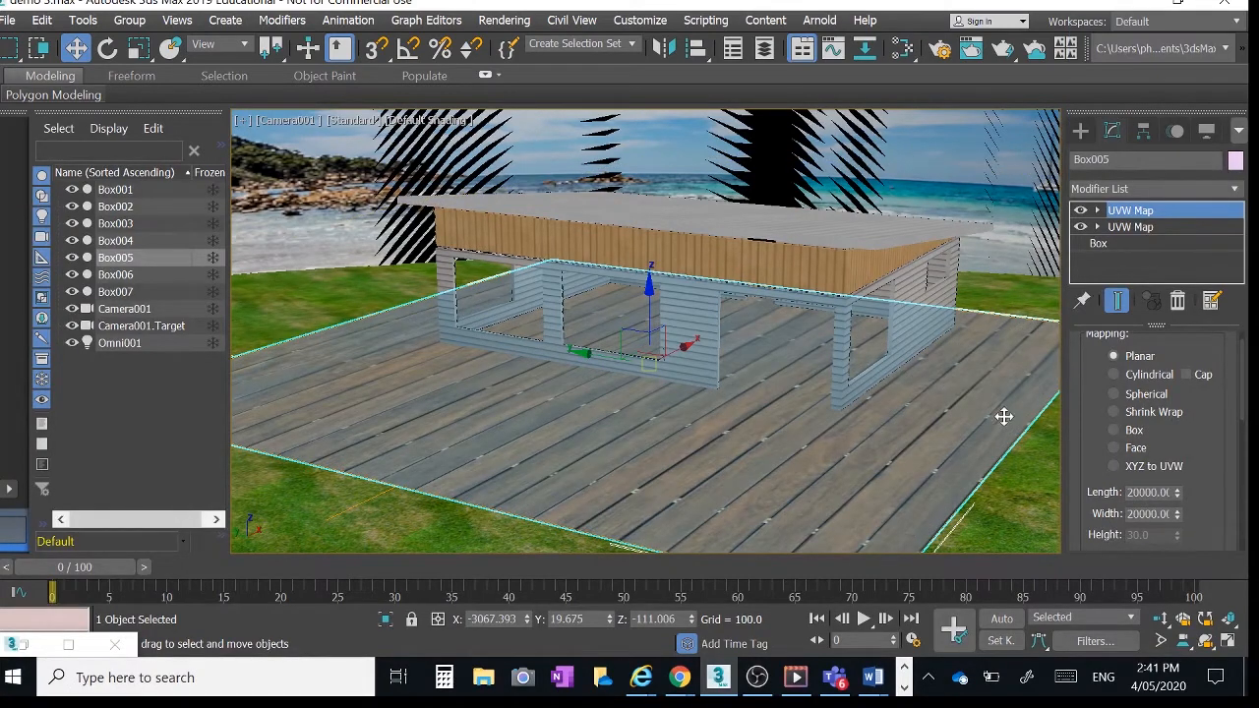
Set the deck's new UVW Map tiling to U Tile 4 and V Tile 3.
scroll(1204, 433, down, 3)
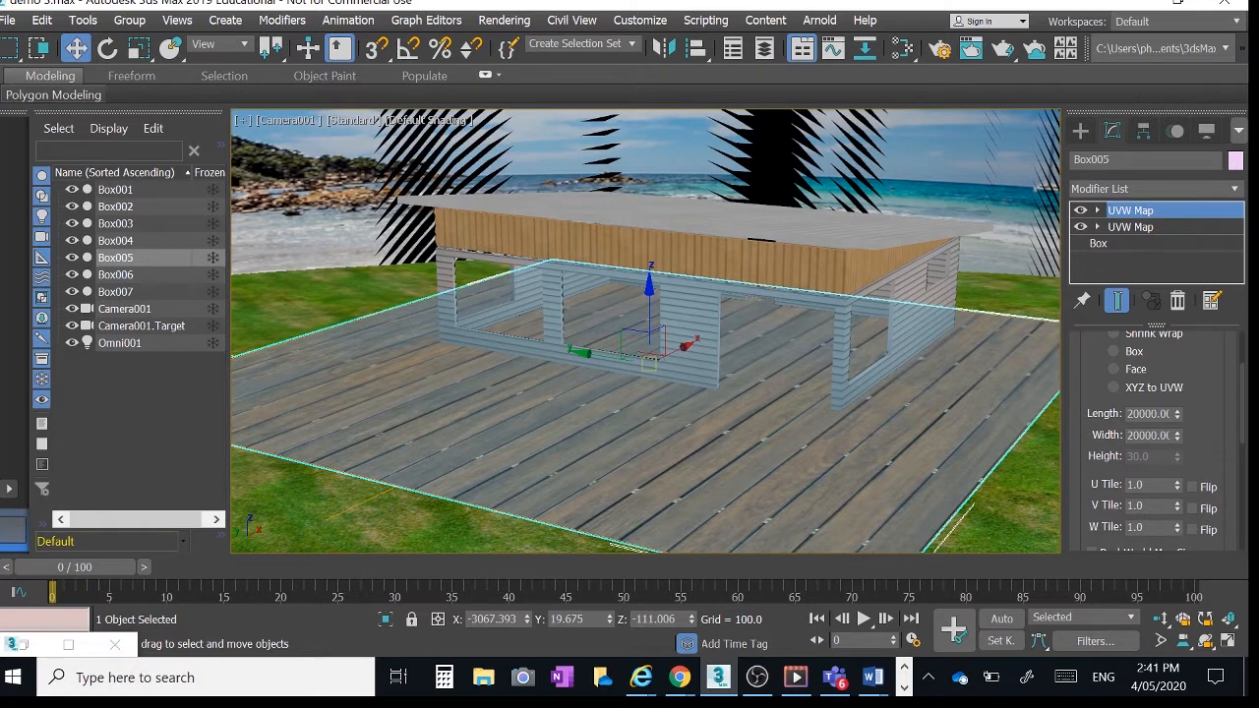
click(1146, 485)
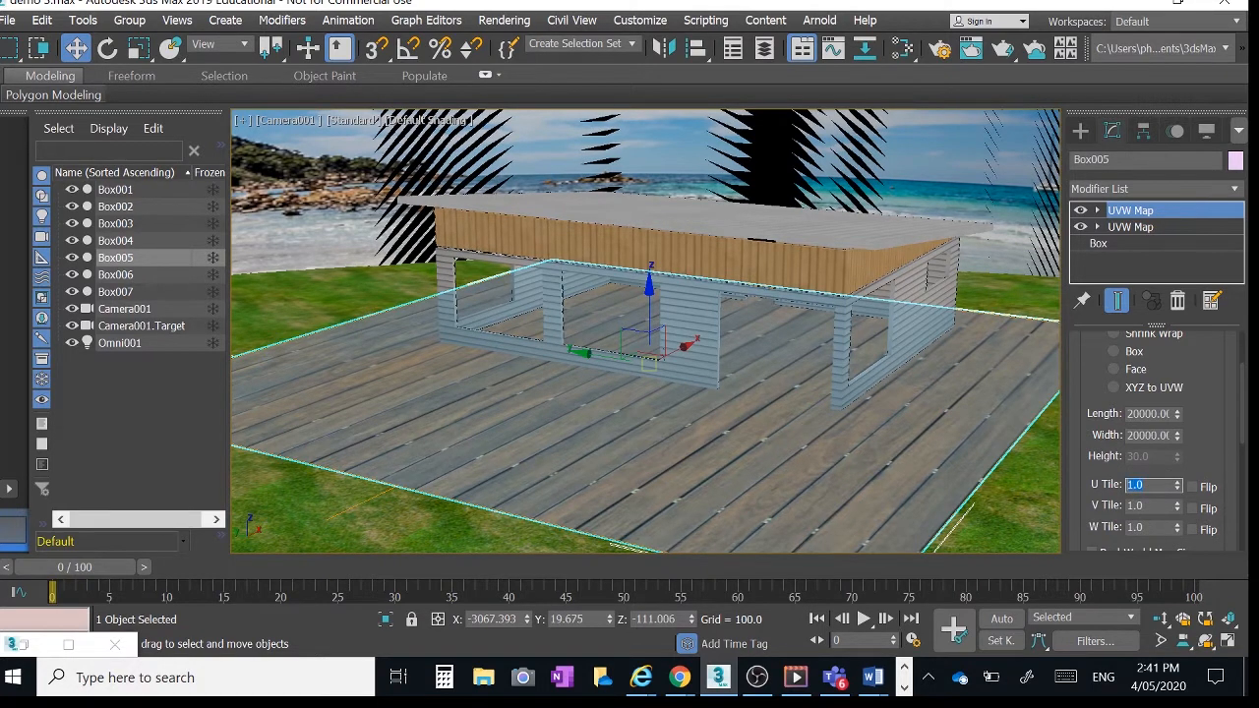
text(5)
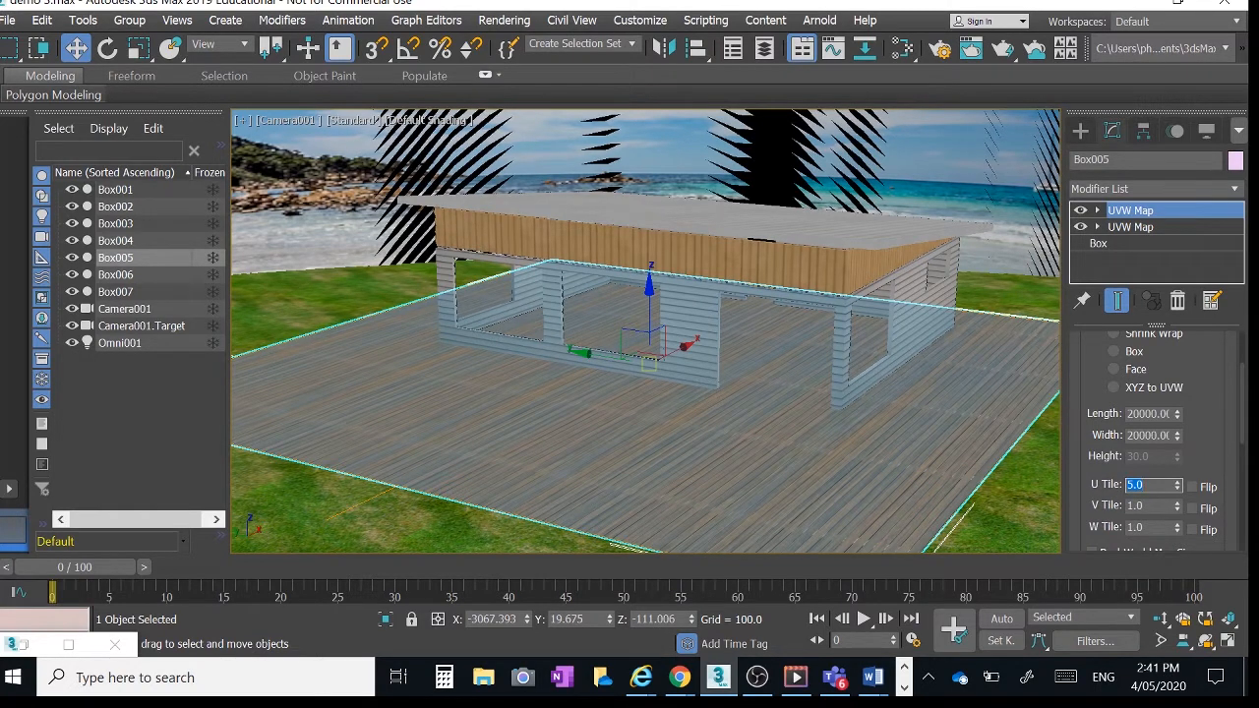
text(4)
key(Return)
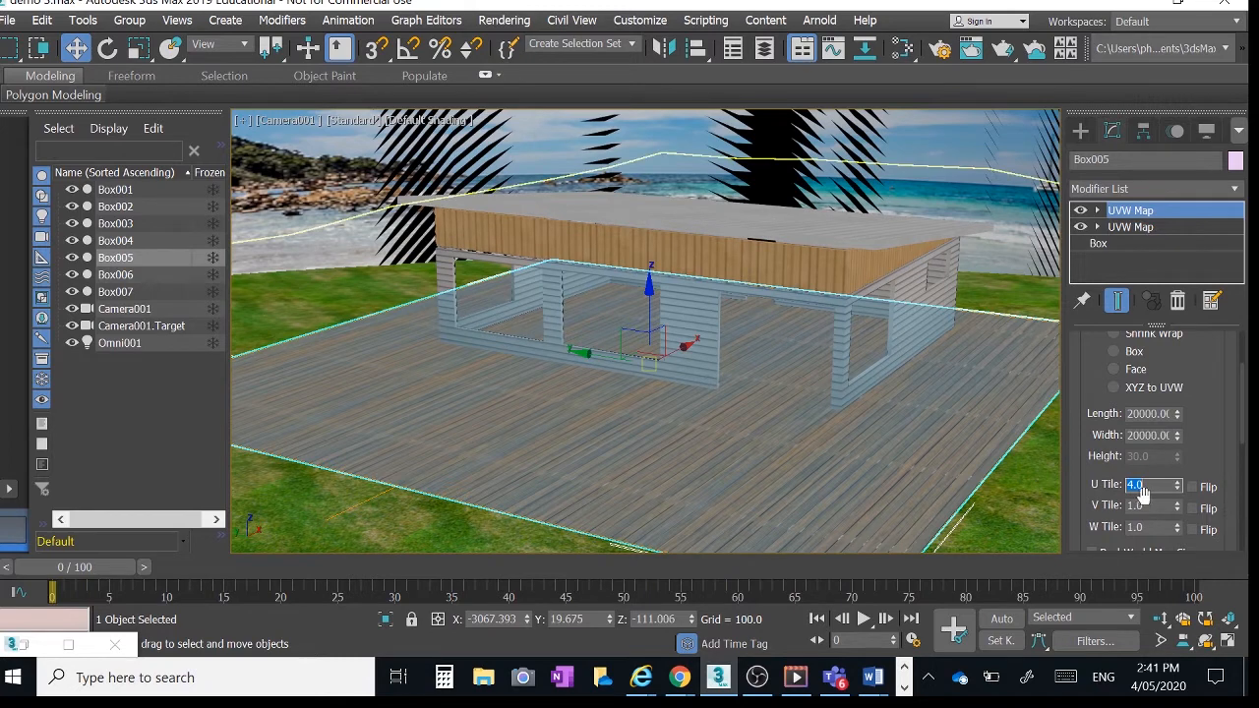
key(Tab)
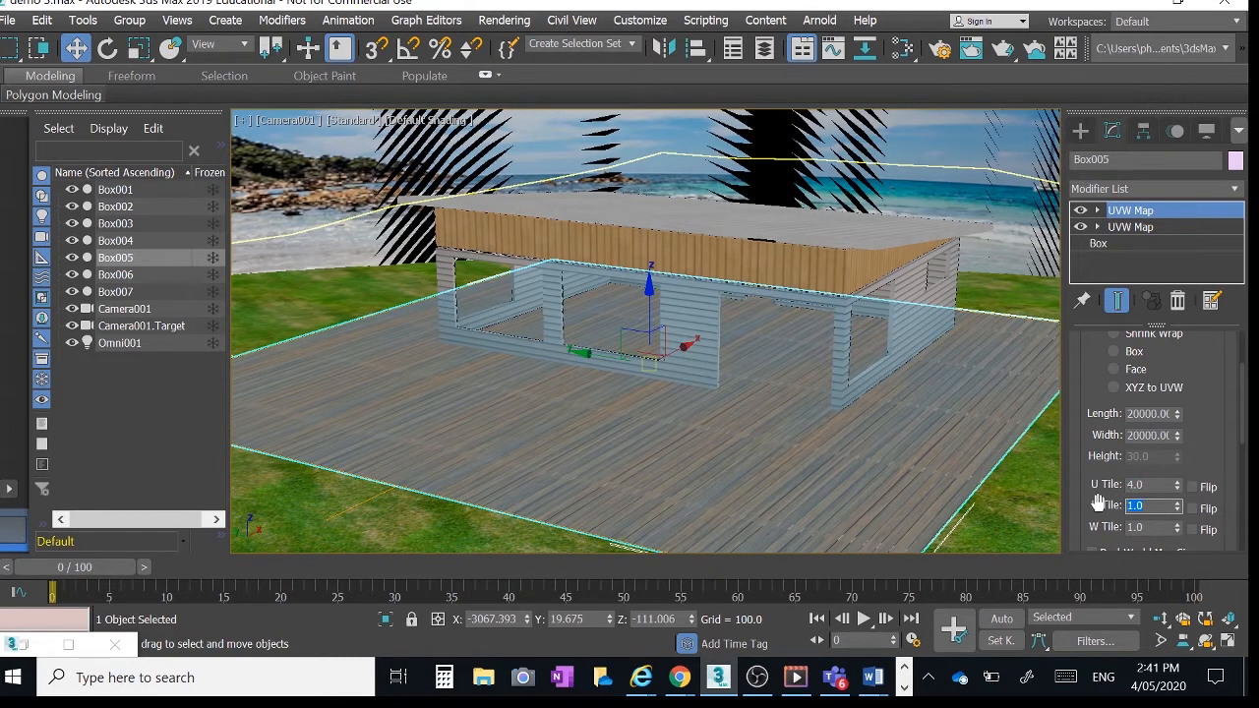
text(3)
key(Return)
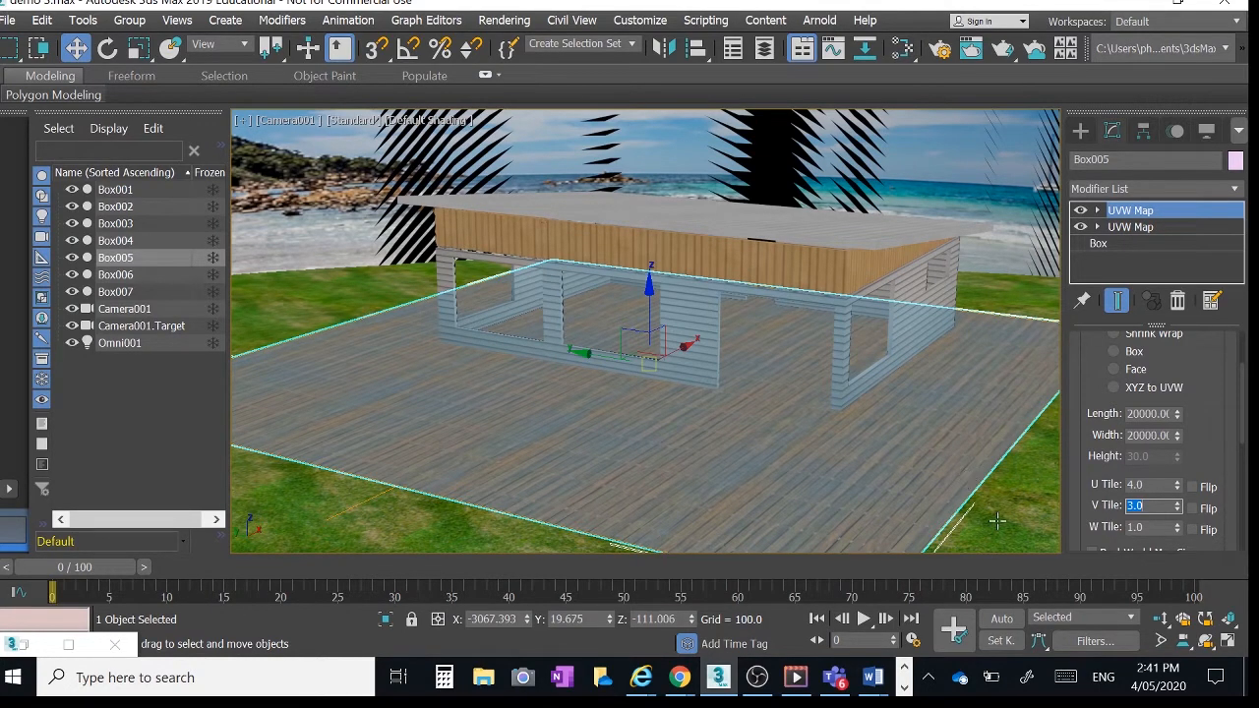
In the Top view, create a tall box about 405 × 405 × 4317 just inside the deck's upper-left corner as a post.
click(1229, 641)
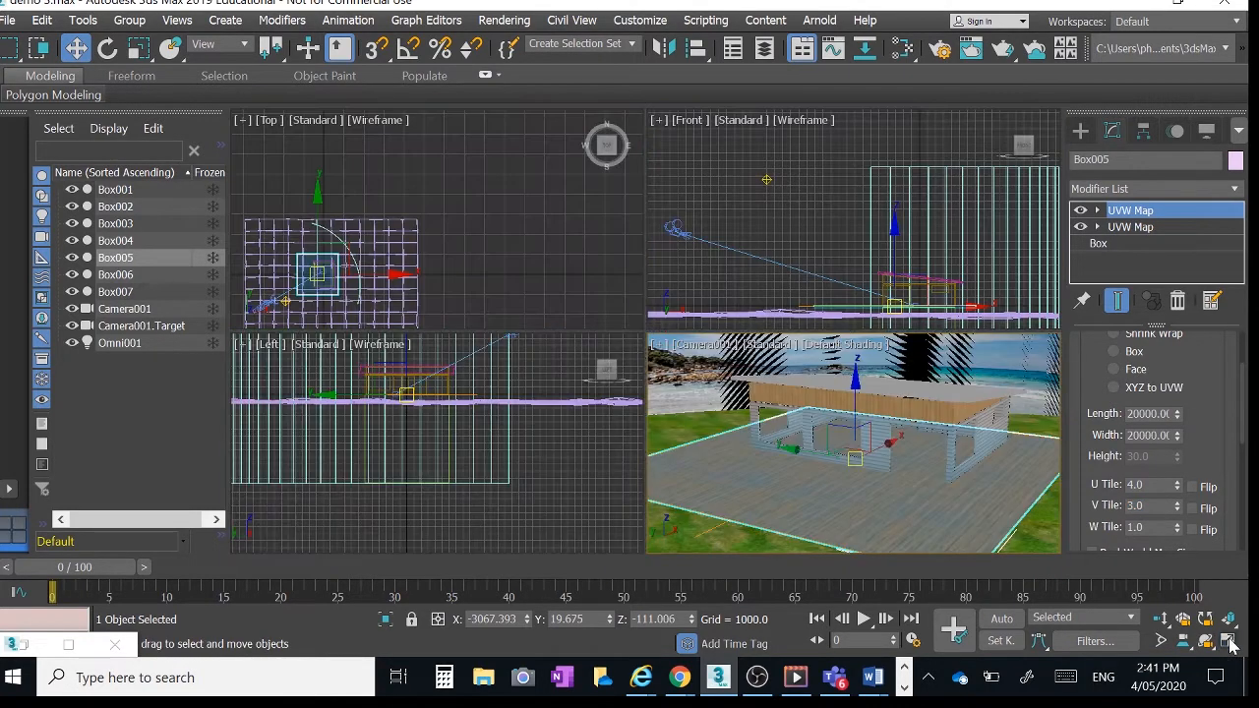
middle_drag(416, 281, 648, 328)
scroll(467, 266, up, 4)
scroll(462, 271, up, 4)
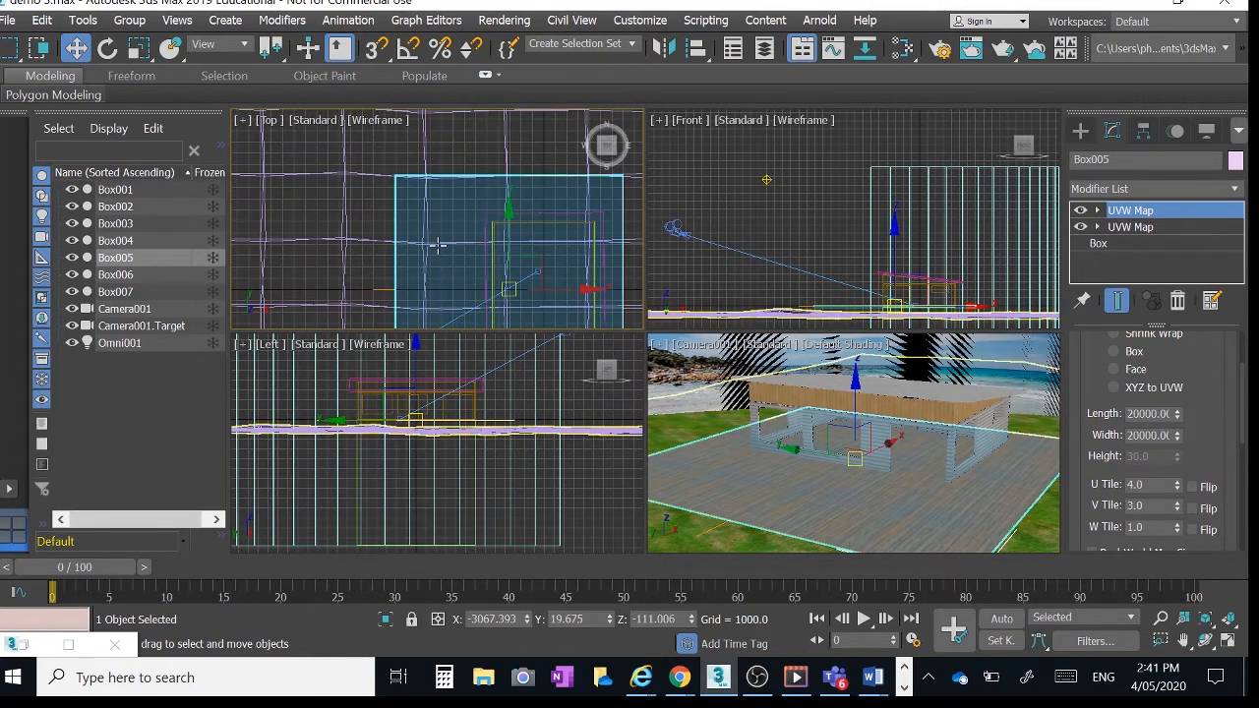
click(1227, 642)
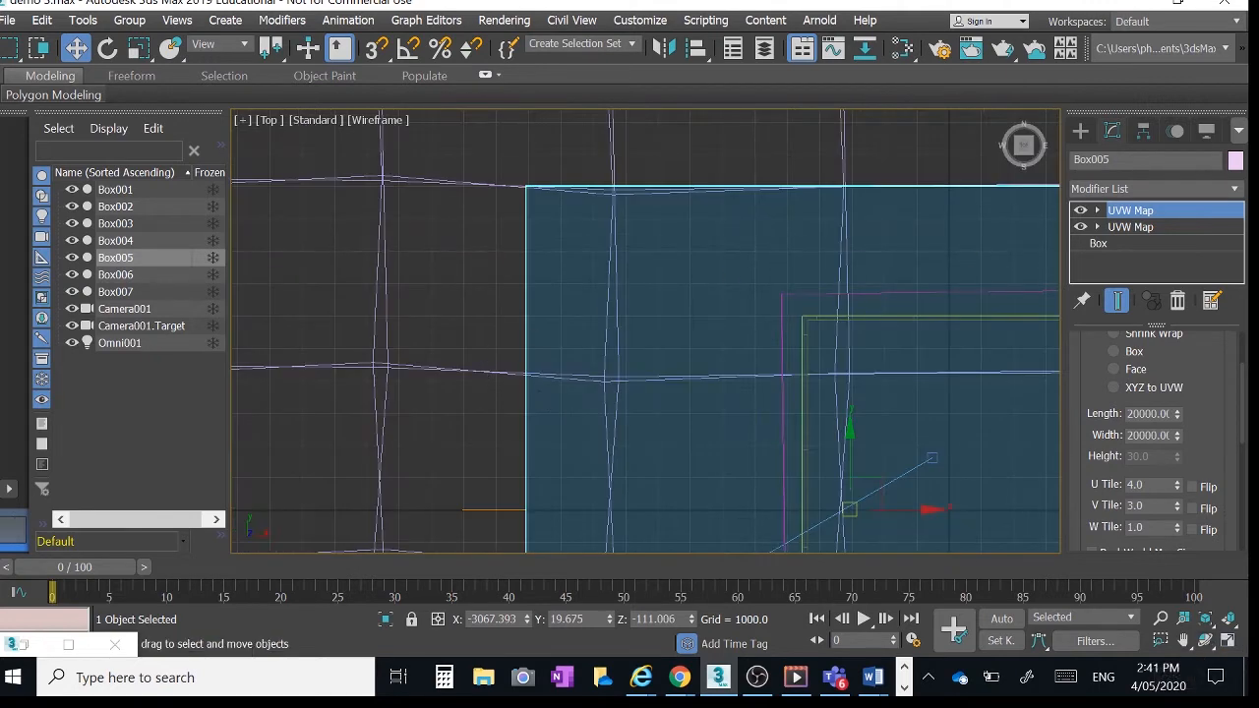
click(1080, 130)
click(1113, 248)
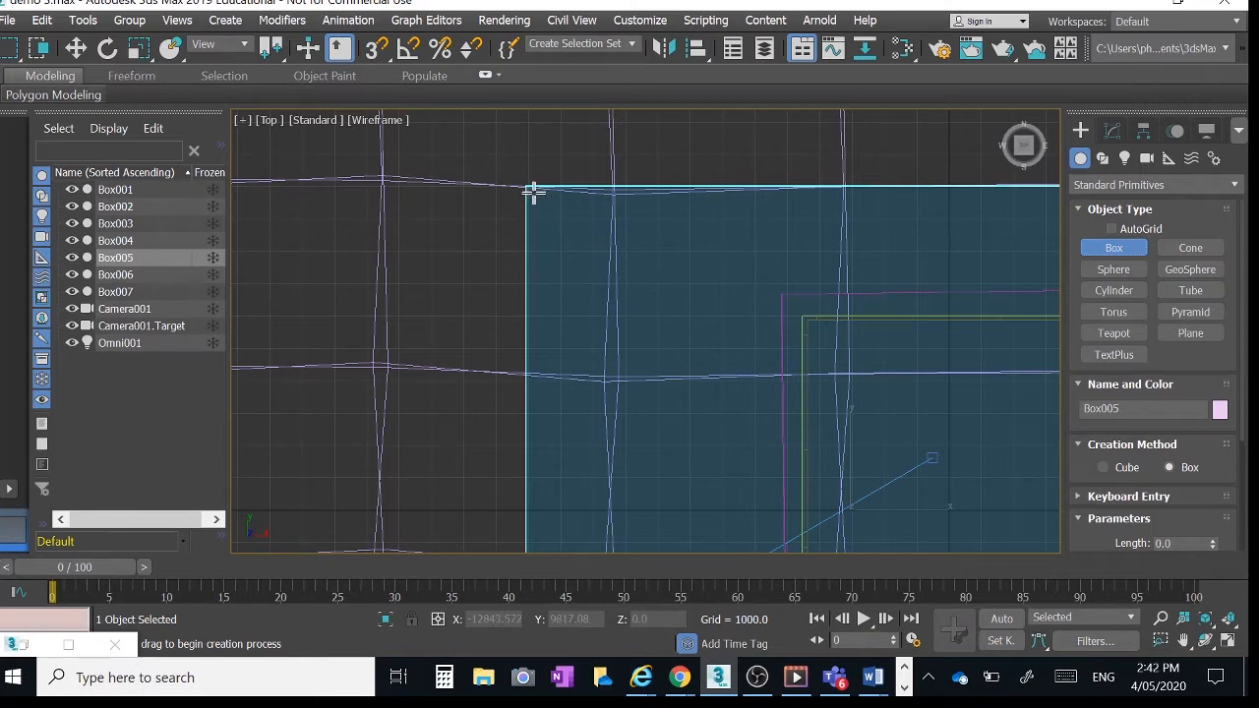
mouse_move(532, 193)
mouse_down()
mouse_move(554, 210)
mouse_move(543, 203)
mouse_up()
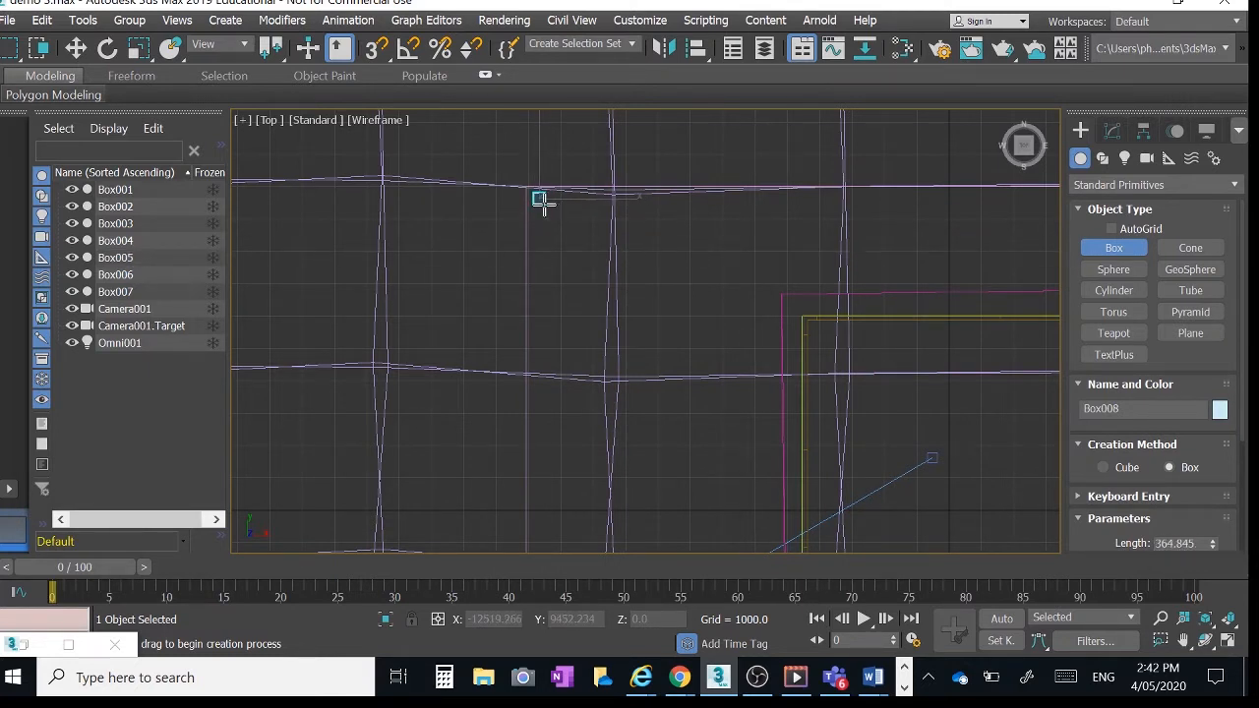
drag(544, 204, 543, 206)
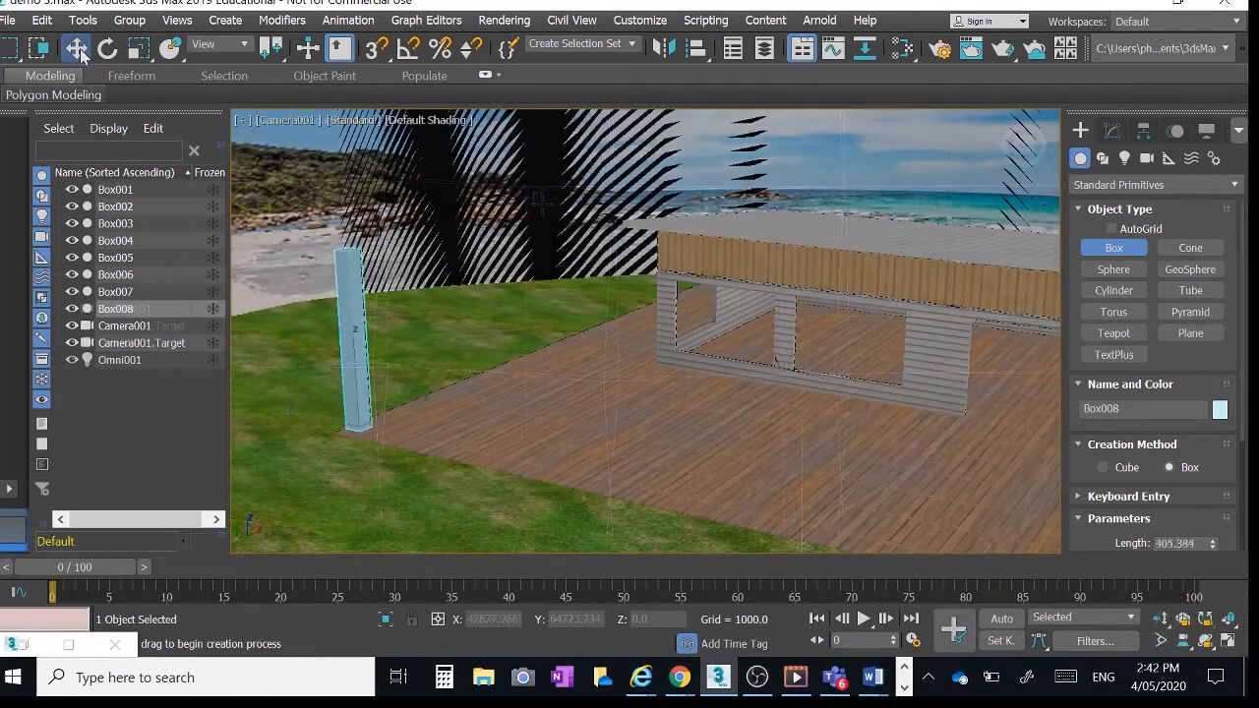
Lower the corner post to about Z -2650 and set its length and width to 120.
click(77, 48)
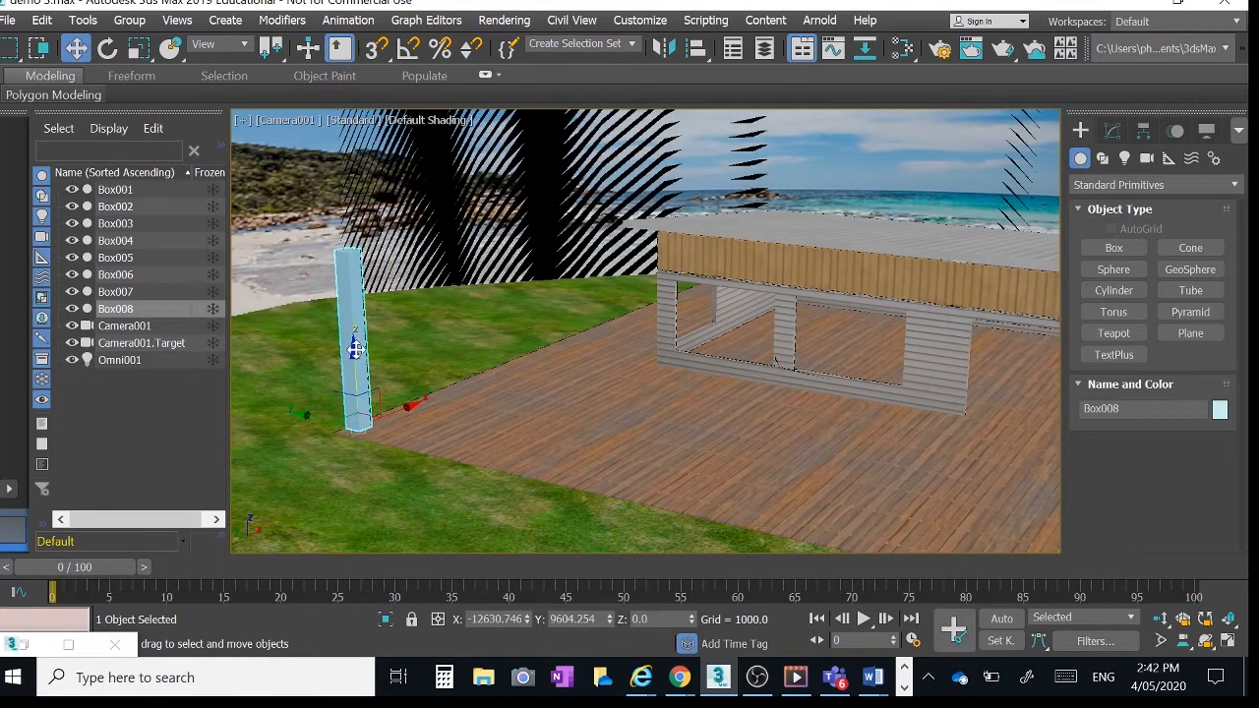
drag(355, 348, 352, 447)
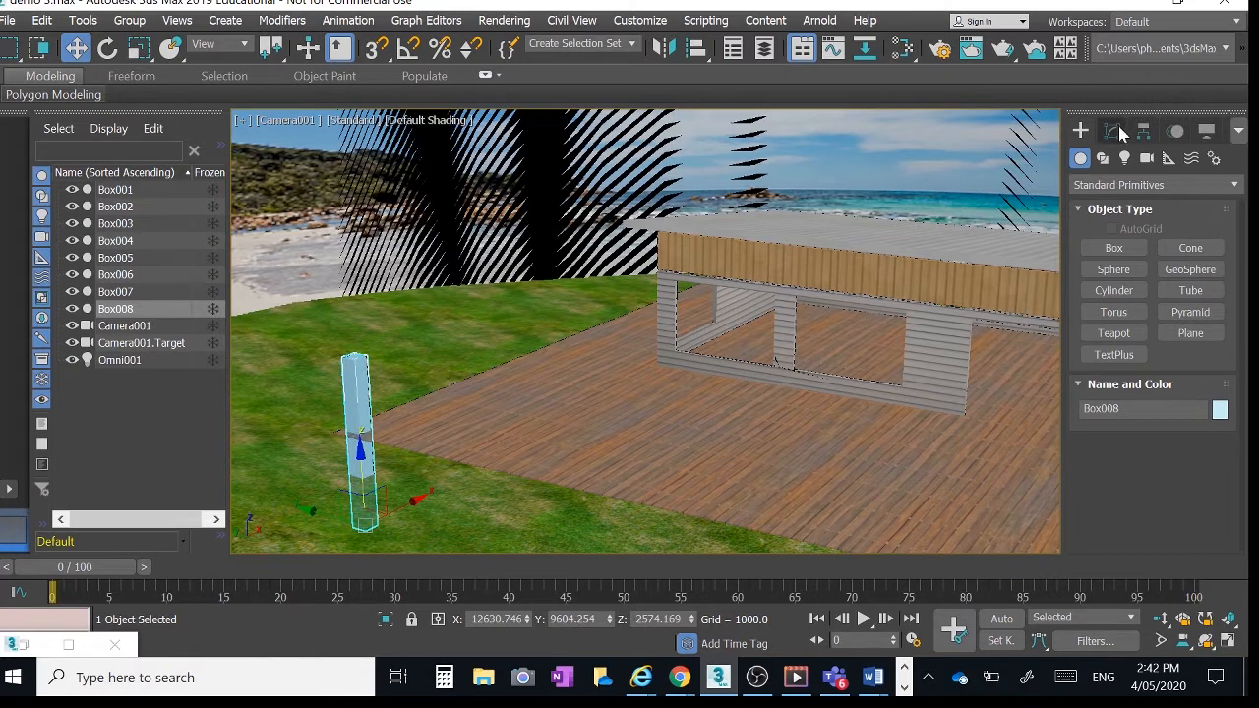
click(1115, 132)
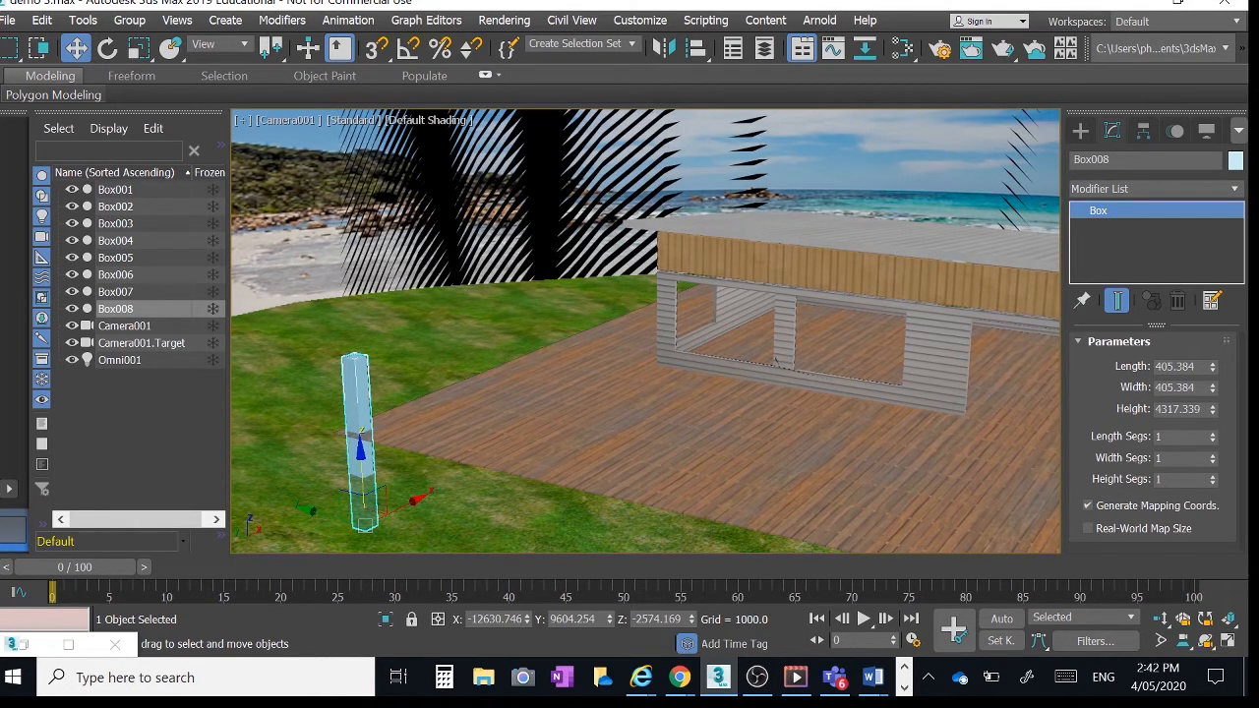
double_click(1187, 367)
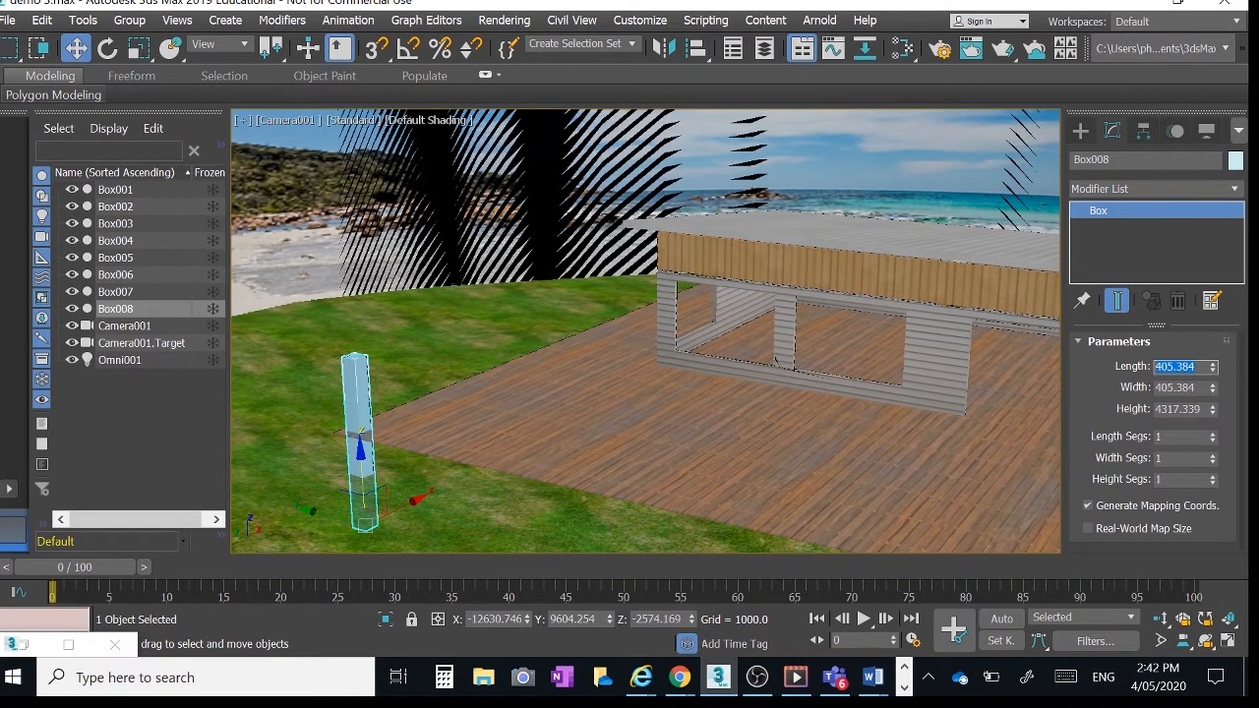
text(10)
text(120)
key(Tab)
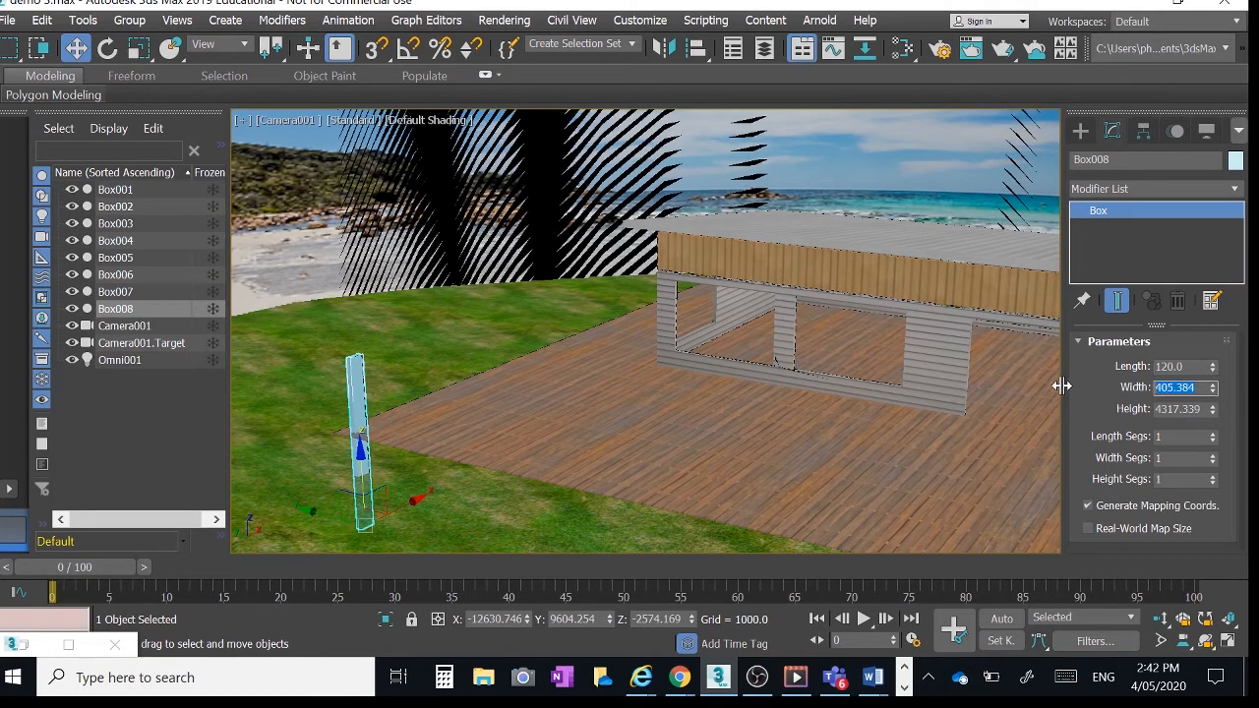
text(120)
key(Return)
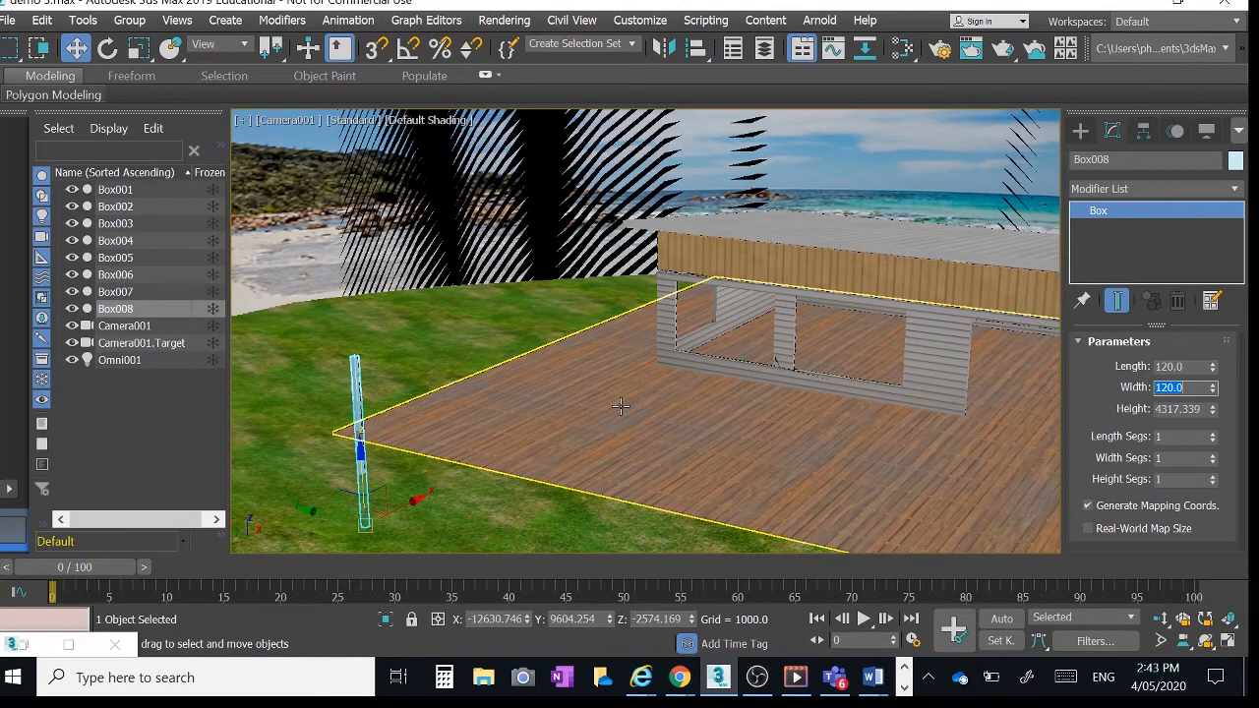
drag(360, 455, 357, 405)
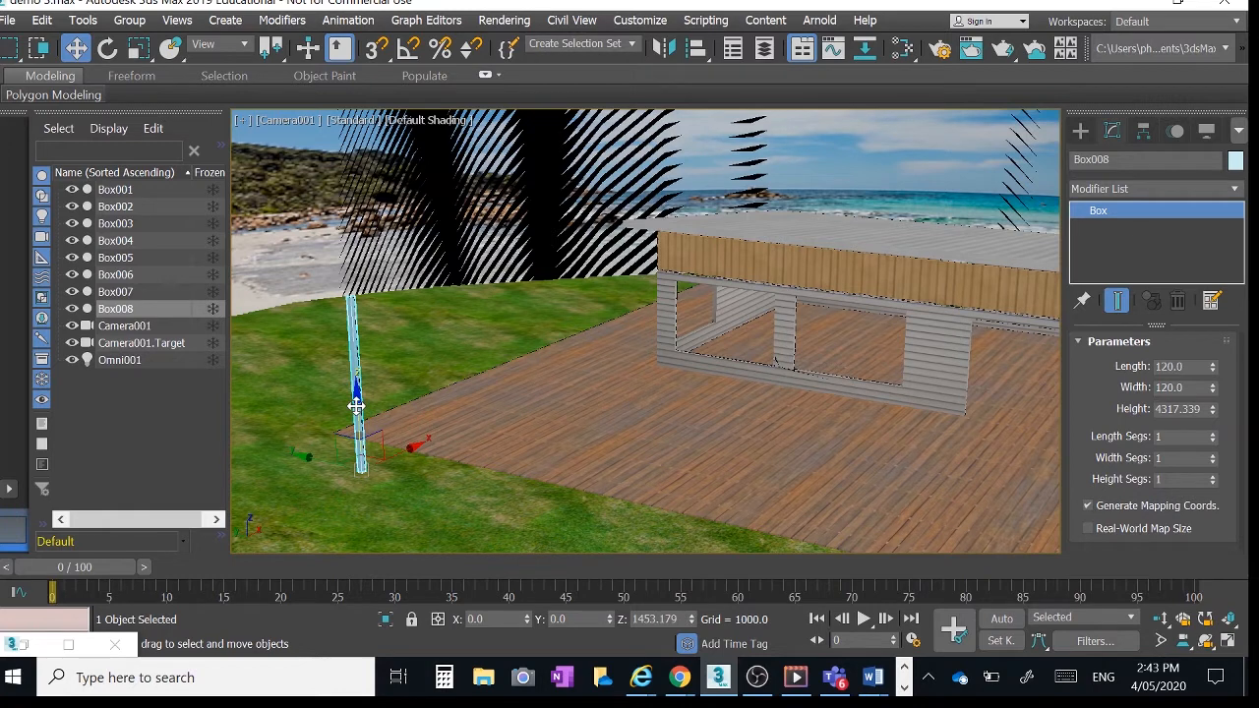
drag(357, 405, 370, 464)
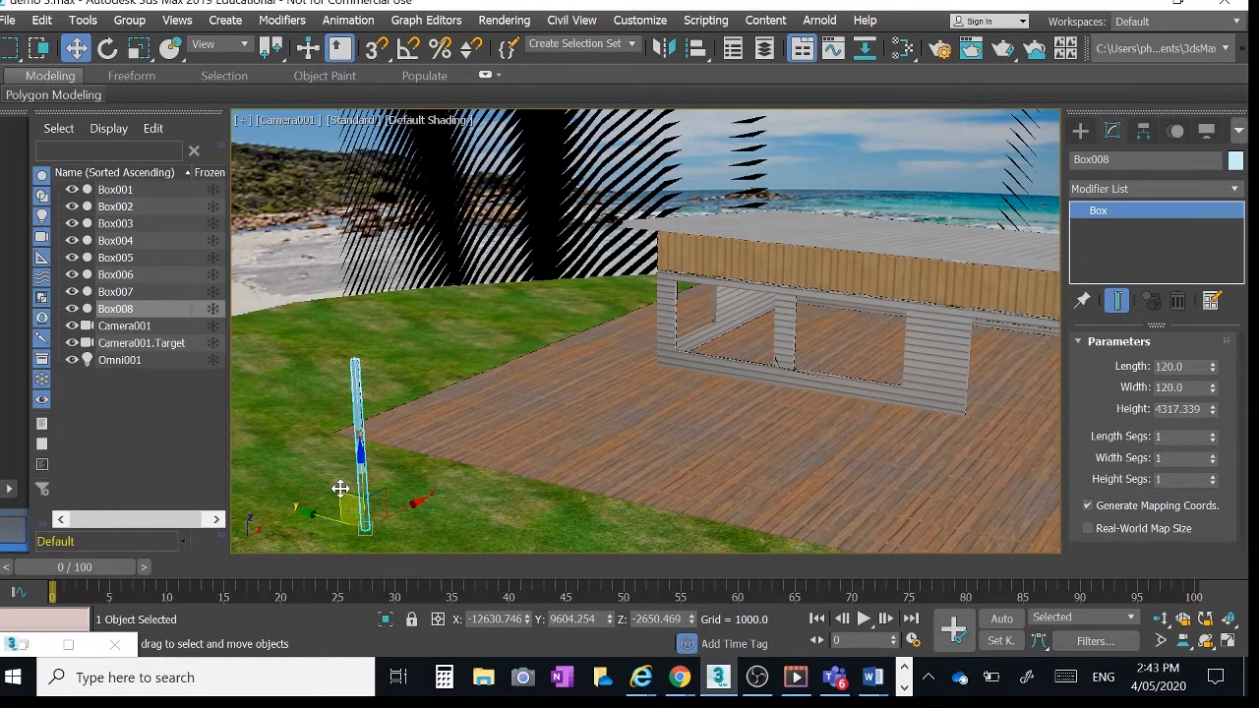
Clone the corner post as a Copy and move the copy along the deck edge to about Y 8444.
middle_drag(549, 416, 582, 388)
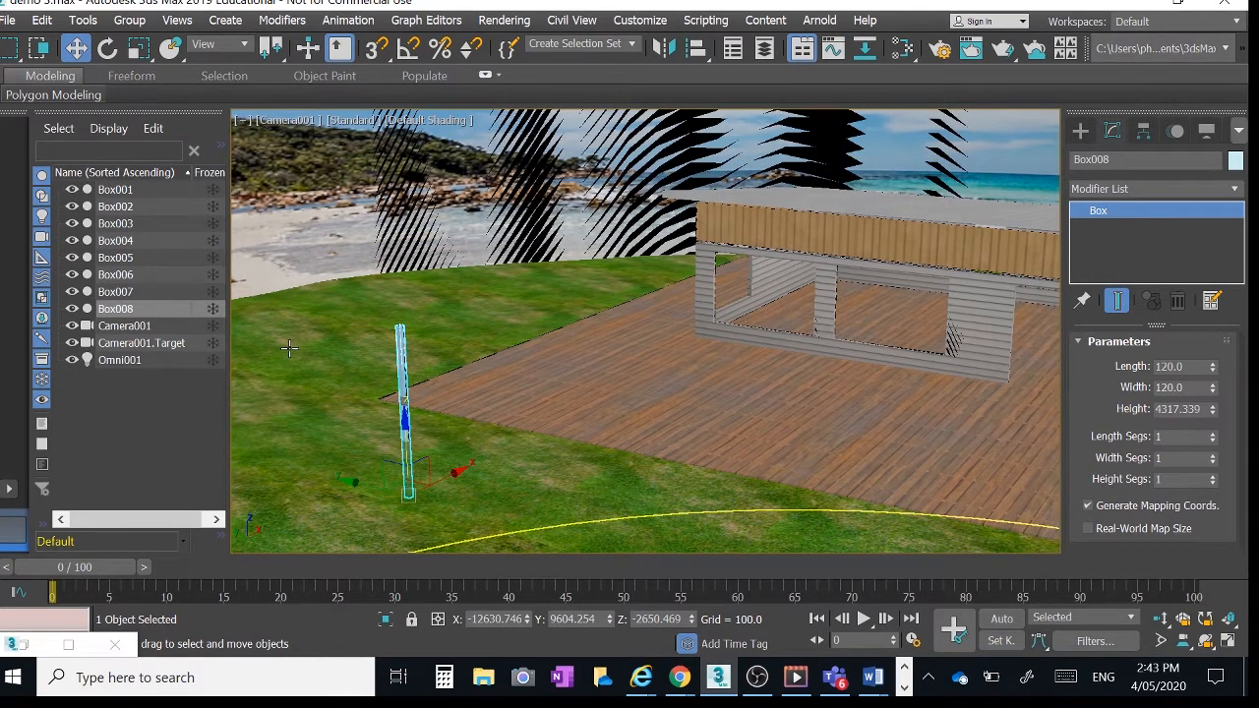
click(44, 22)
click(76, 166)
click(561, 281)
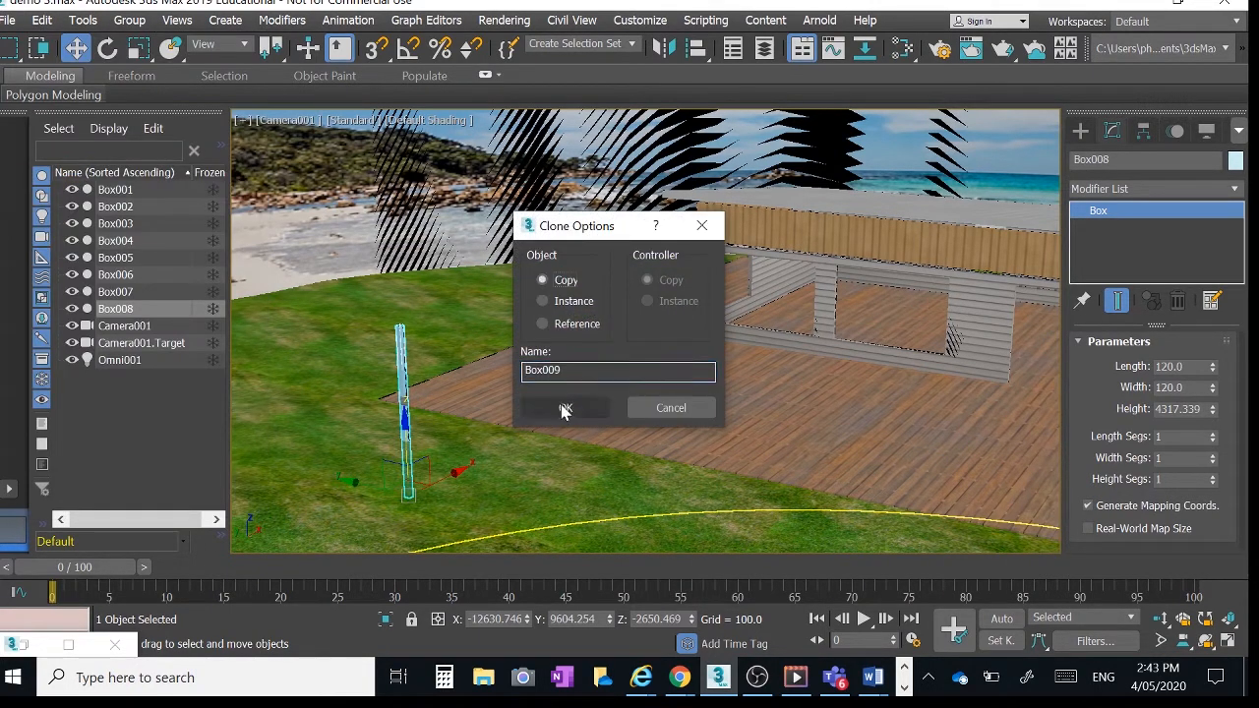
click(566, 407)
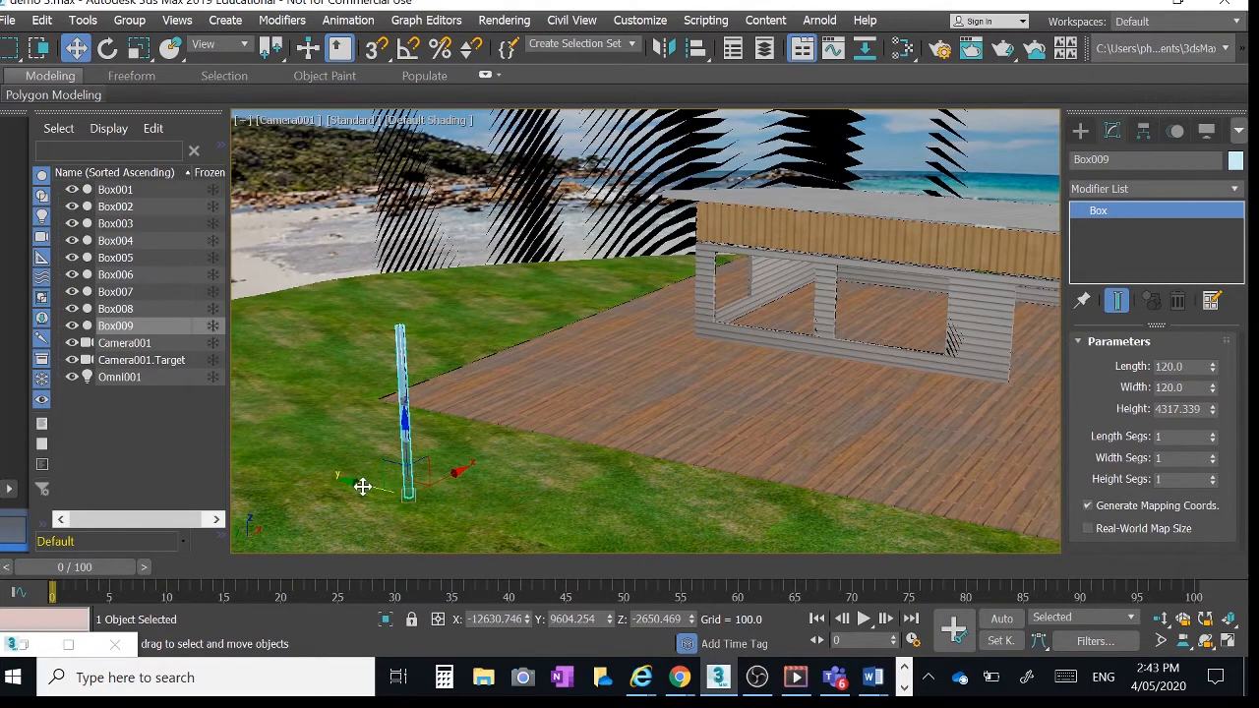
drag(362, 486, 402, 501)
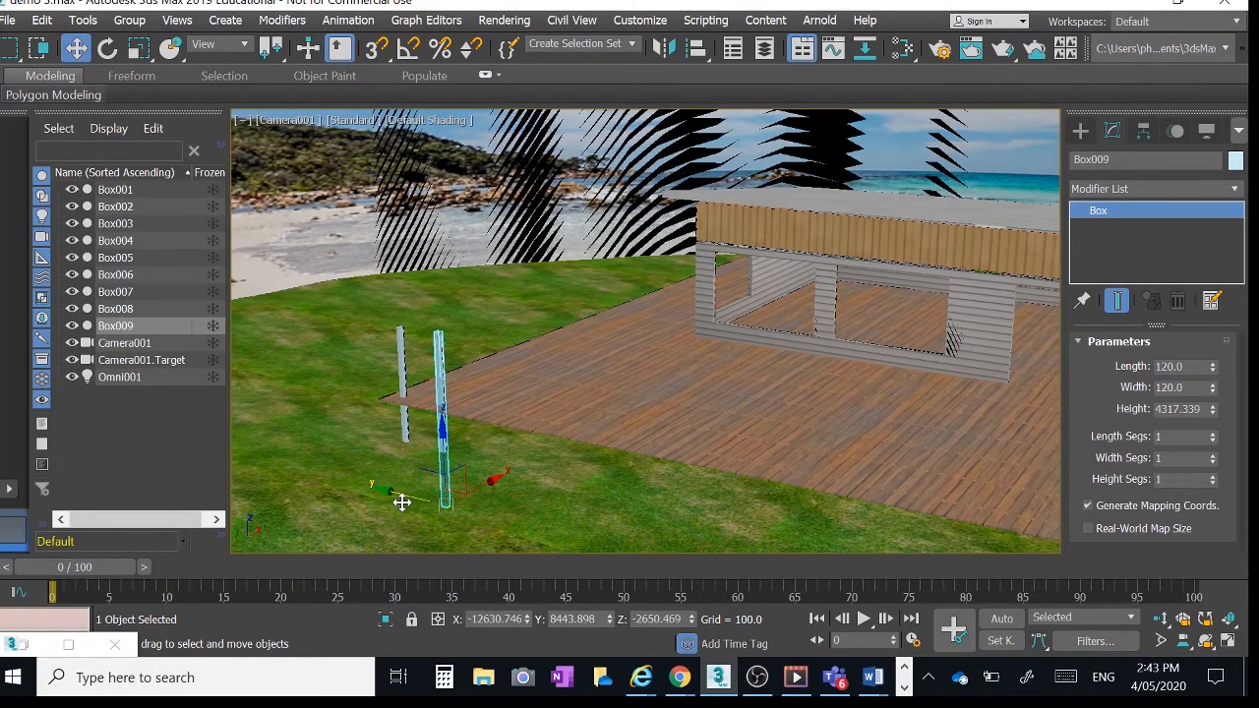
Set the copied post's height to 1000.
double_click(1178, 409)
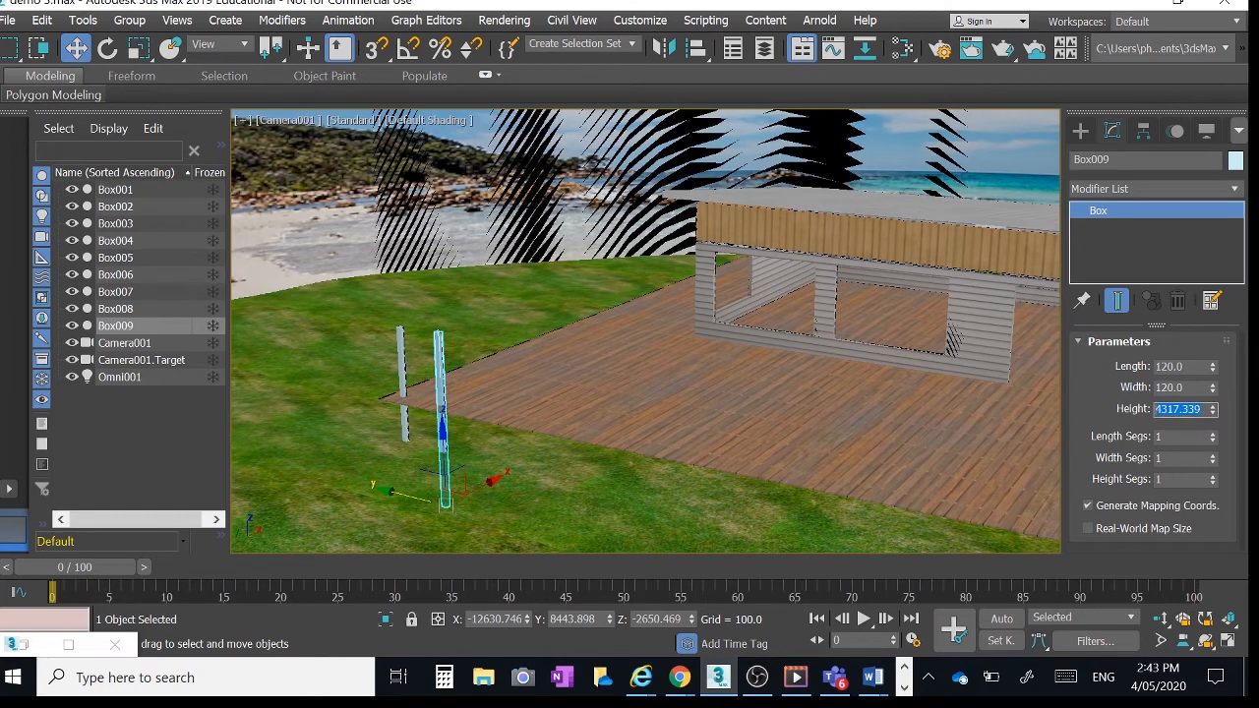
text(1000)
key(Return)
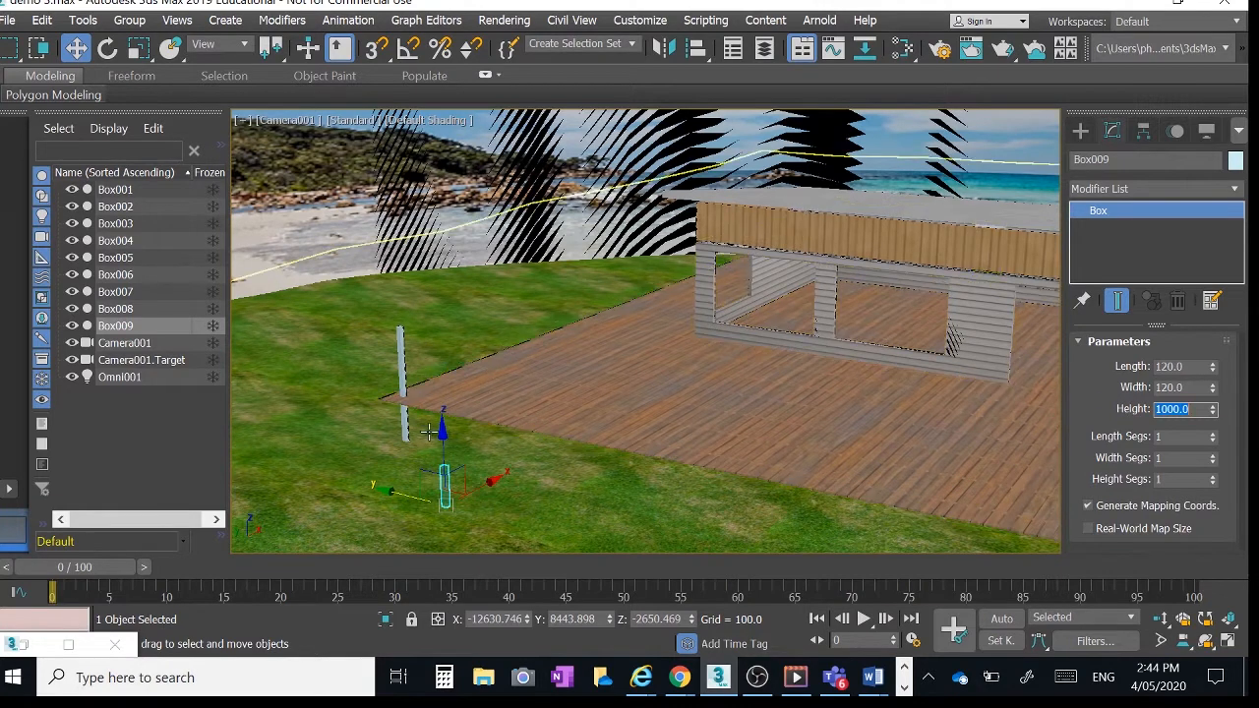
Raise the short 1000-high post to about Z -77 so its base rests on the deck surface.
drag(442, 430, 441, 336)
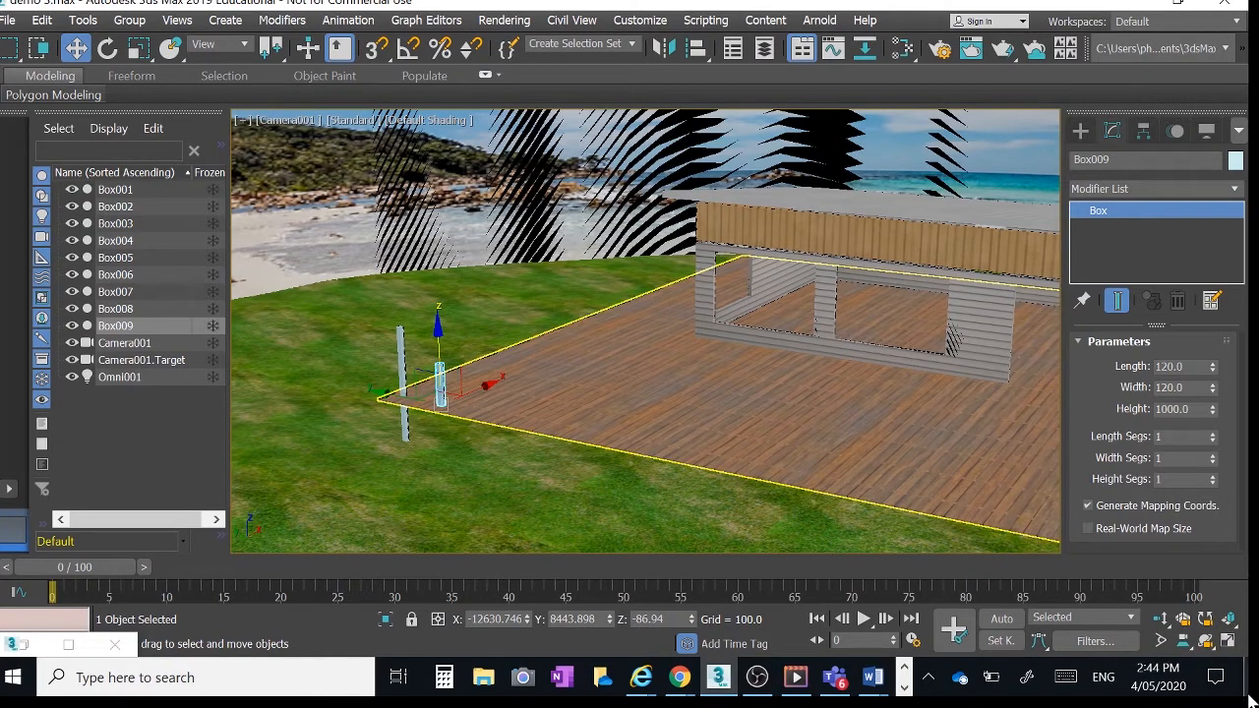
click(1228, 641)
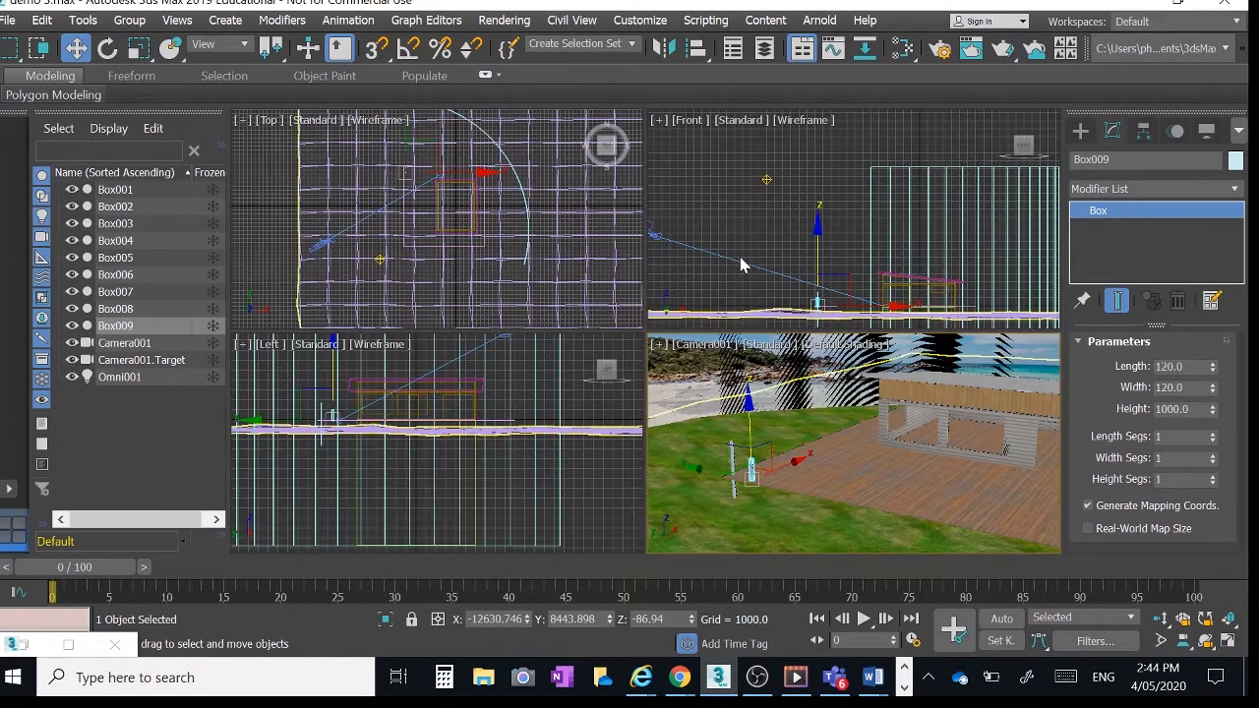
scroll(837, 276, up, 4)
middle_drag(826, 269, 846, 201)
scroll(836, 264, up, 3)
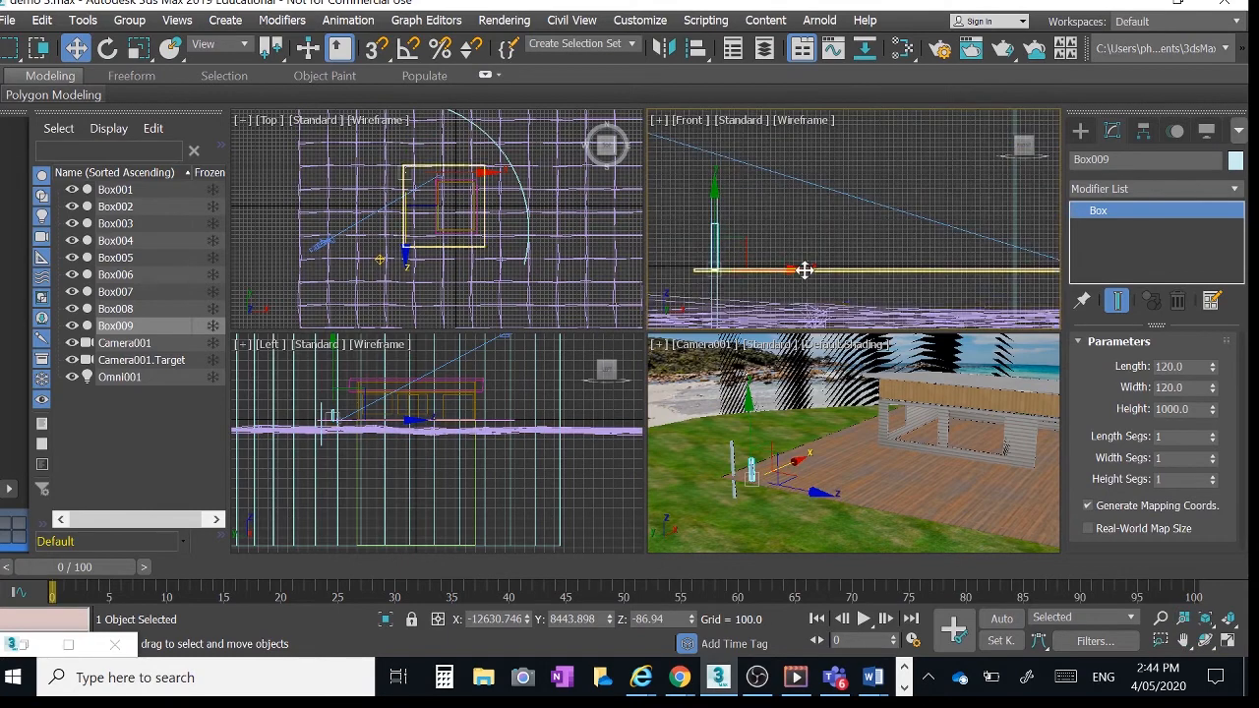
scroll(745, 295, up, 3)
scroll(701, 258, up, 2)
middle_drag(700, 257, 816, 279)
scroll(821, 282, up, 4)
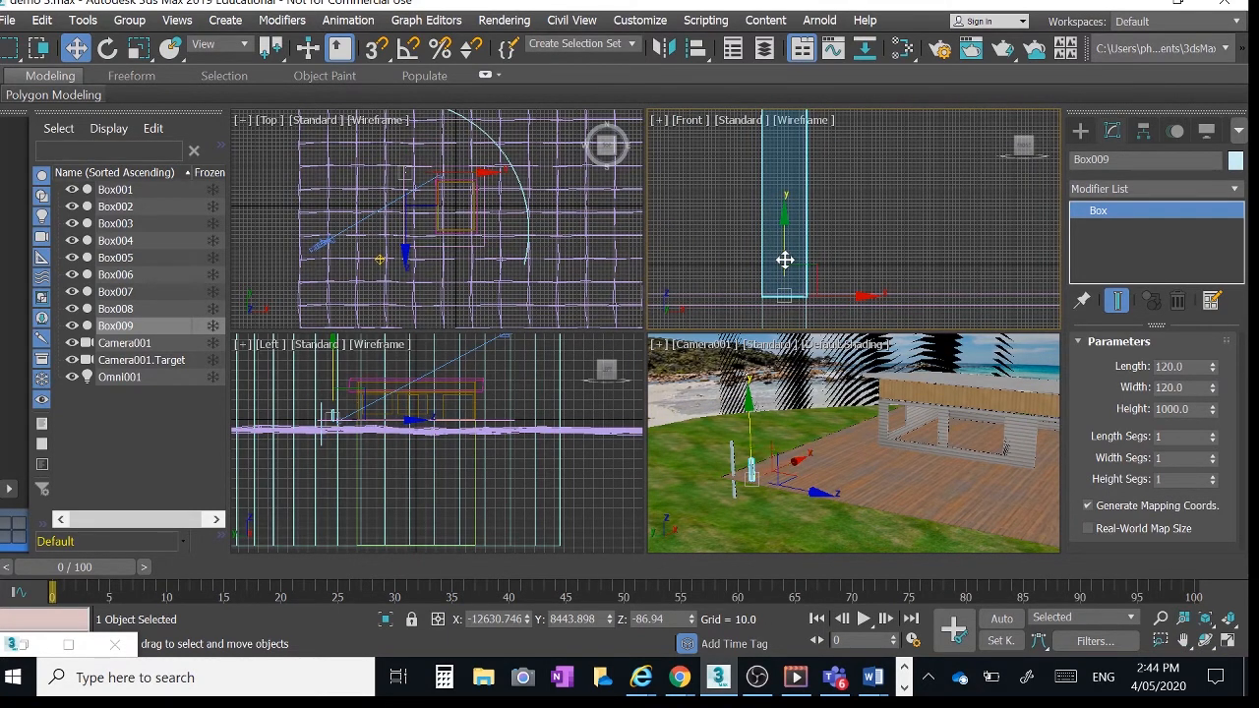
drag(784, 258, 785, 257)
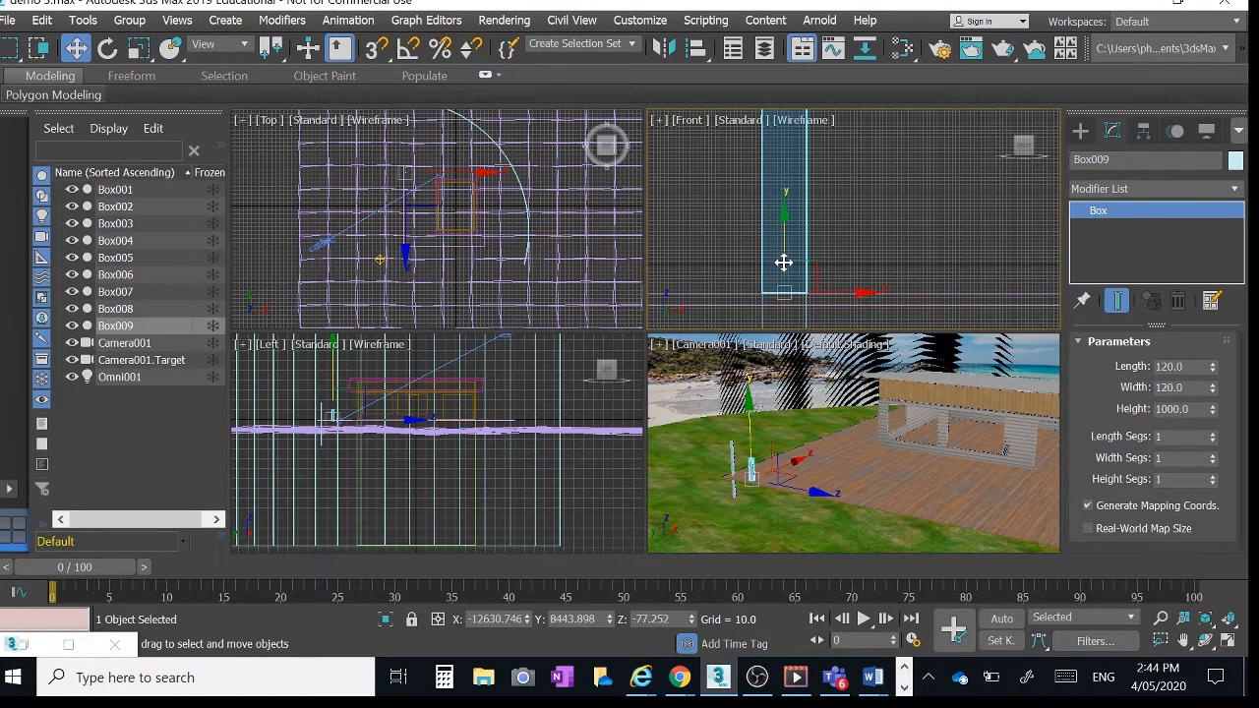
Move the short post along the Y axis to about Y 9399, beside the tall corner post.
click(806, 489)
click(760, 475)
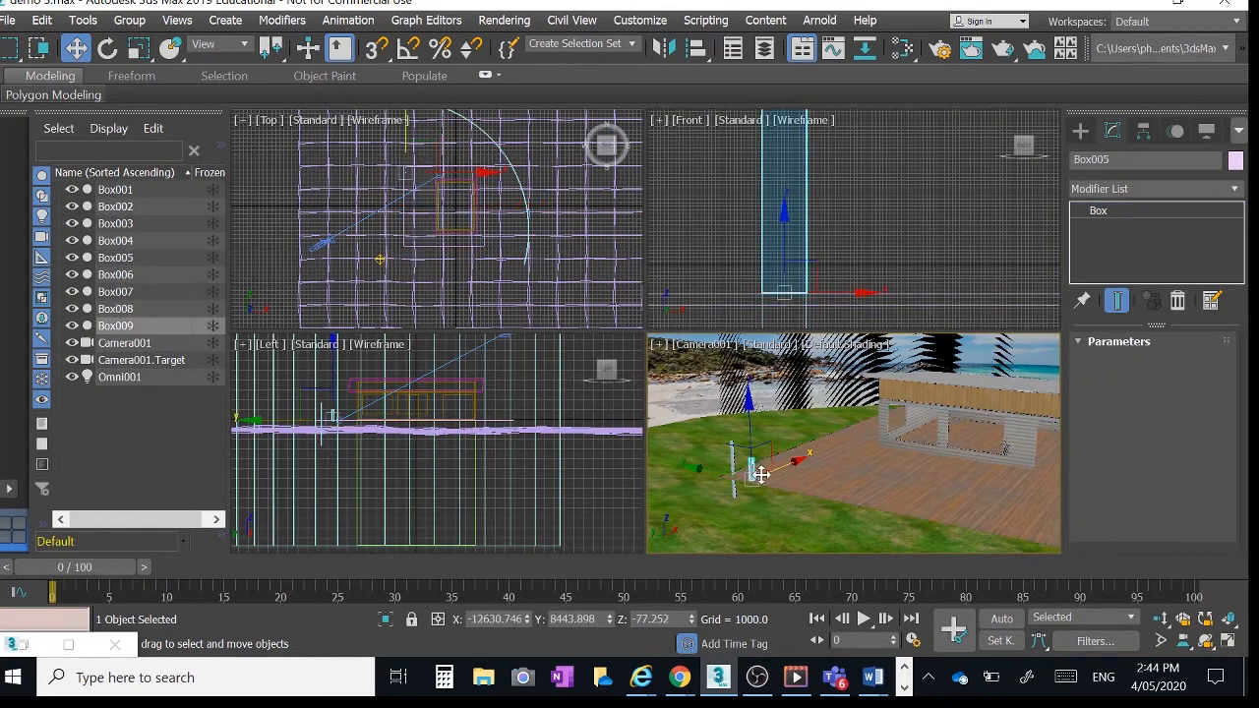
click(759, 474)
drag(711, 471, 696, 467)
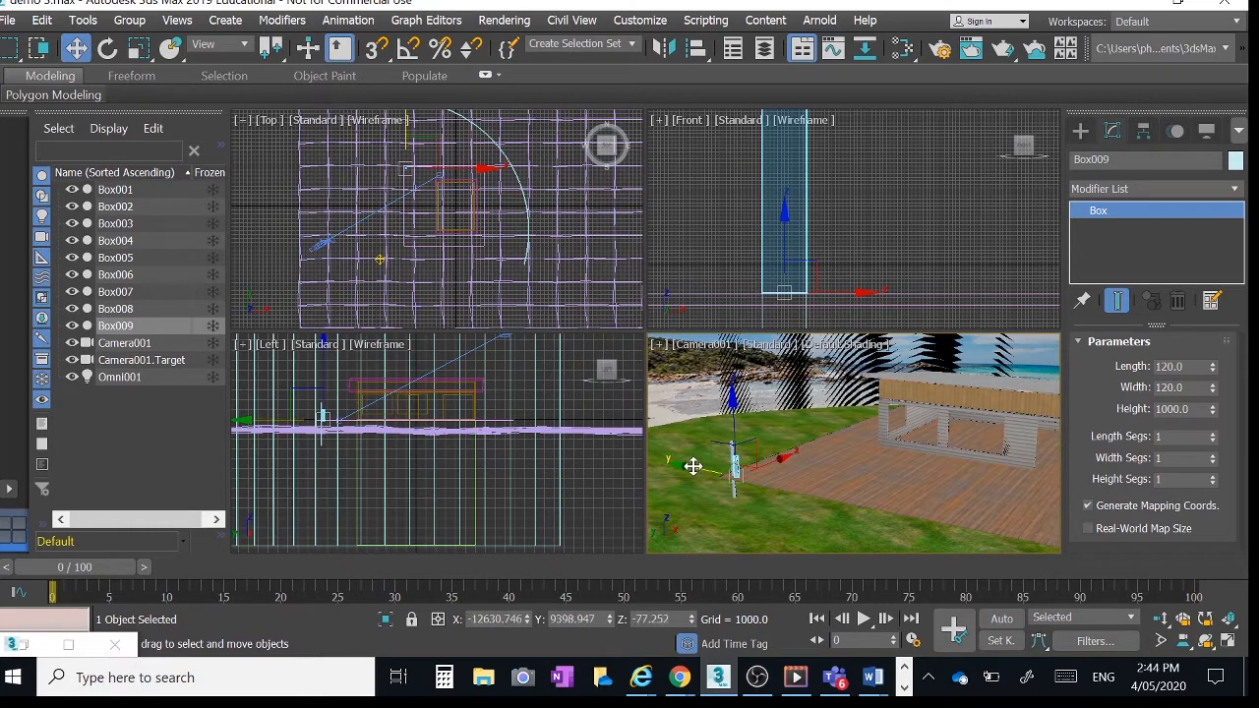
Lower the tall post to about Z -3393 in the Left view, levelling its top with the short reference post, and delete the short post.
click(802, 270)
middle_drag(802, 270, 836, 285)
scroll(313, 410, up, 4)
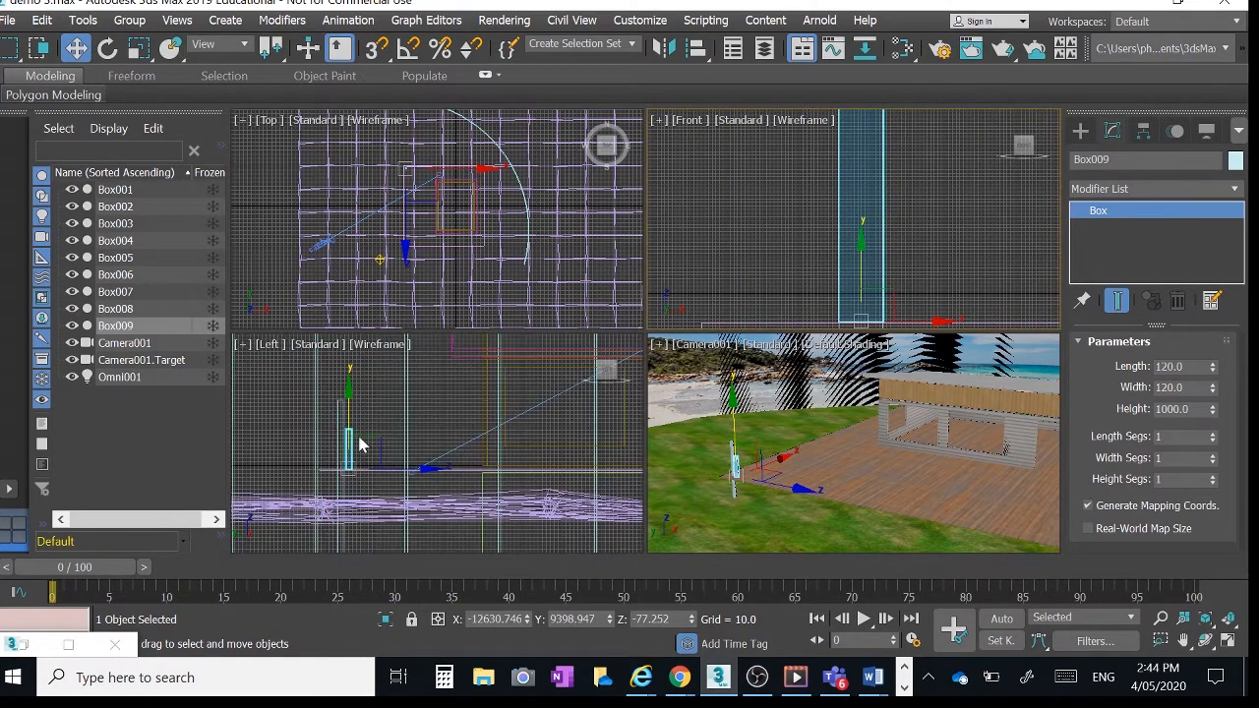
scroll(361, 443, up, 3)
middle_drag(337, 442, 442, 446)
scroll(442, 446, down, 1)
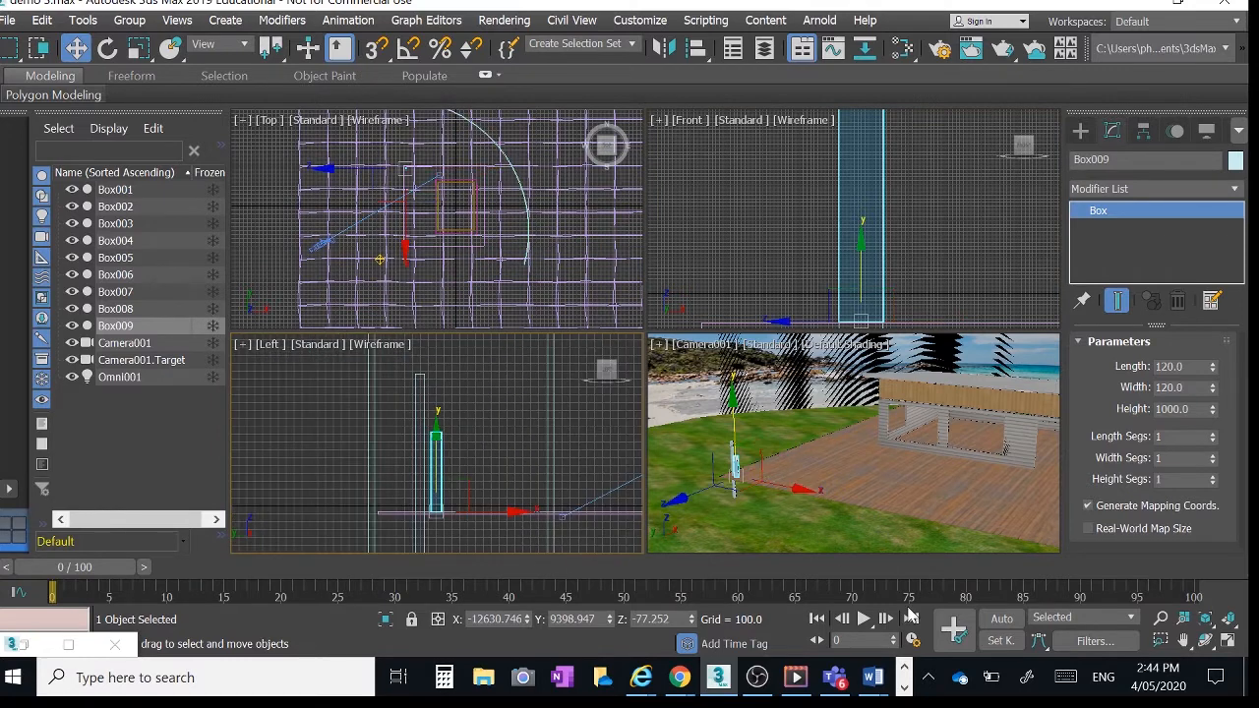
click(1227, 642)
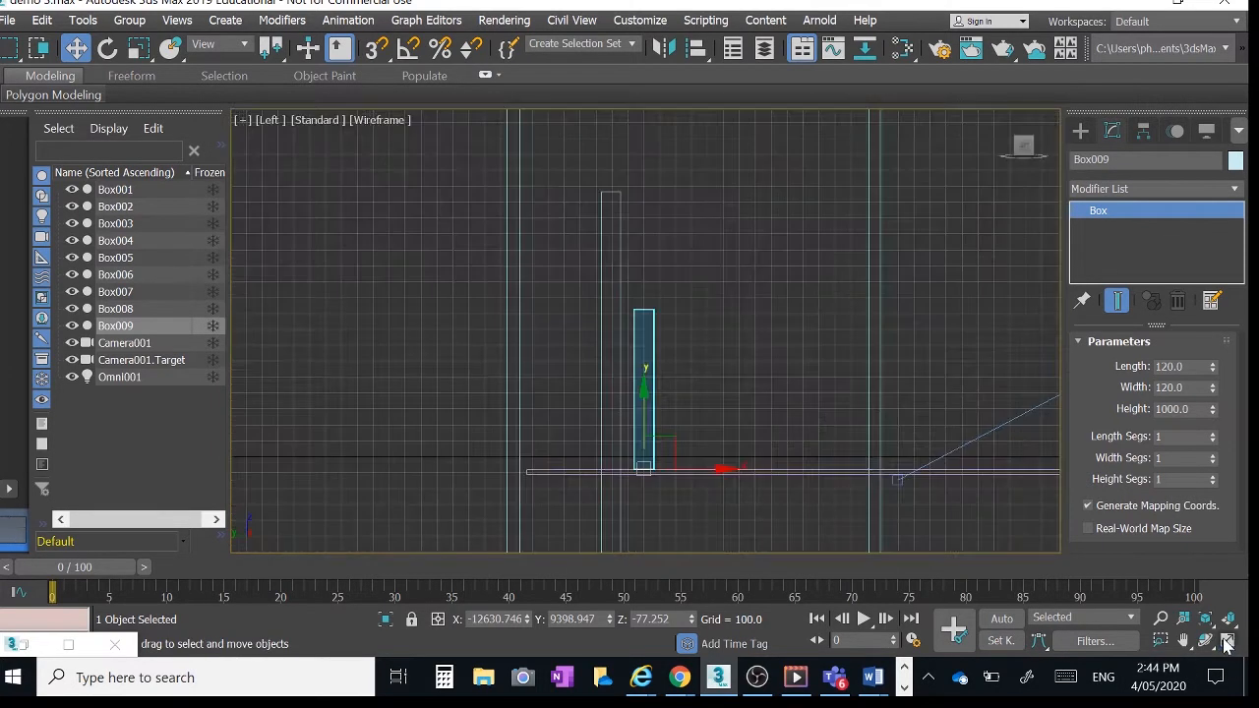
click(618, 344)
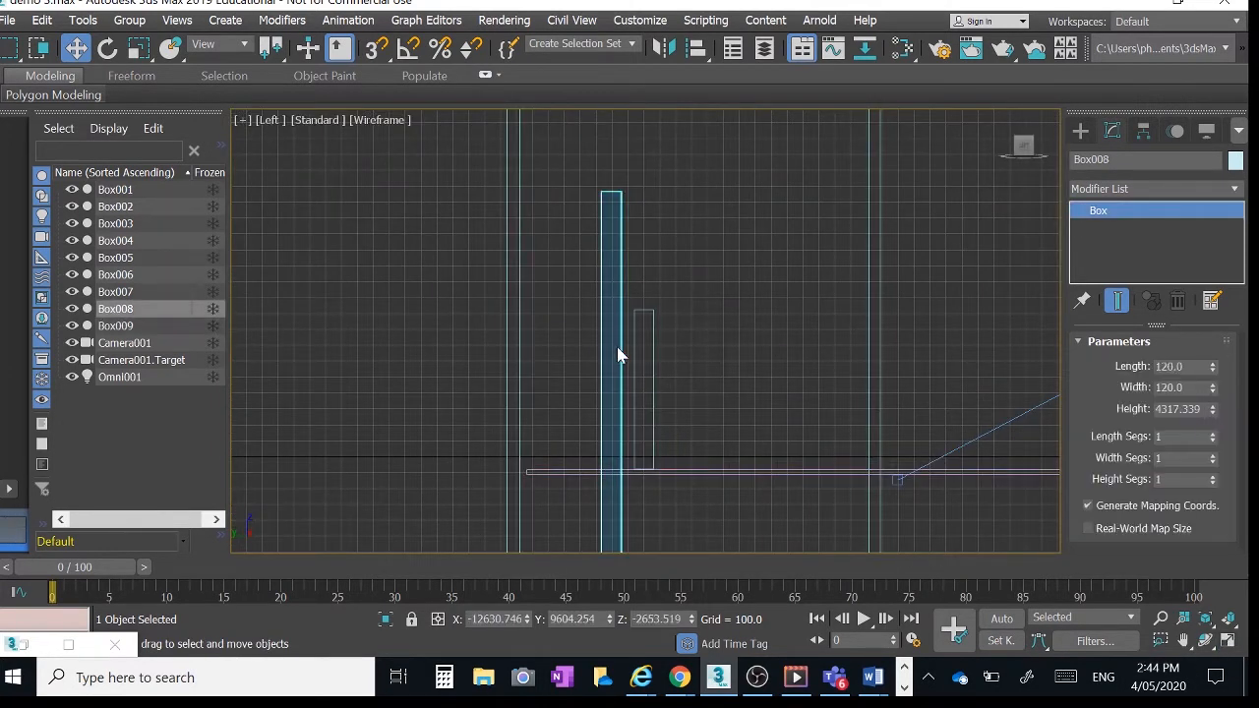
scroll(618, 414, down, 3)
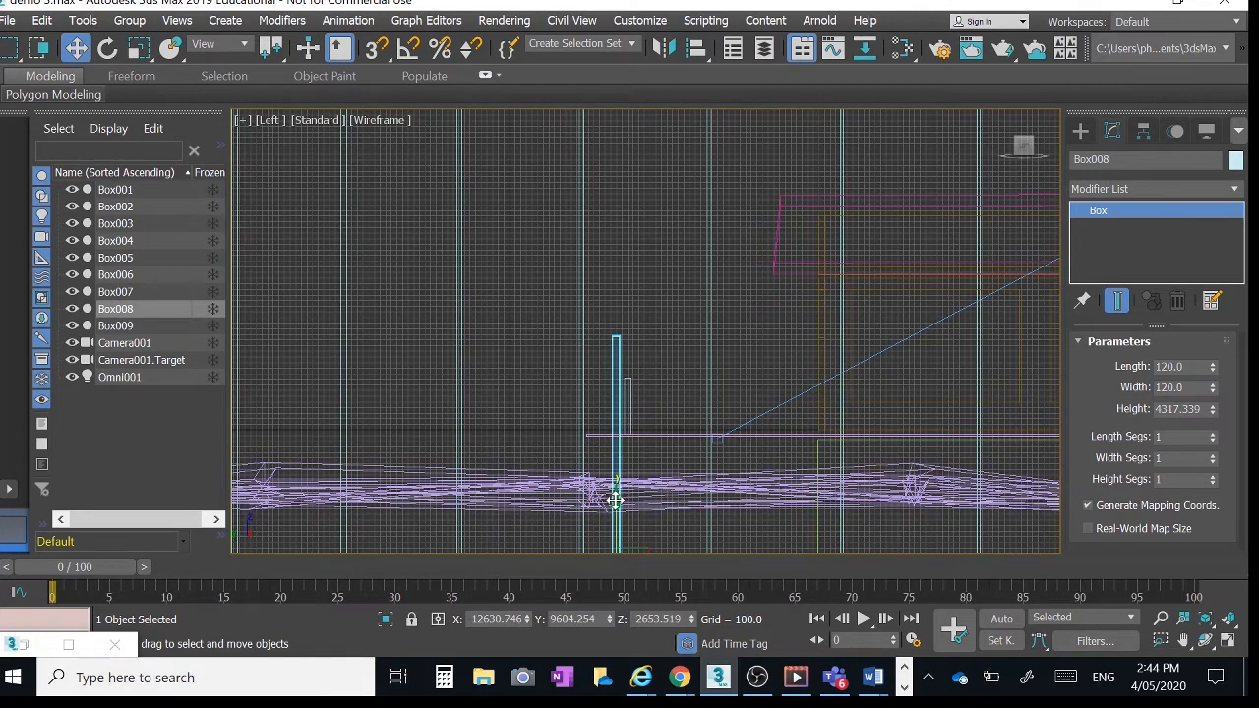
drag(616, 498, 618, 540)
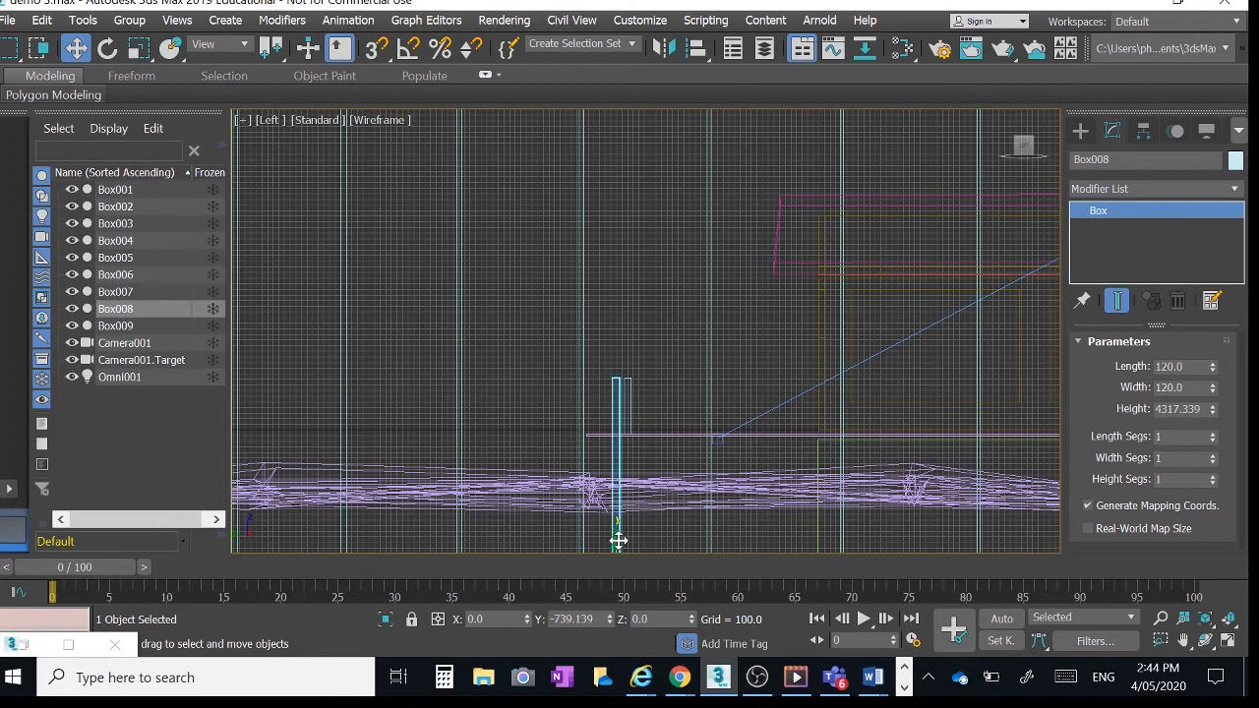
scroll(617, 445, up, 4)
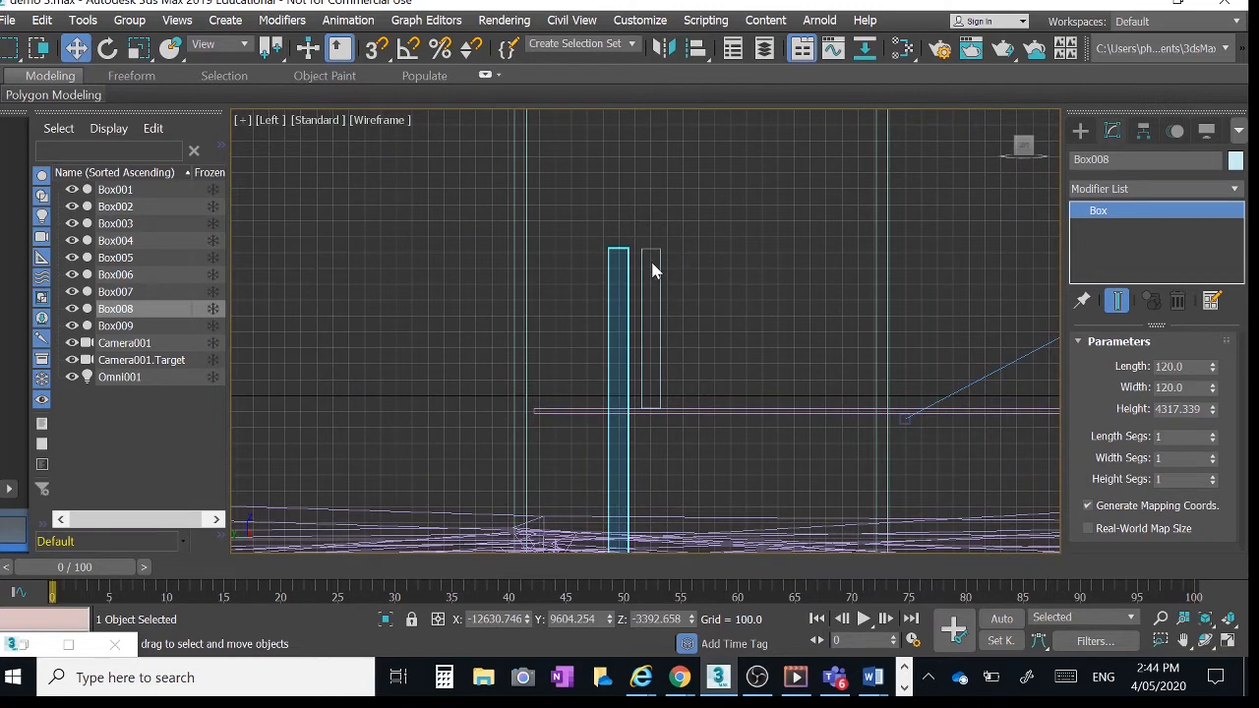
scroll(658, 267, up, 2)
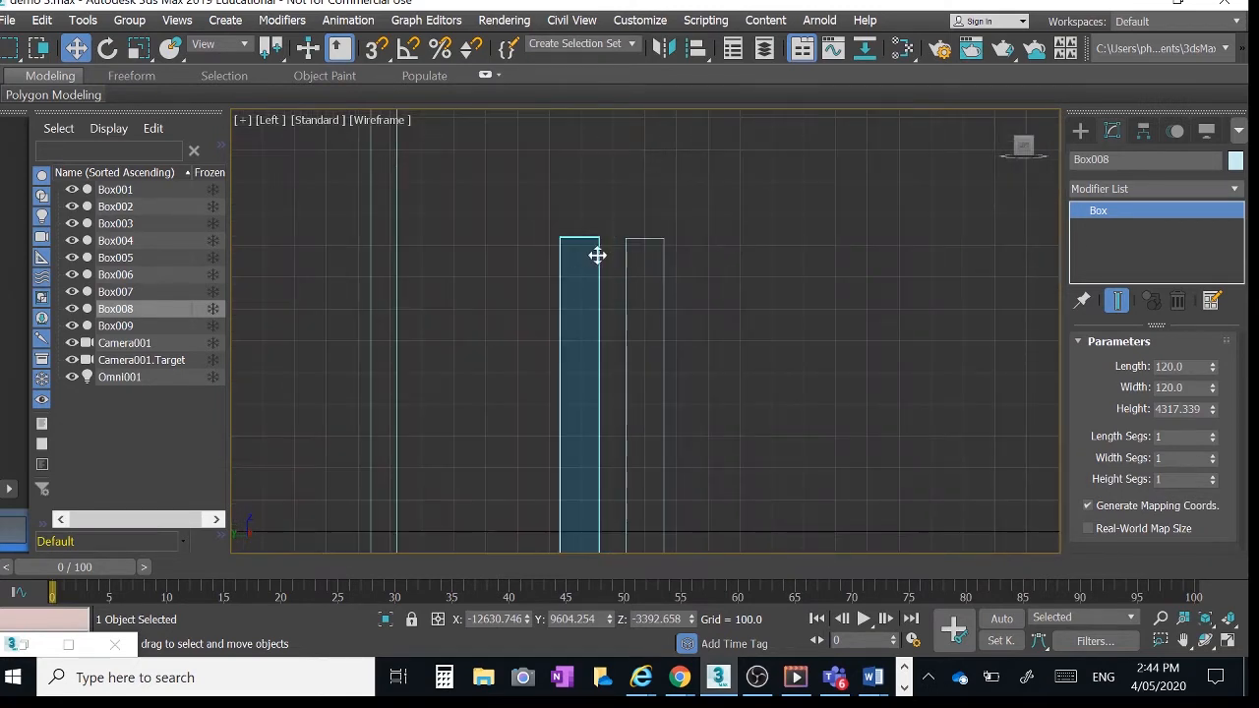
scroll(595, 257, down, 3)
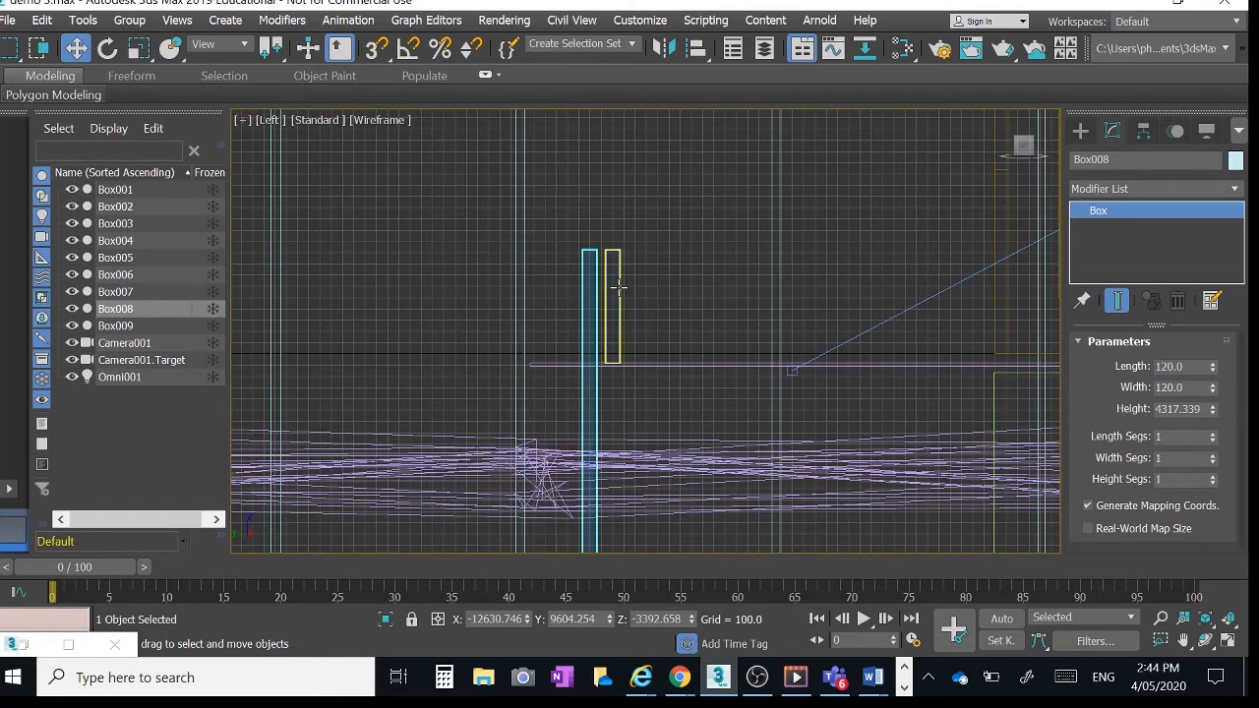
click(617, 287)
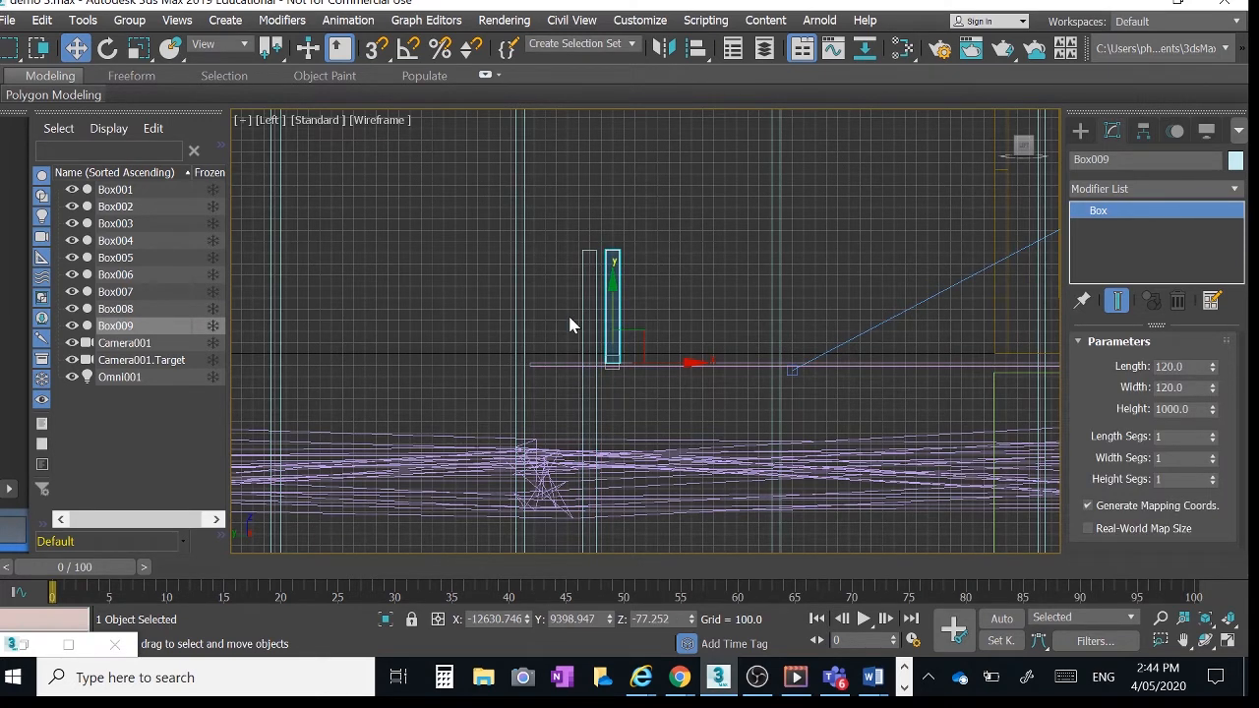
key(Delete)
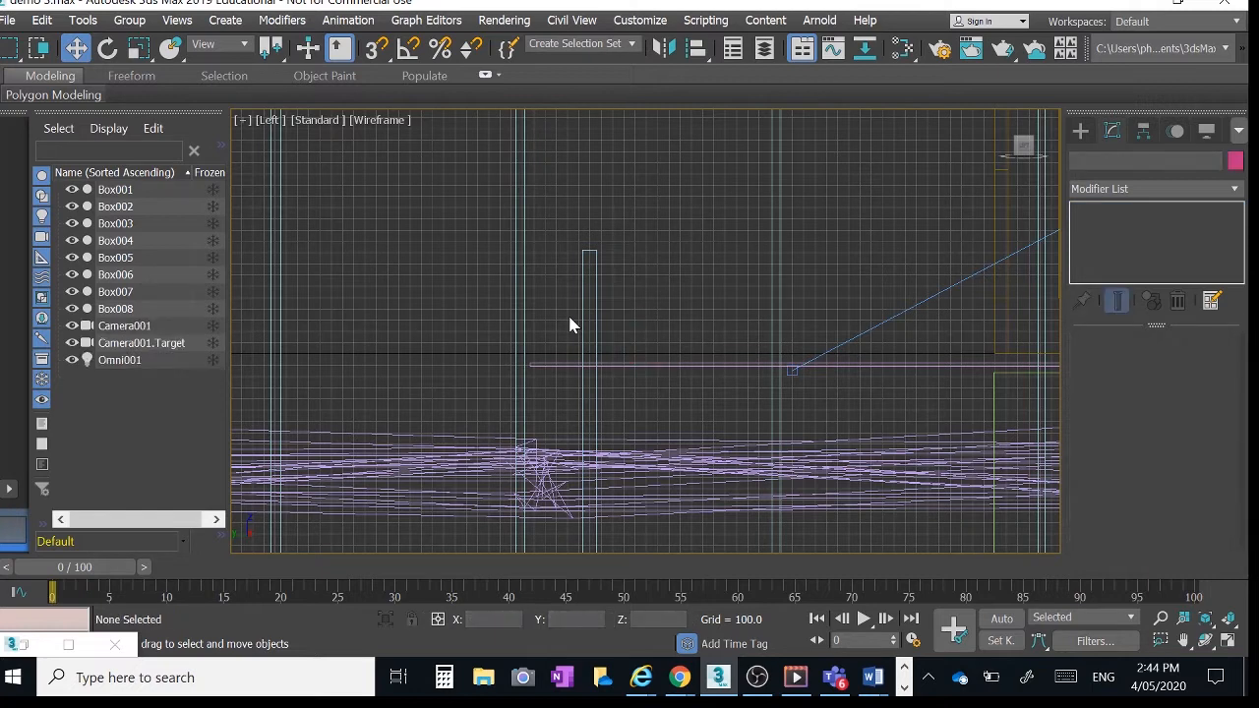
Move the tall post in the Top view into the deck's upper-left corner, at about X -12981, Y 10045.
click(1228, 640)
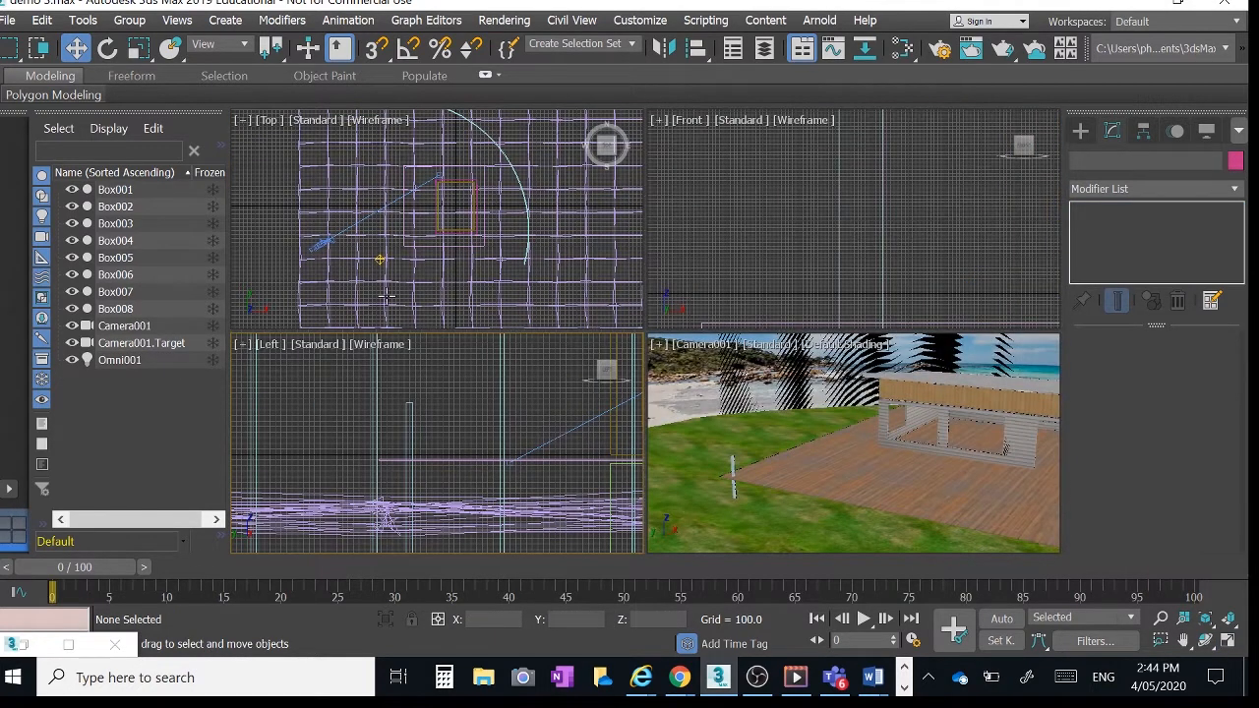
scroll(360, 226, up, 2)
scroll(359, 226, up, 2)
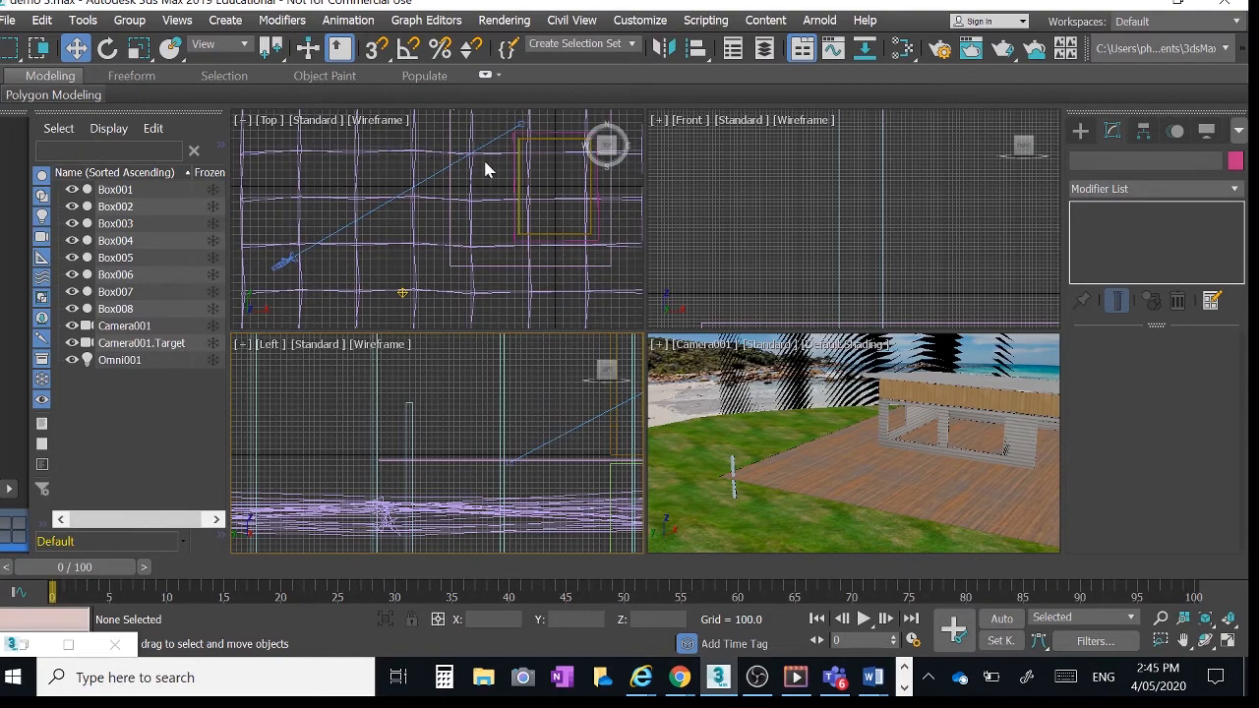
middle_drag(485, 162, 456, 237)
scroll(424, 181, up, 4)
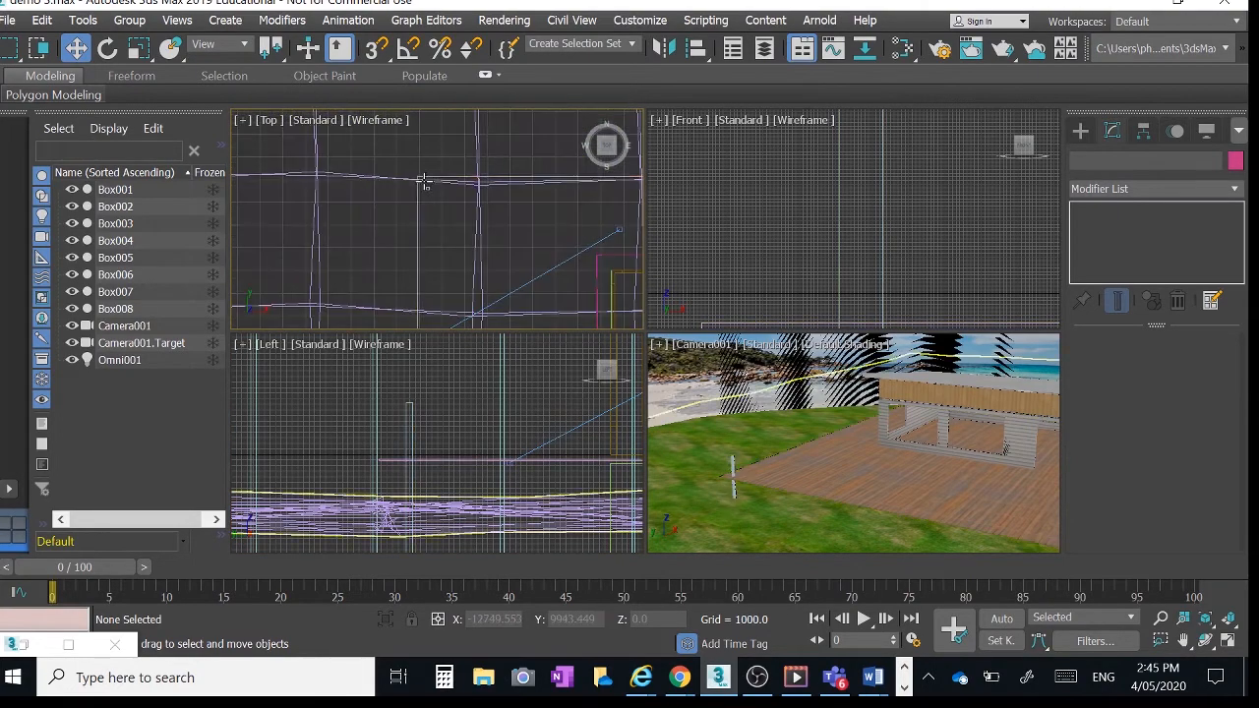
scroll(420, 211, up, 3)
middle_drag(434, 216, 441, 231)
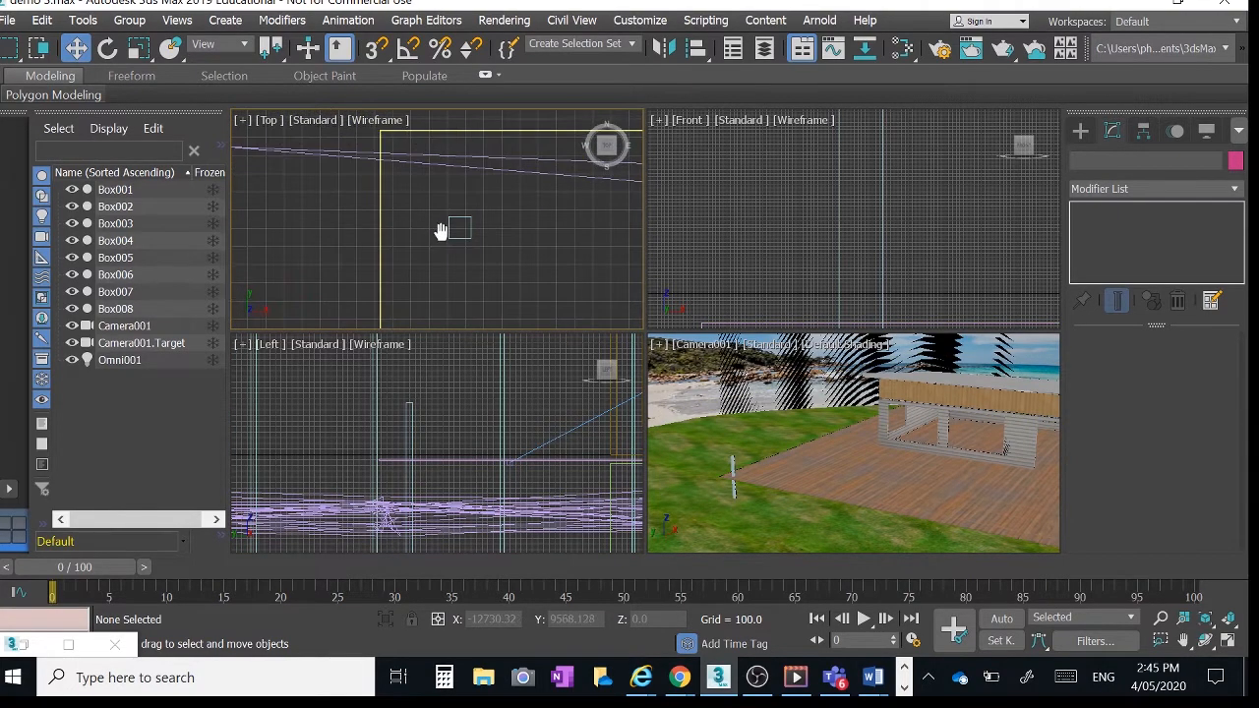
click(139, 47)
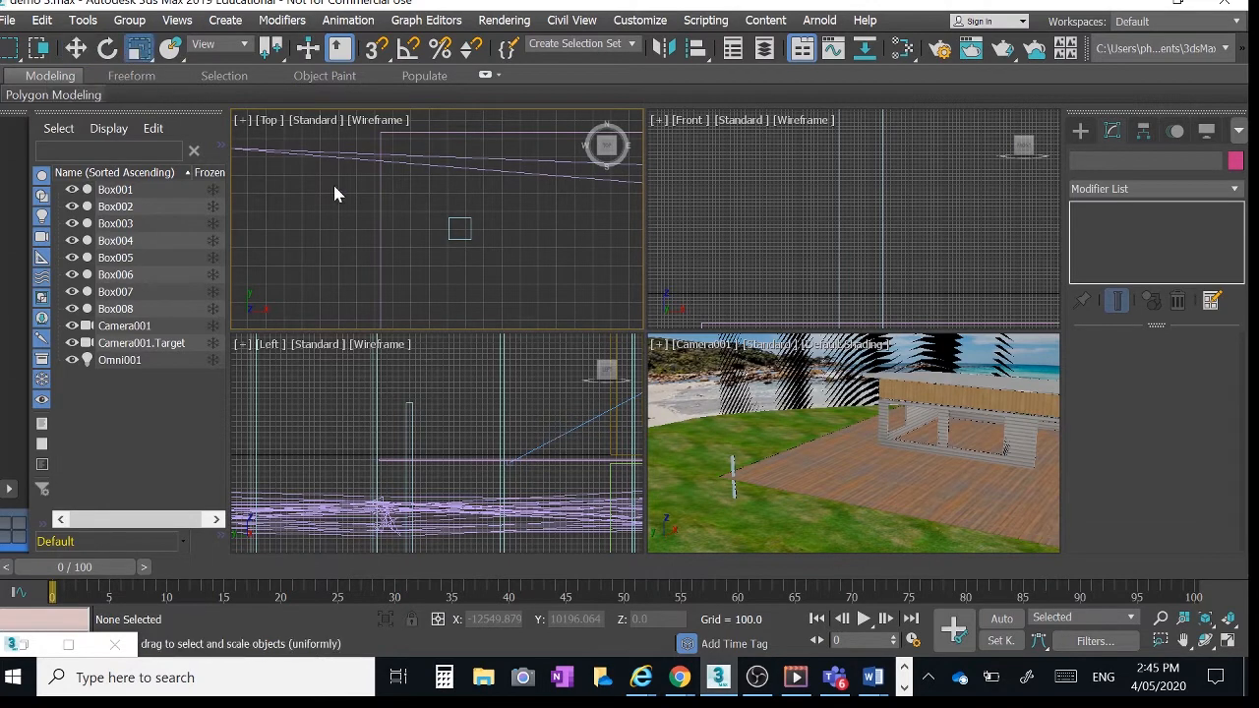
click(460, 228)
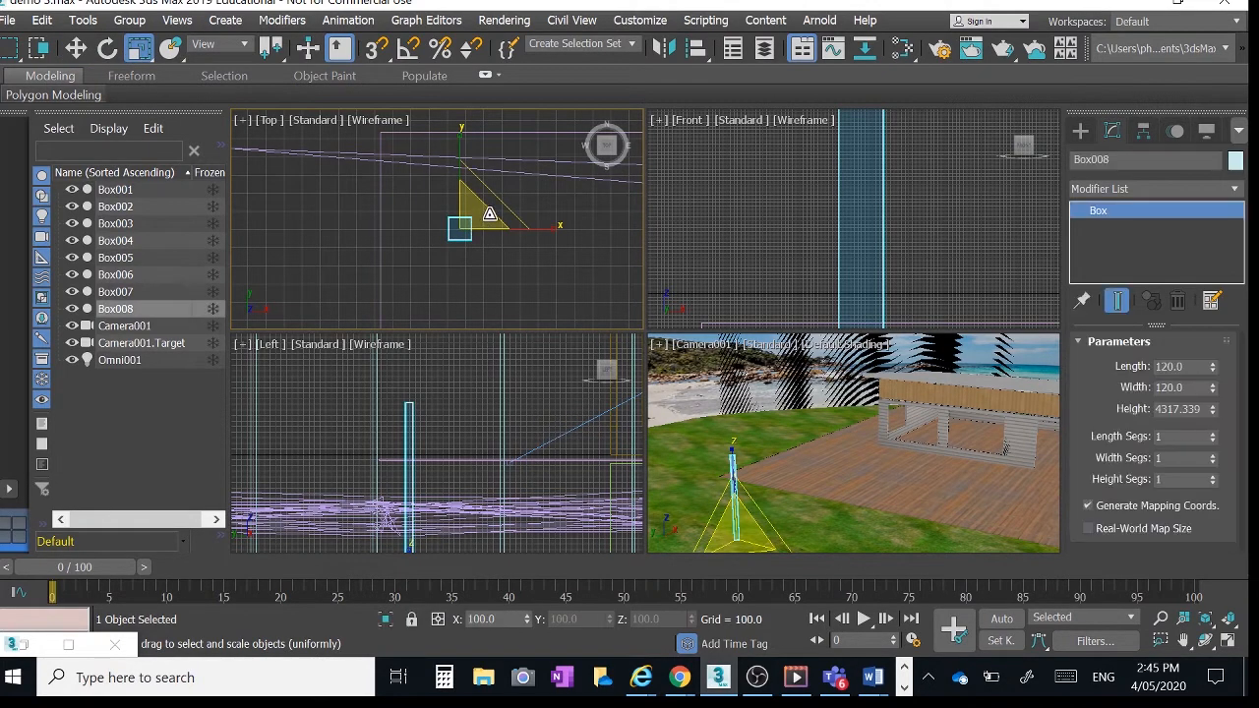
click(76, 47)
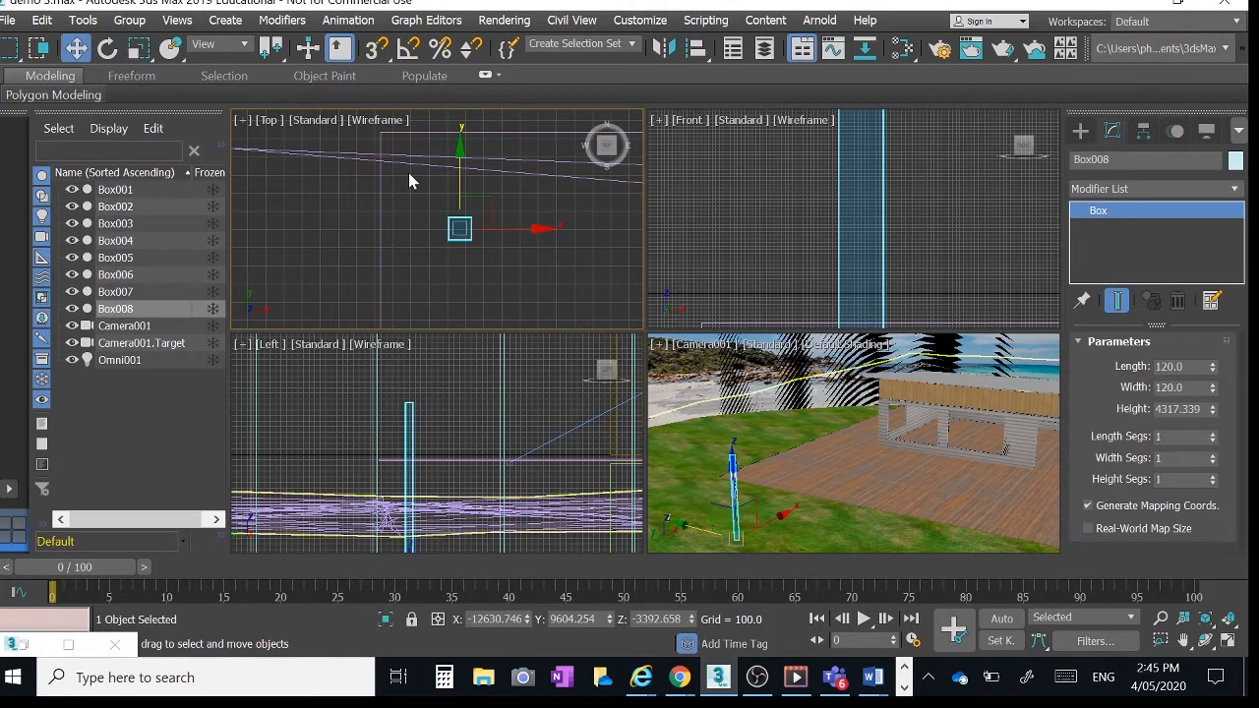
drag(483, 196, 432, 118)
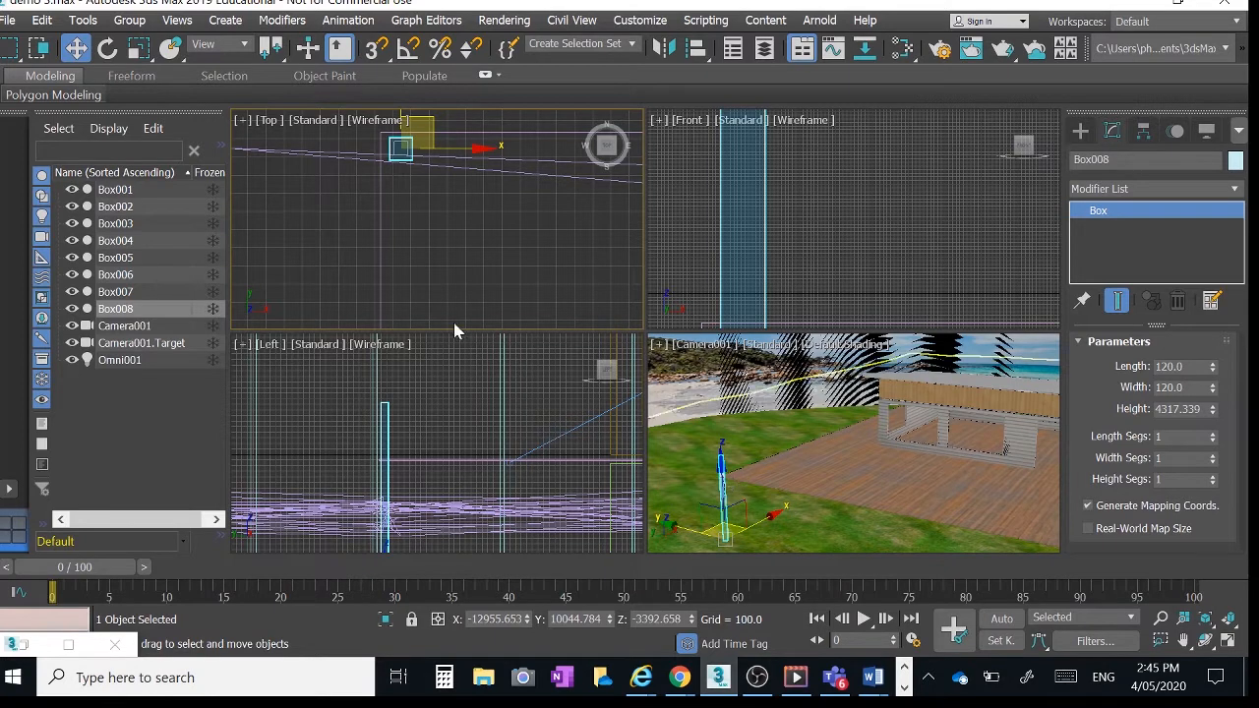
drag(448, 150, 443, 156)
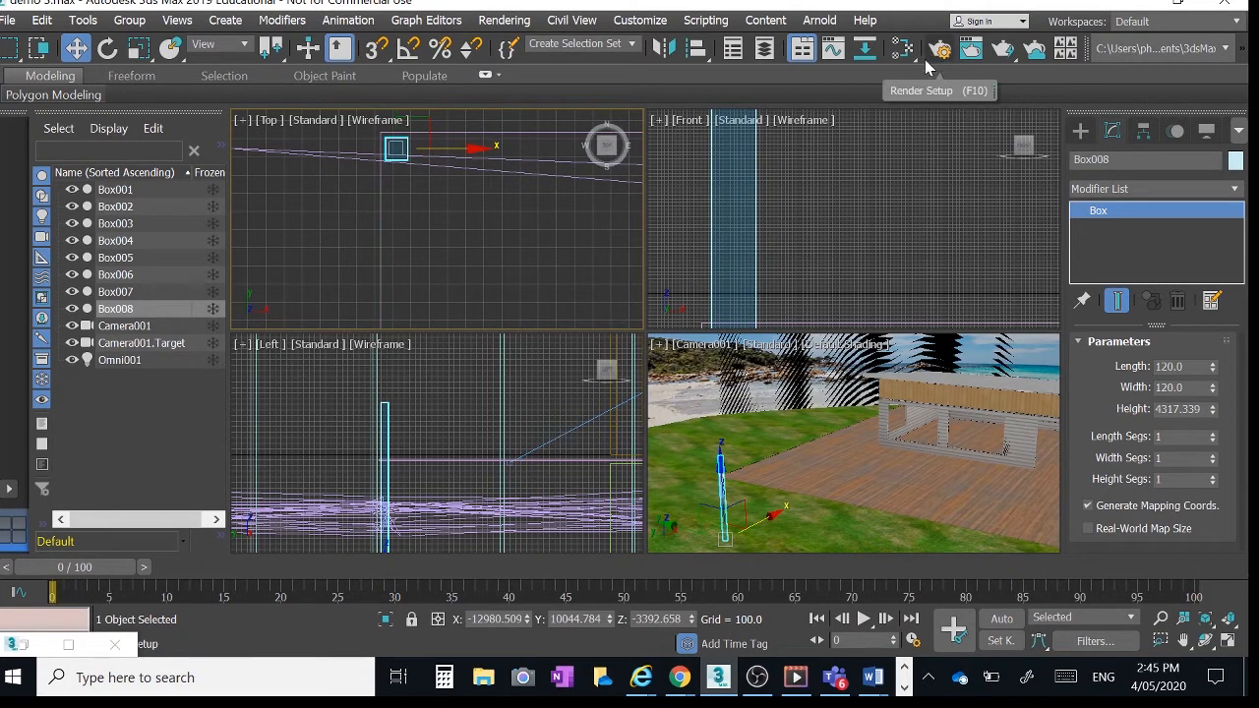
Add a new Raytrace material to the Slate Material Editor's view.
click(902, 49)
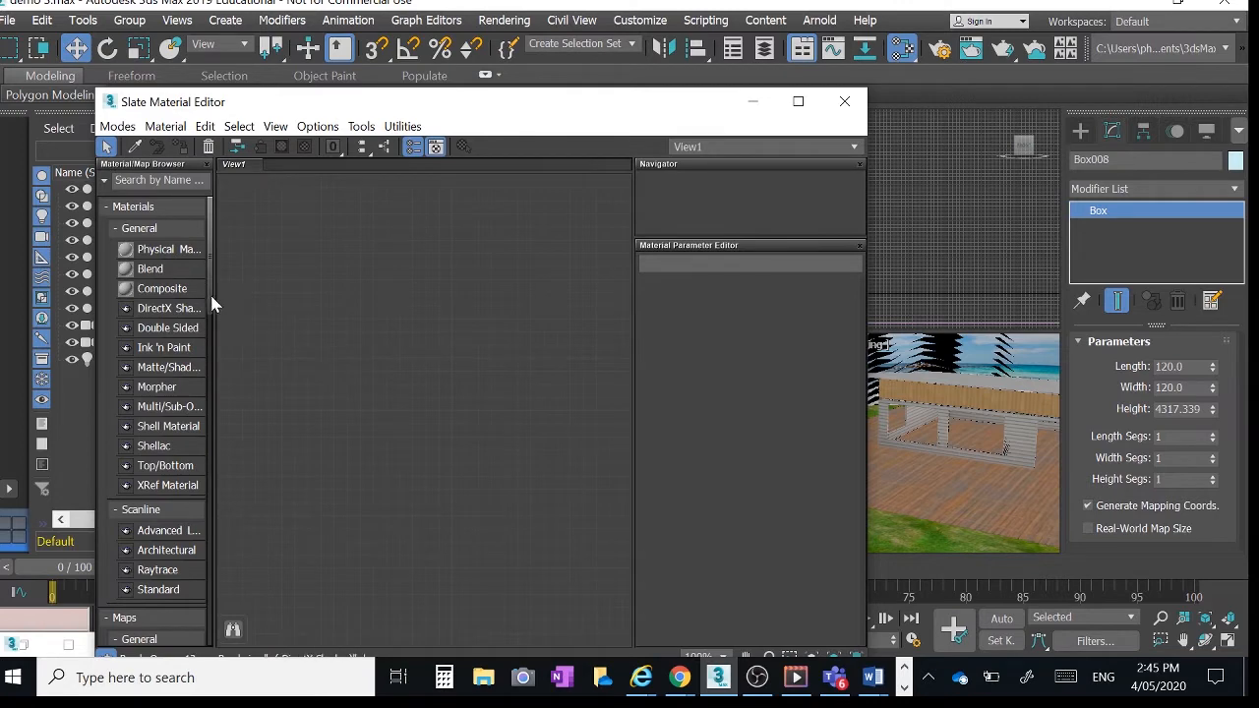
scroll(210, 297, down, 3)
scroll(210, 321, down, 1)
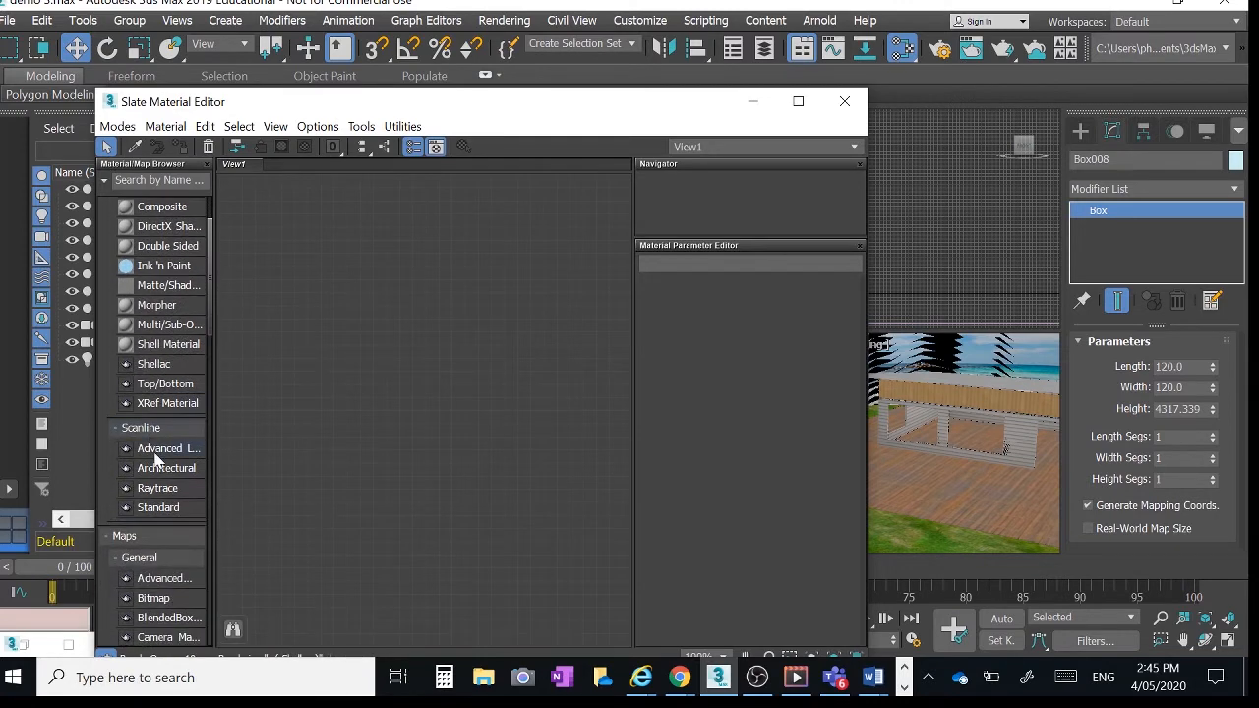
double_click(169, 492)
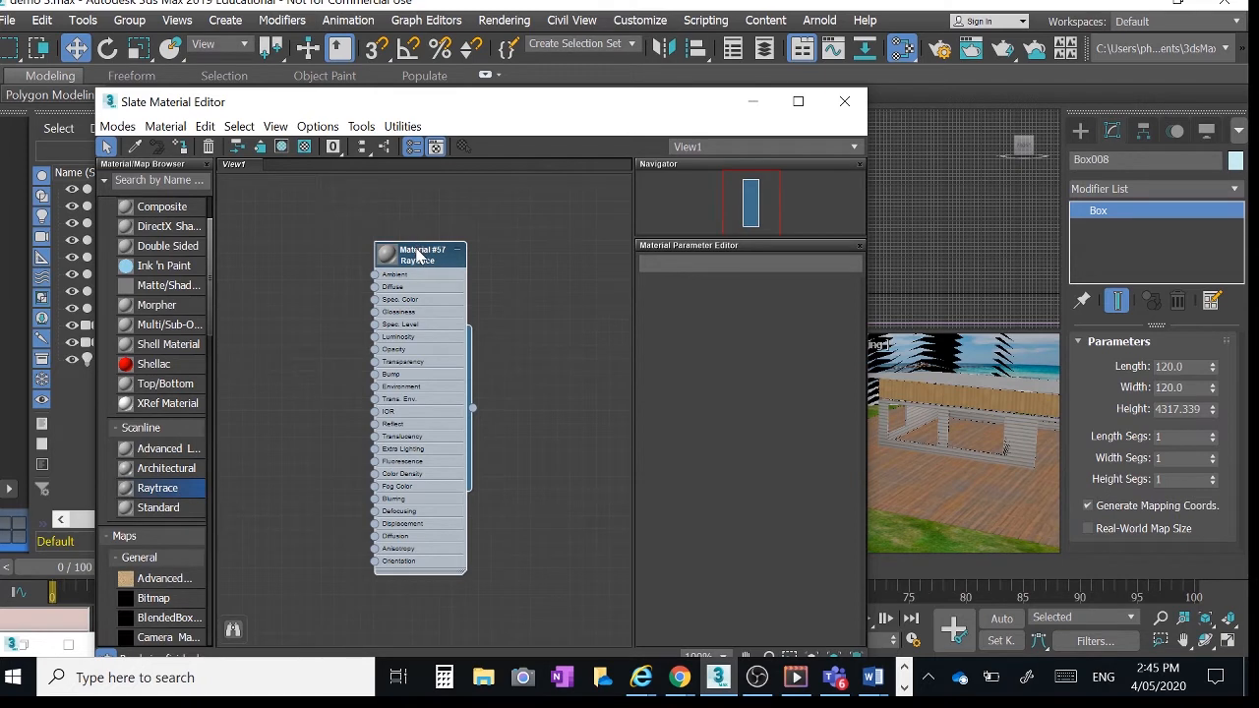
Set the Raytrace material's diffuse colour to white, with red, green and blue at 255.
double_click(419, 255)
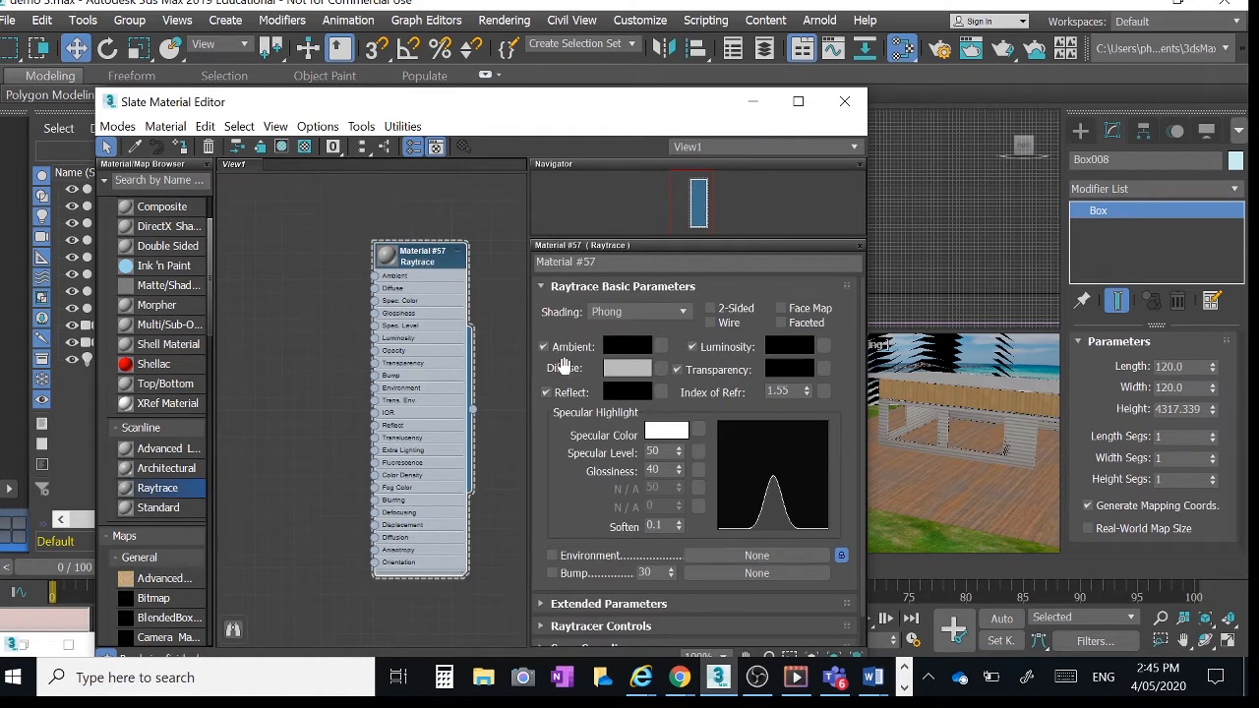
click(613, 371)
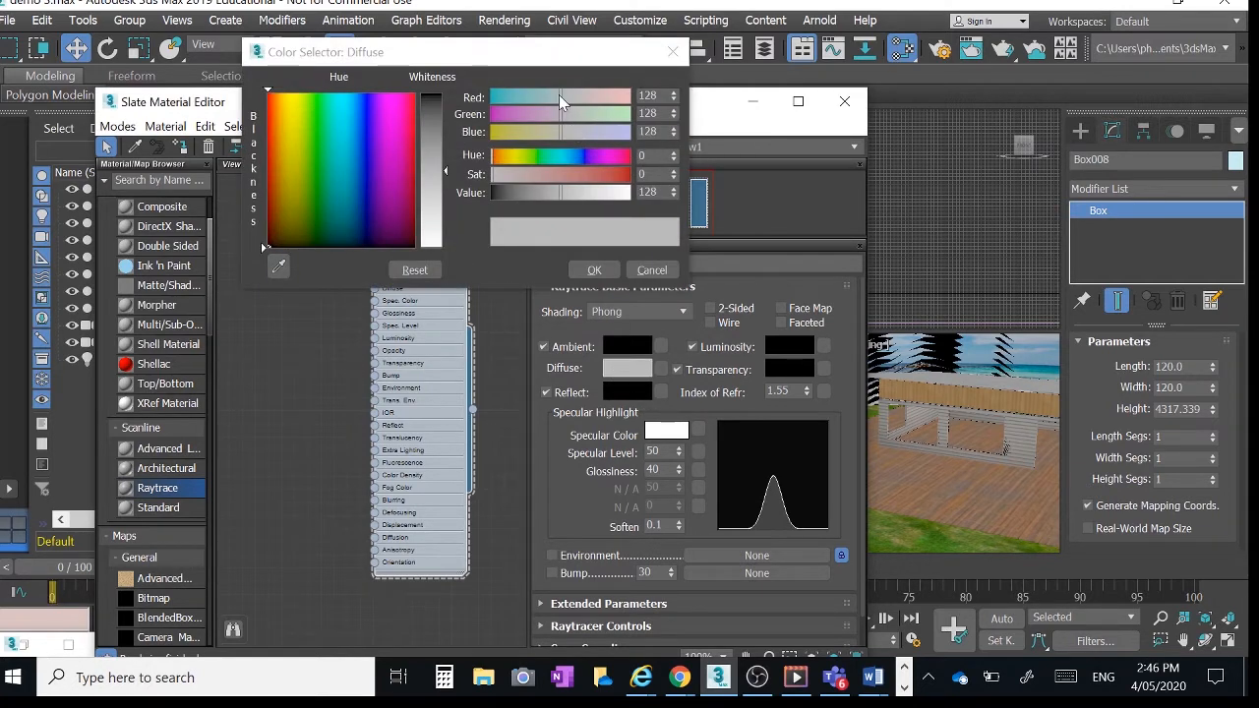
drag(561, 91, 633, 116)
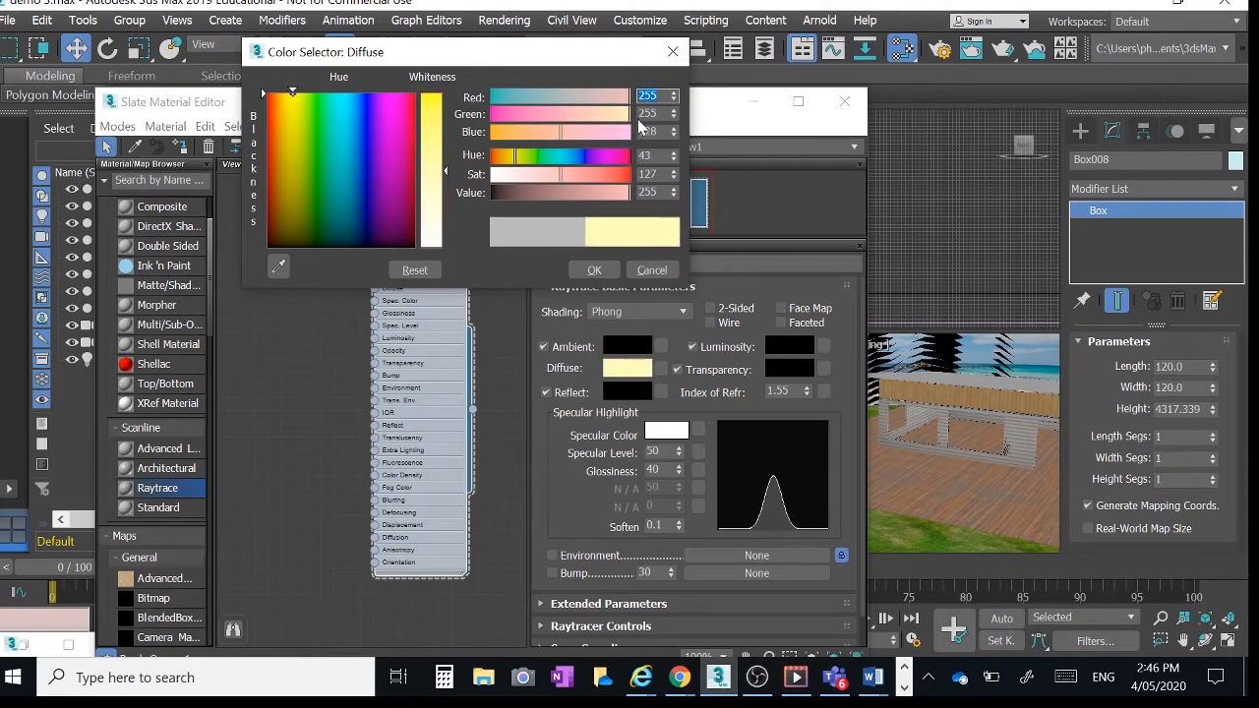
drag(566, 143, 639, 140)
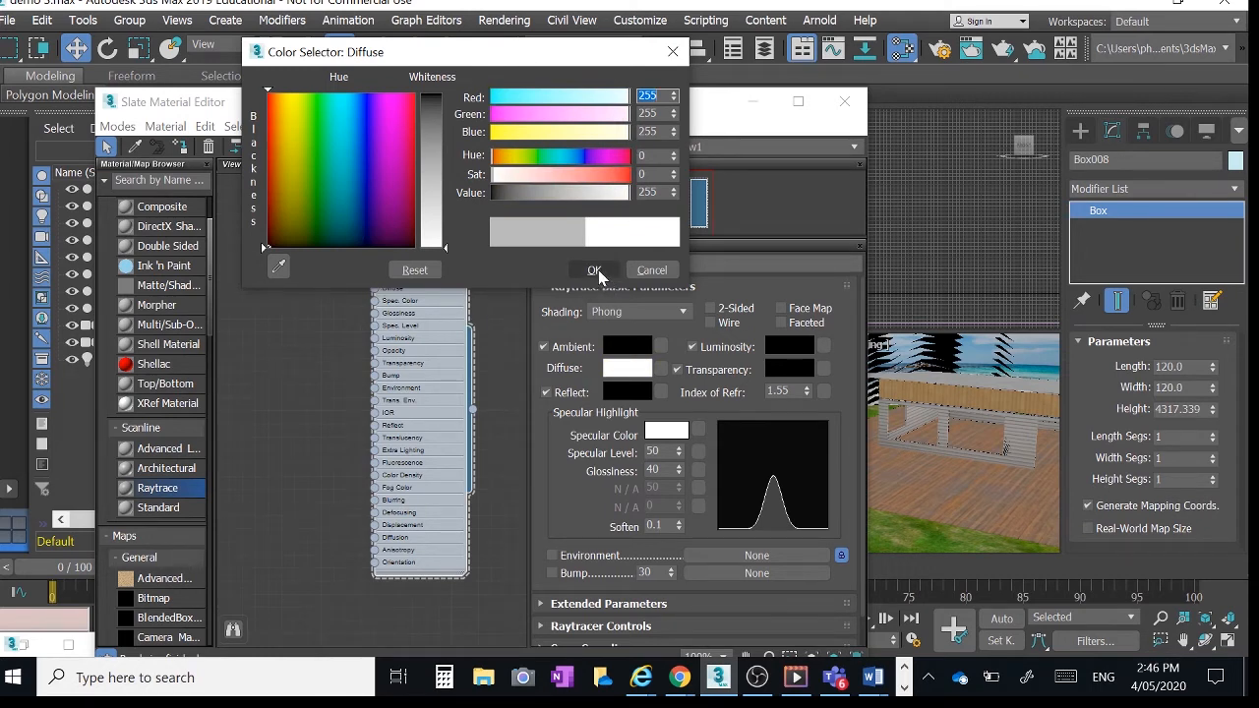
click(594, 269)
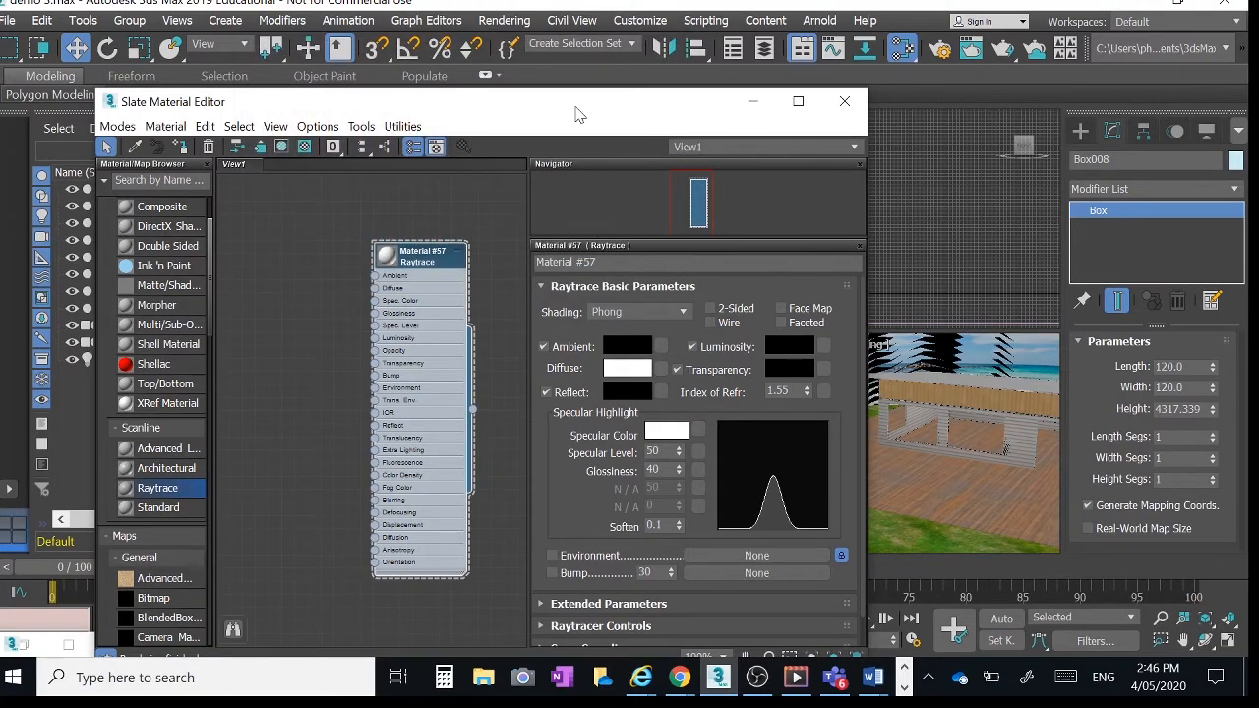
Assign the white Raytrace material to the selected corner post and minimise the Slate Material Editor.
drag(579, 115, 951, 206)
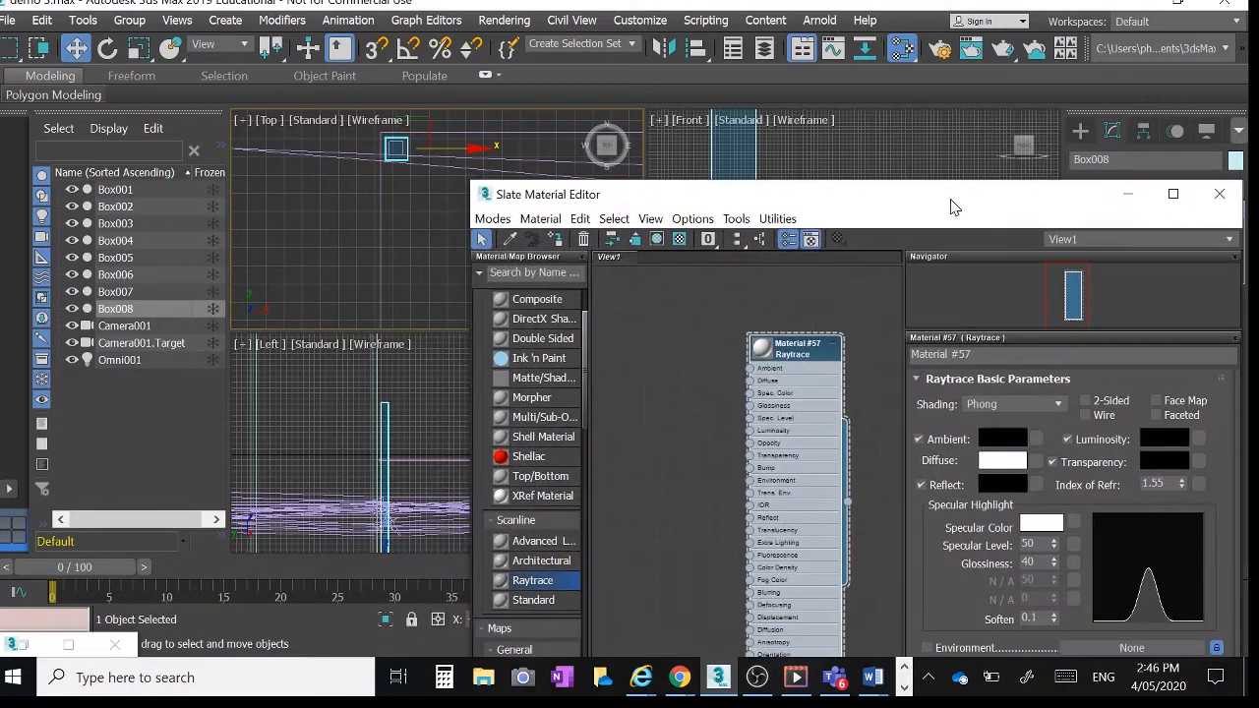
right_click(802, 350)
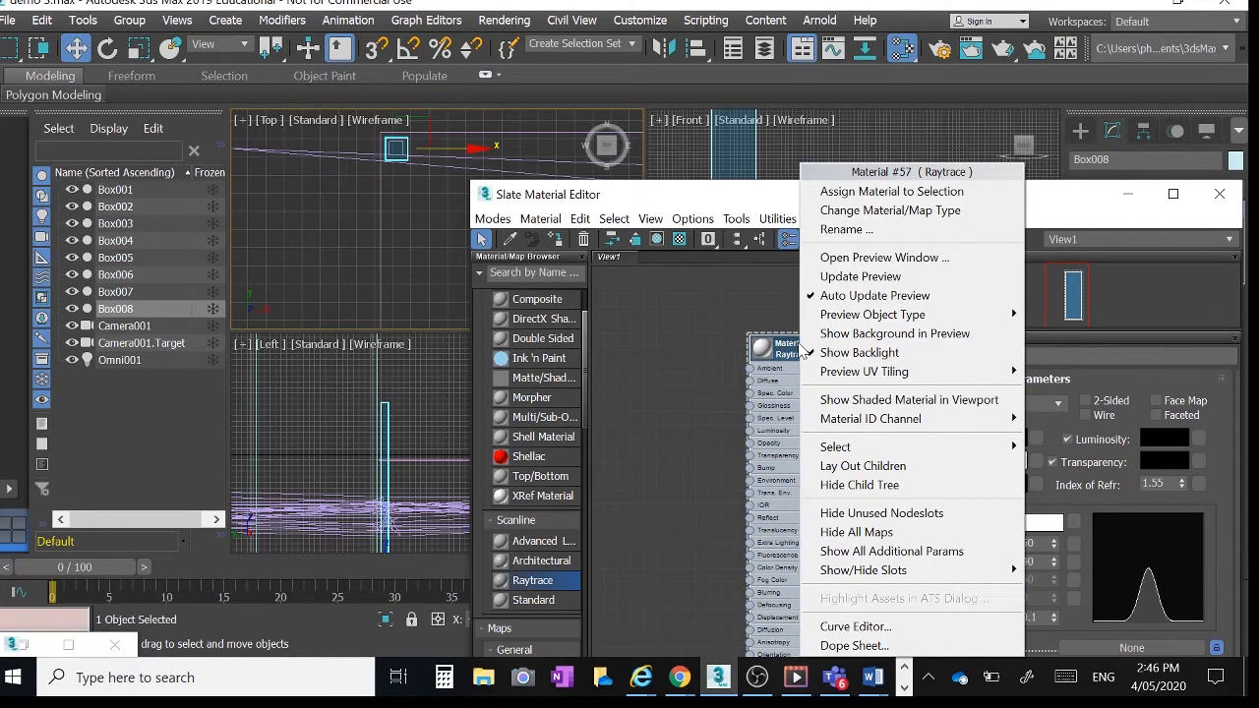
click(882, 192)
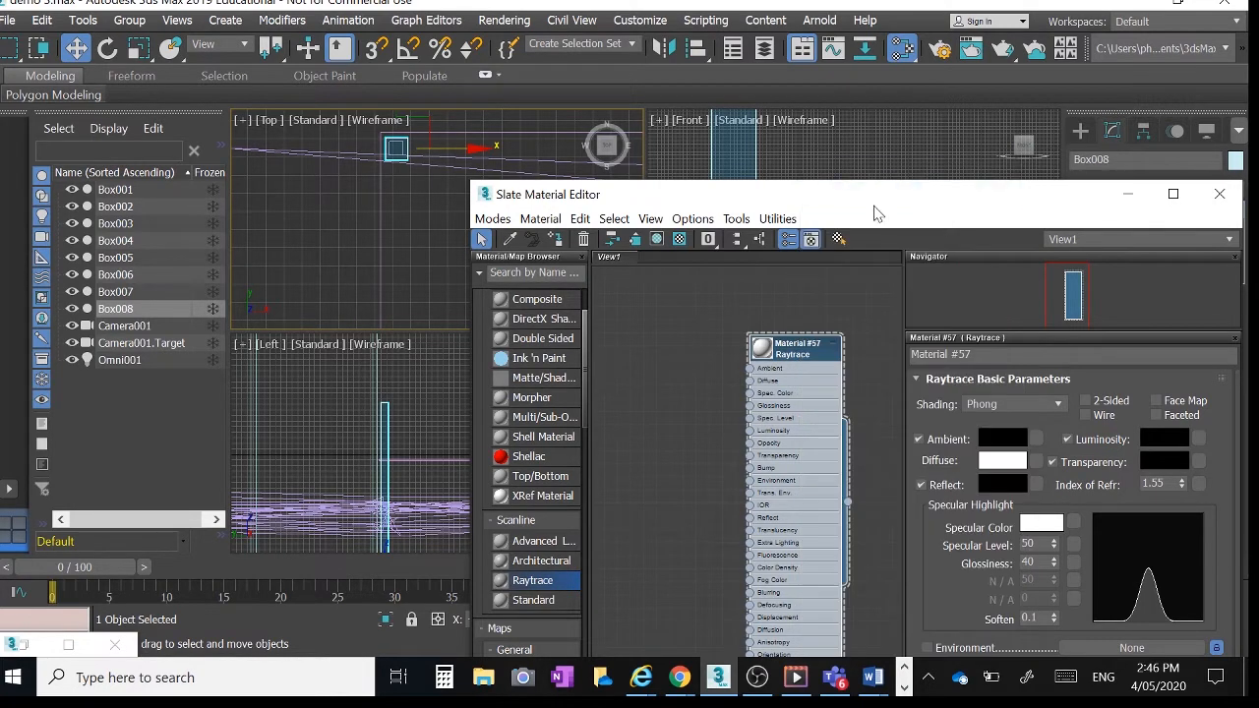
click(1128, 194)
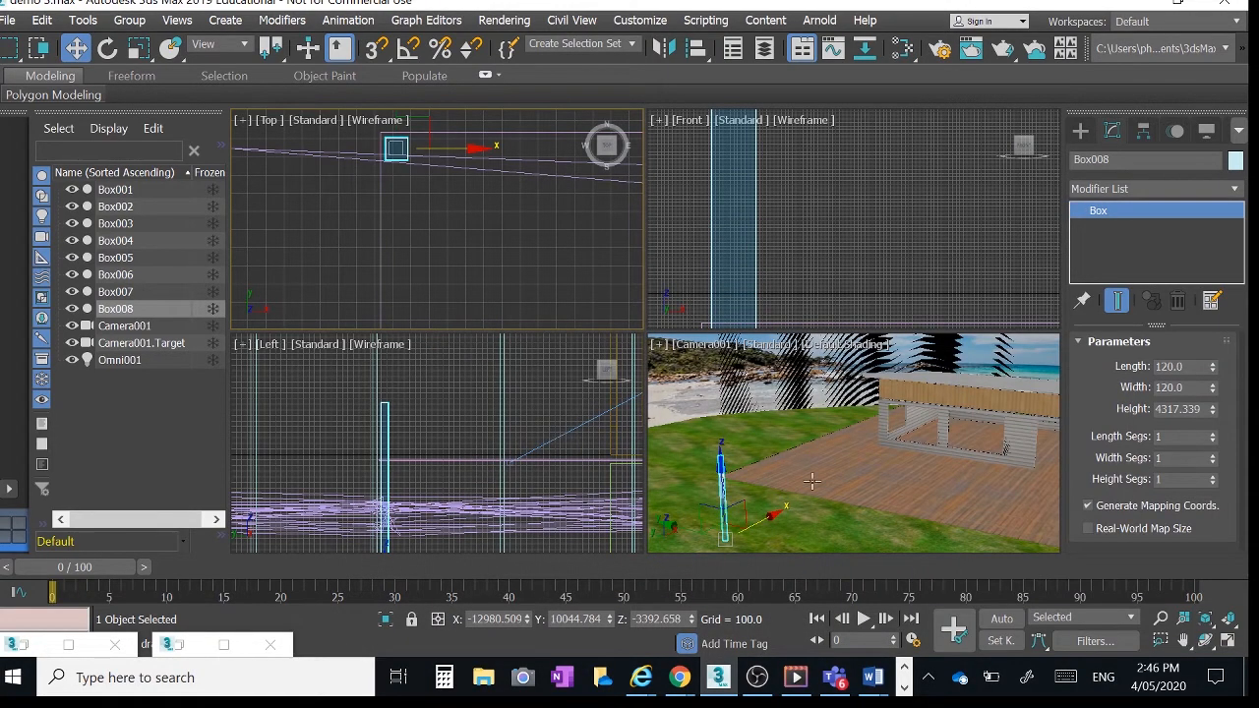
Render the Camera001 view to check the white post, then close the render and restore the four-view layout.
click(696, 414)
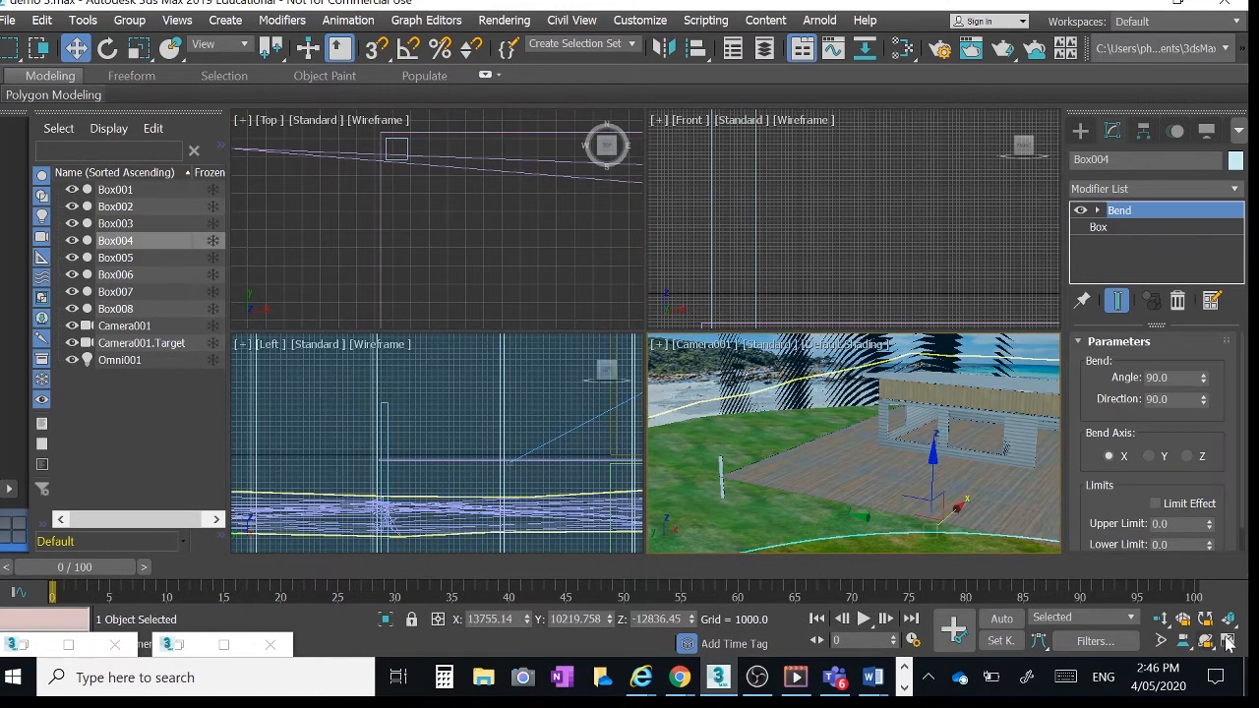
click(1225, 641)
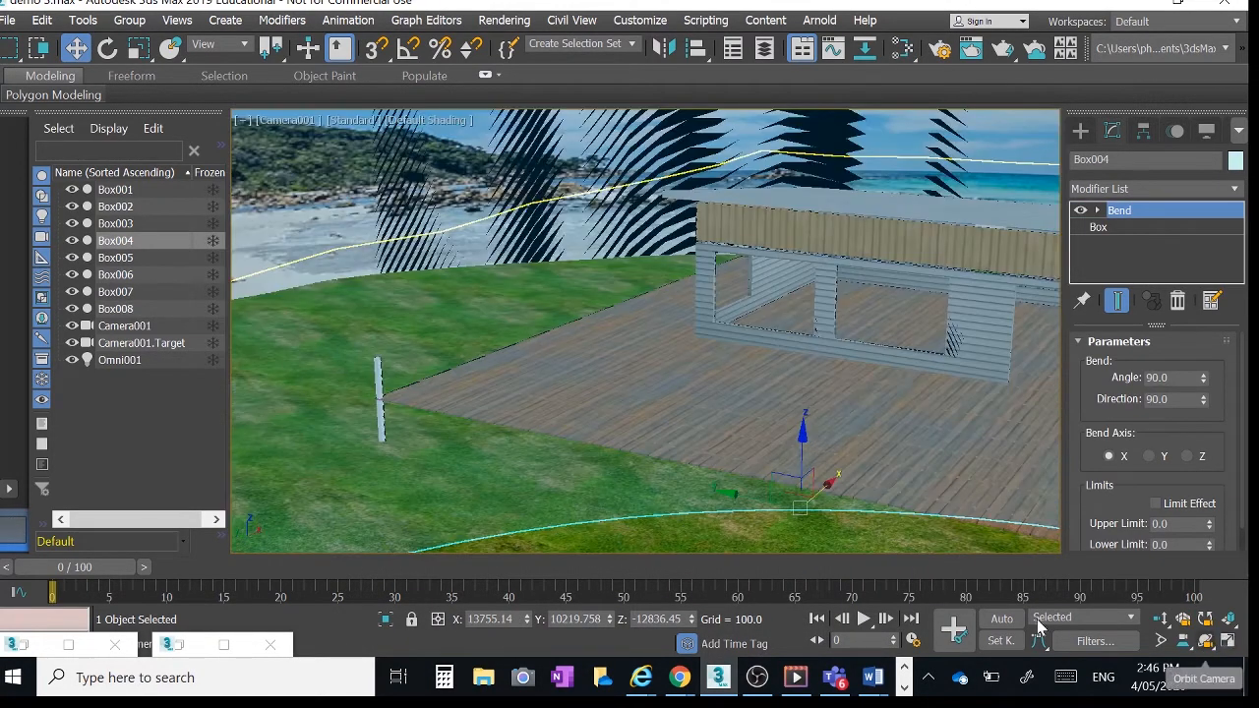
click(378, 375)
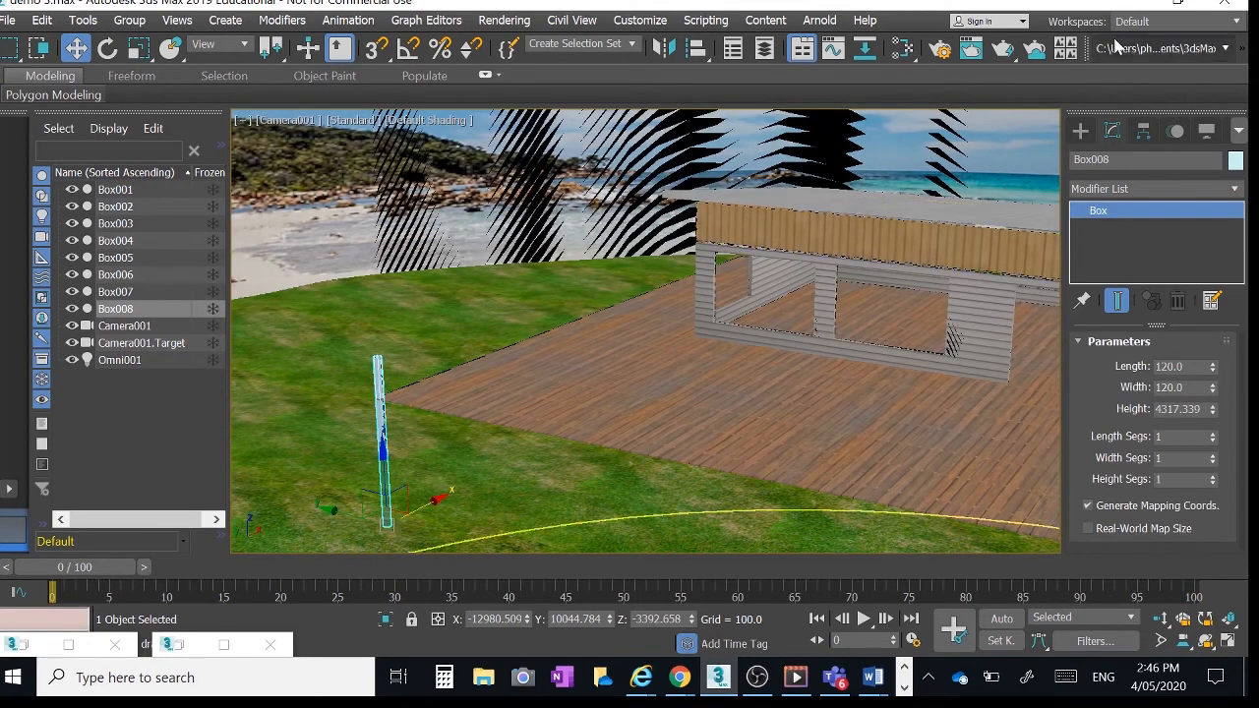
click(1002, 49)
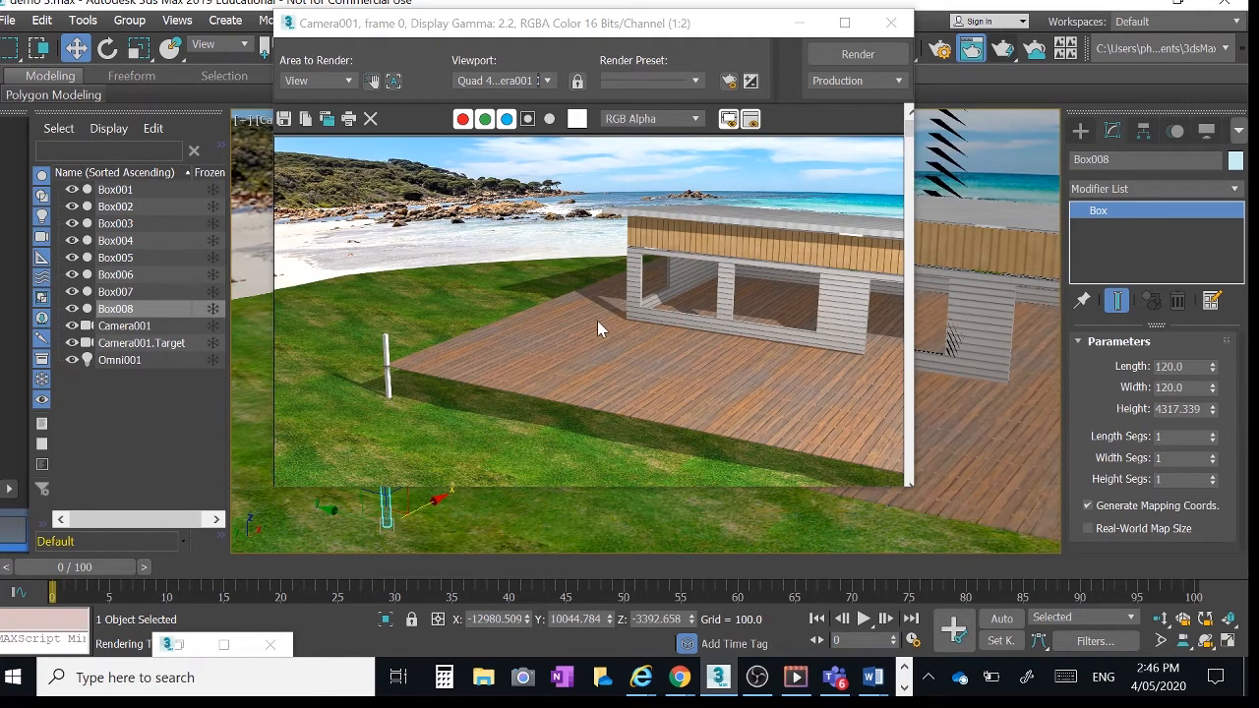
click(890, 25)
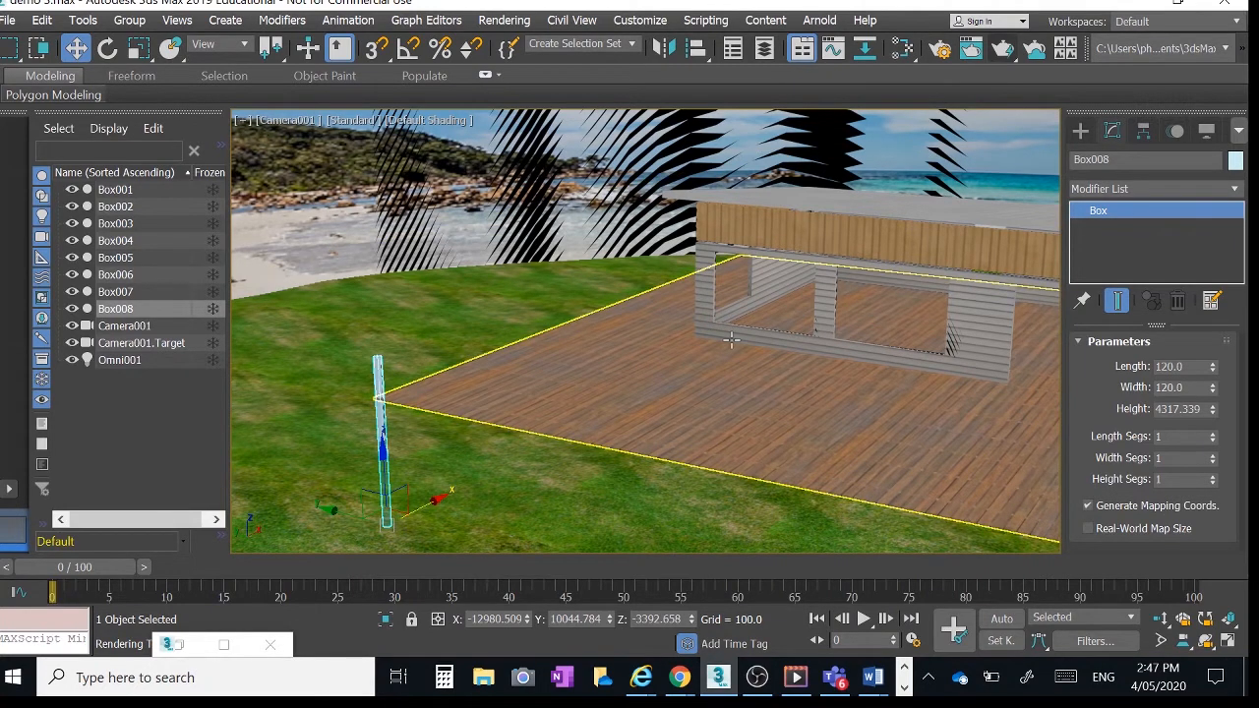
click(1229, 644)
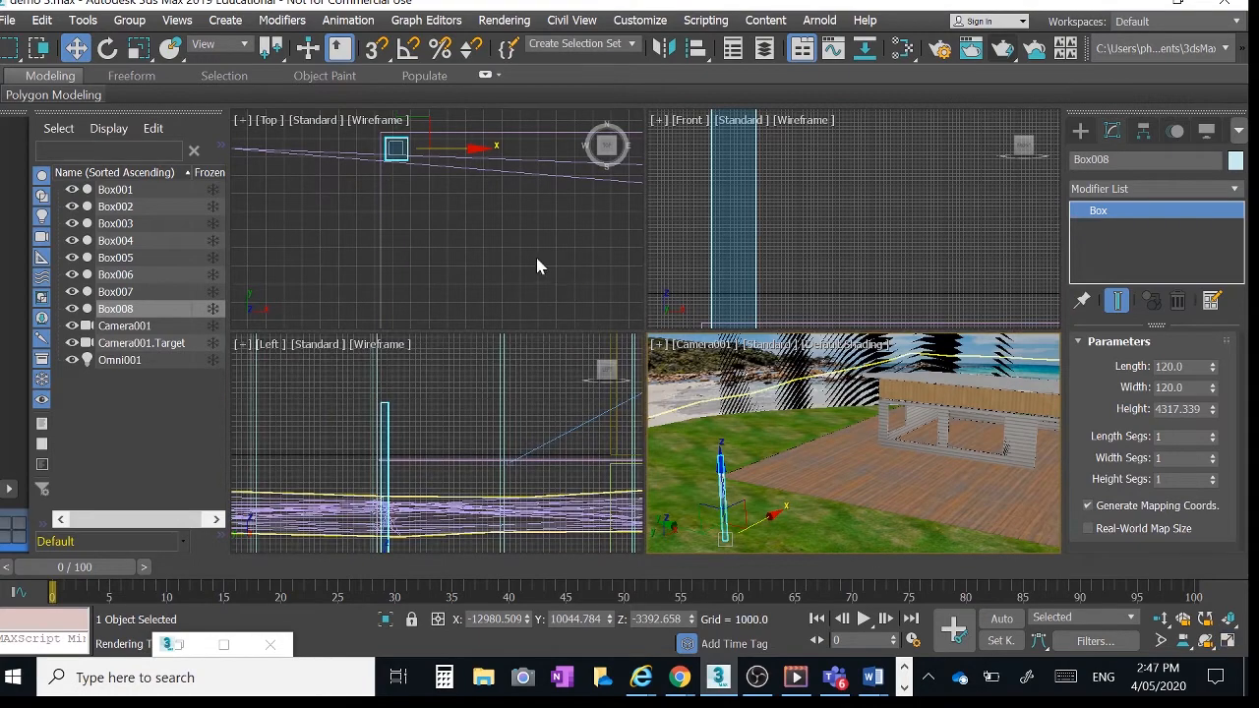
Clear the post selection and examine the top of the end post at close range in the Left view.
middle_drag(466, 208, 399, 205)
scroll(365, 225, up, 2)
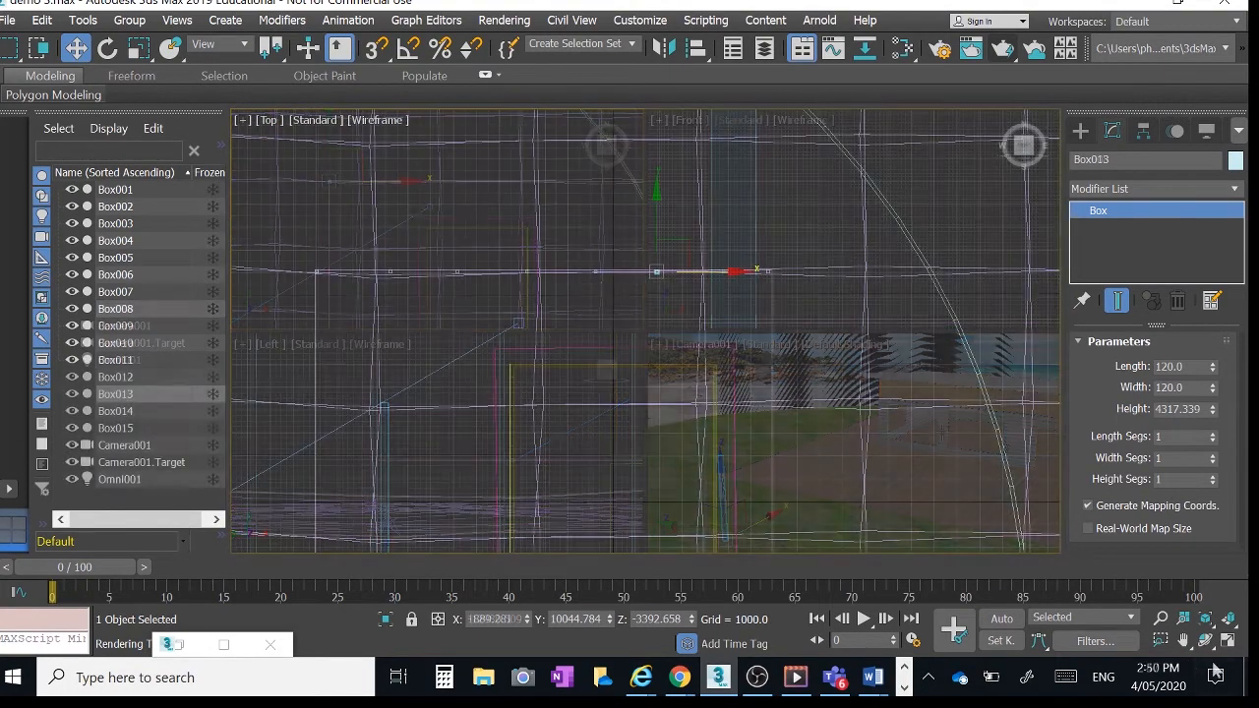
click(1228, 640)
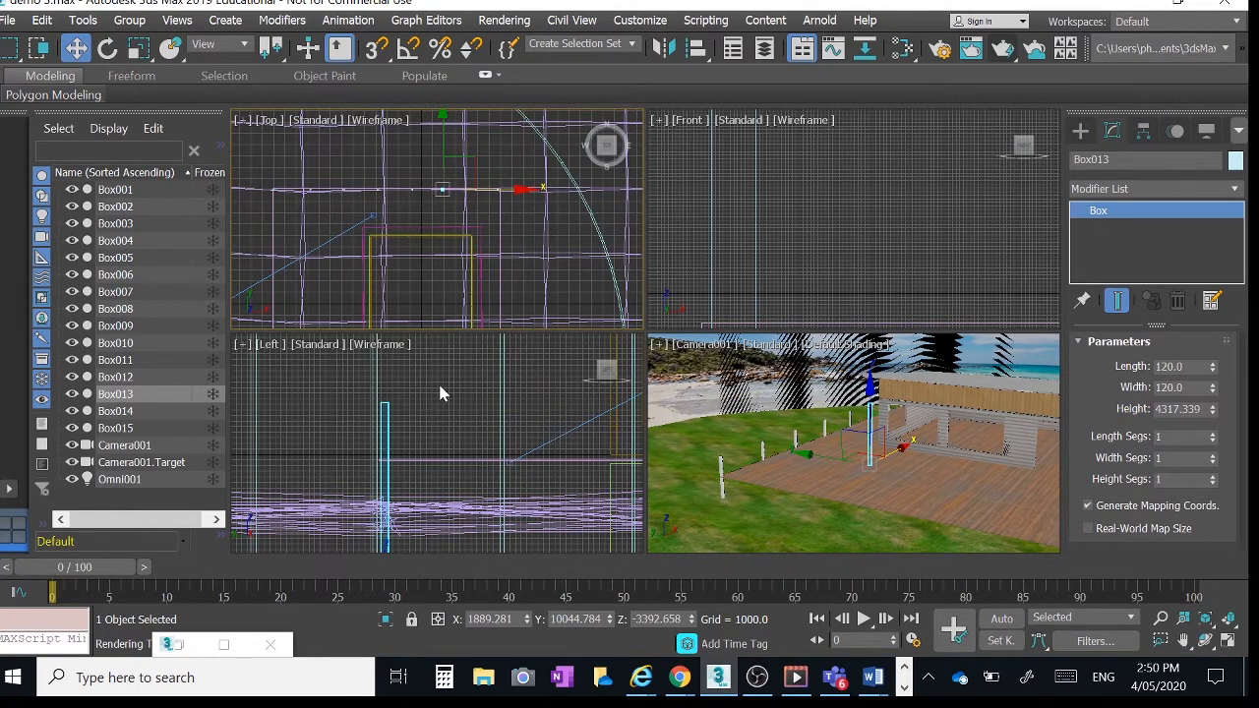
click(327, 417)
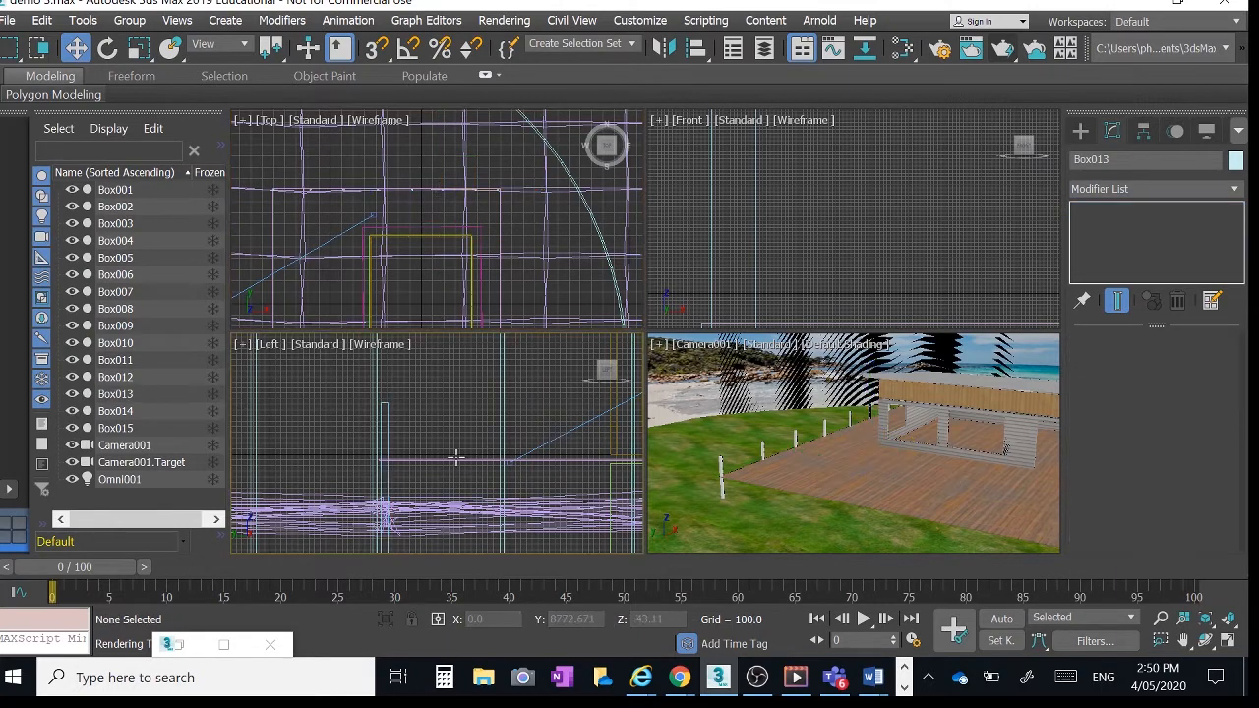
scroll(455, 456, up, 3)
scroll(454, 456, down, 10)
scroll(454, 456, up, 8)
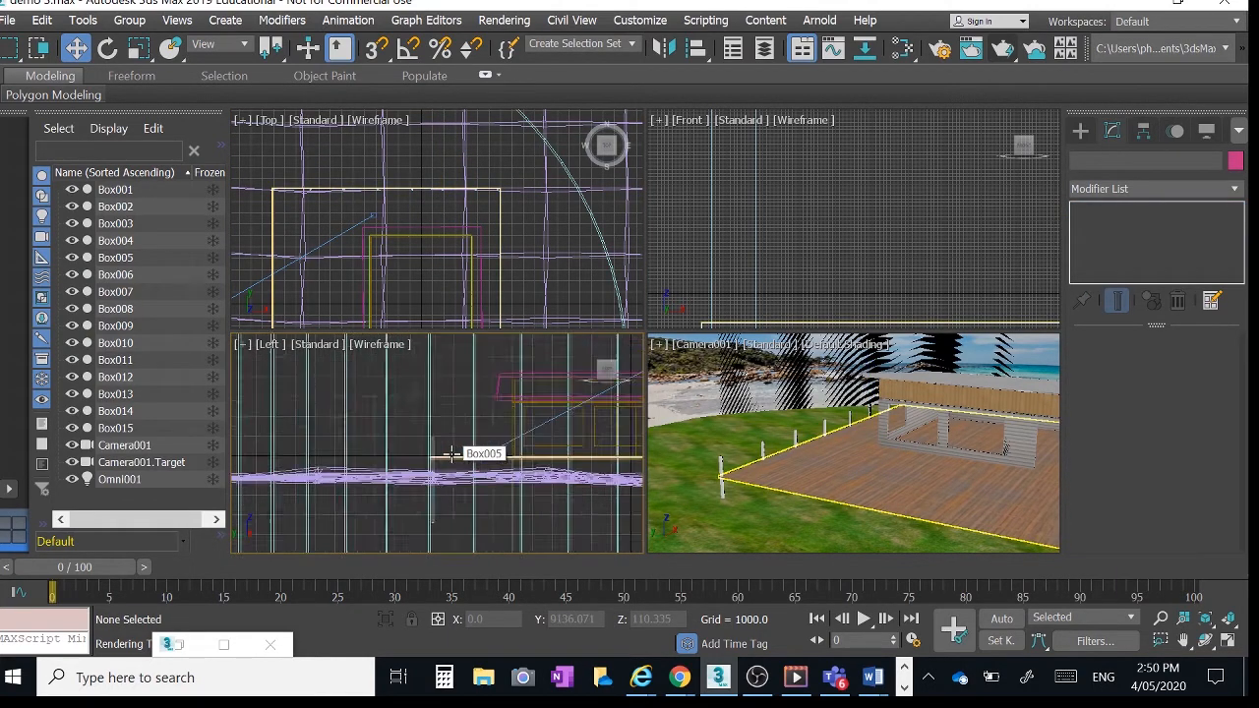
middle_drag(422, 434, 494, 606)
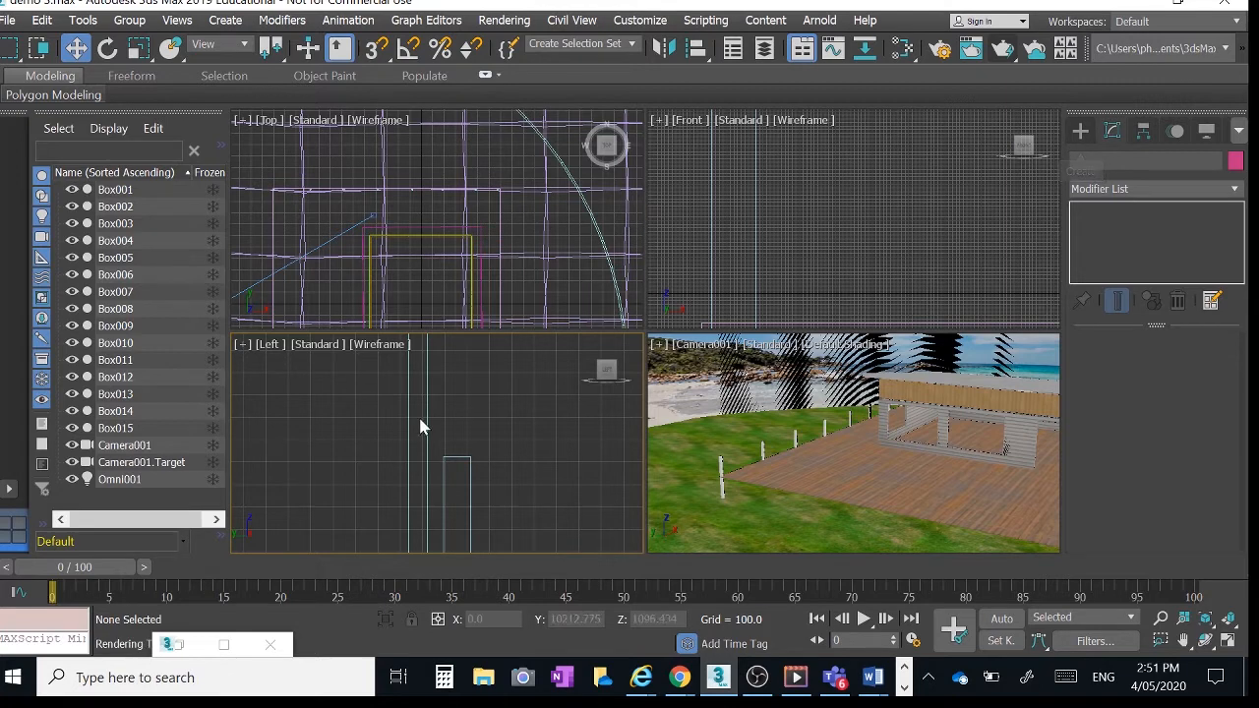
scroll(423, 423, down, 5)
scroll(444, 422, up, 3)
scroll(438, 425, up, 4)
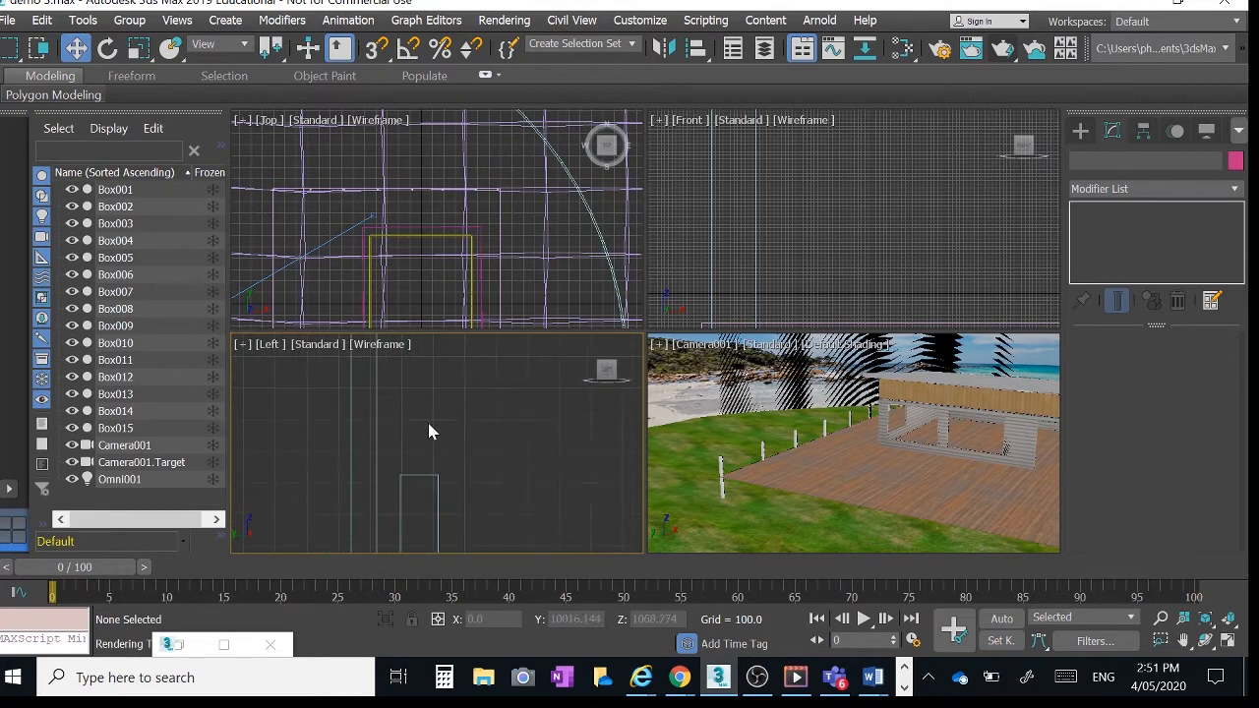
scroll(467, 405, down, 5)
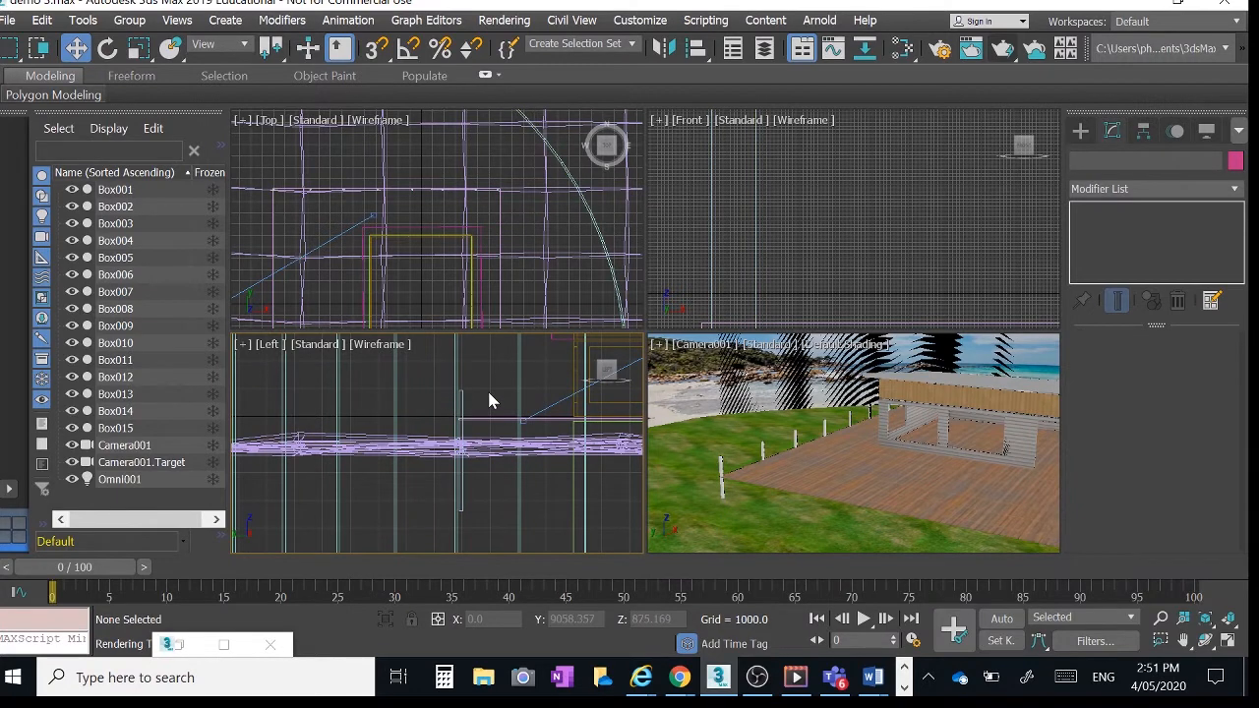
scroll(480, 394, up, 5)
scroll(430, 400, up, 4)
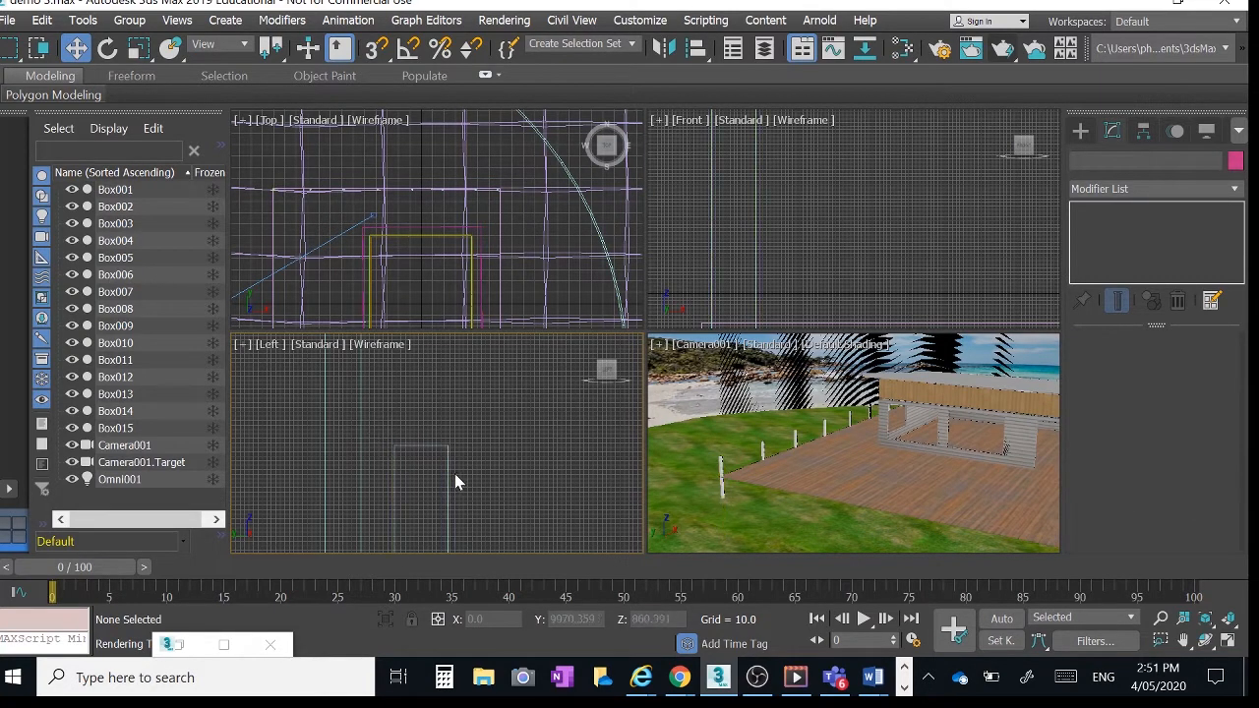
Draw a flat box across the post's top in the Left view, about 56 long, 251 wide and 100 high.
click(1081, 132)
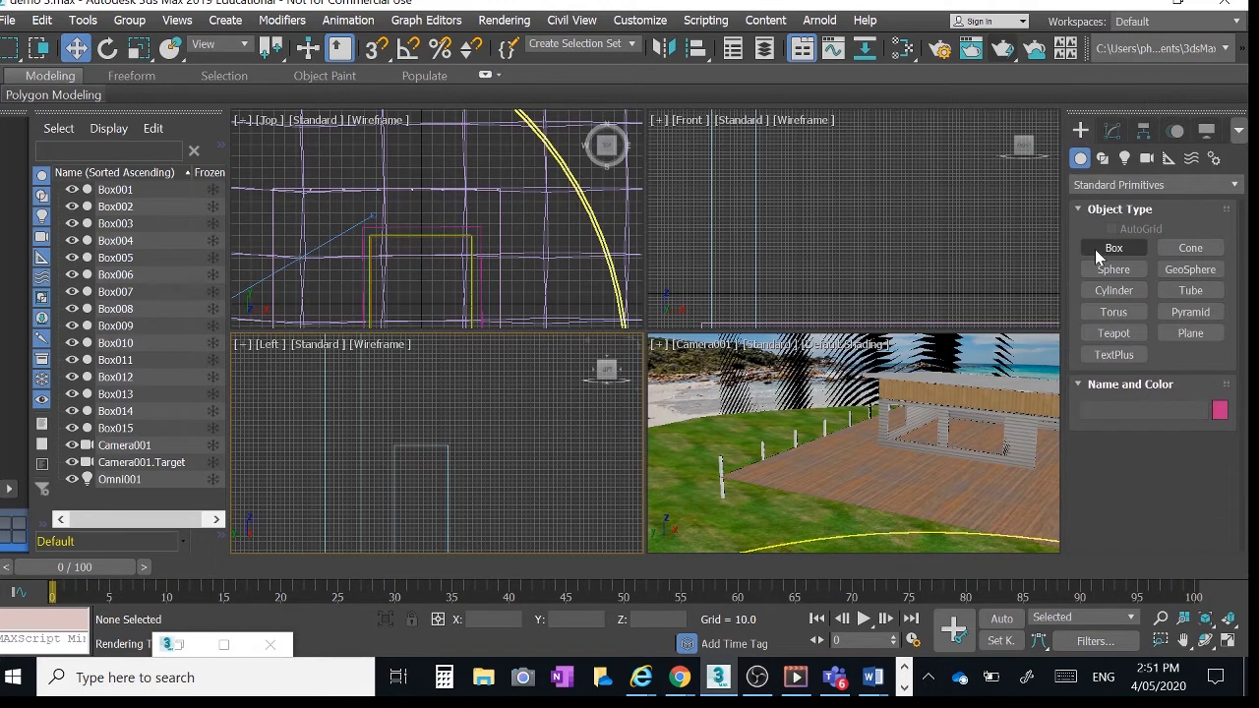
click(1095, 249)
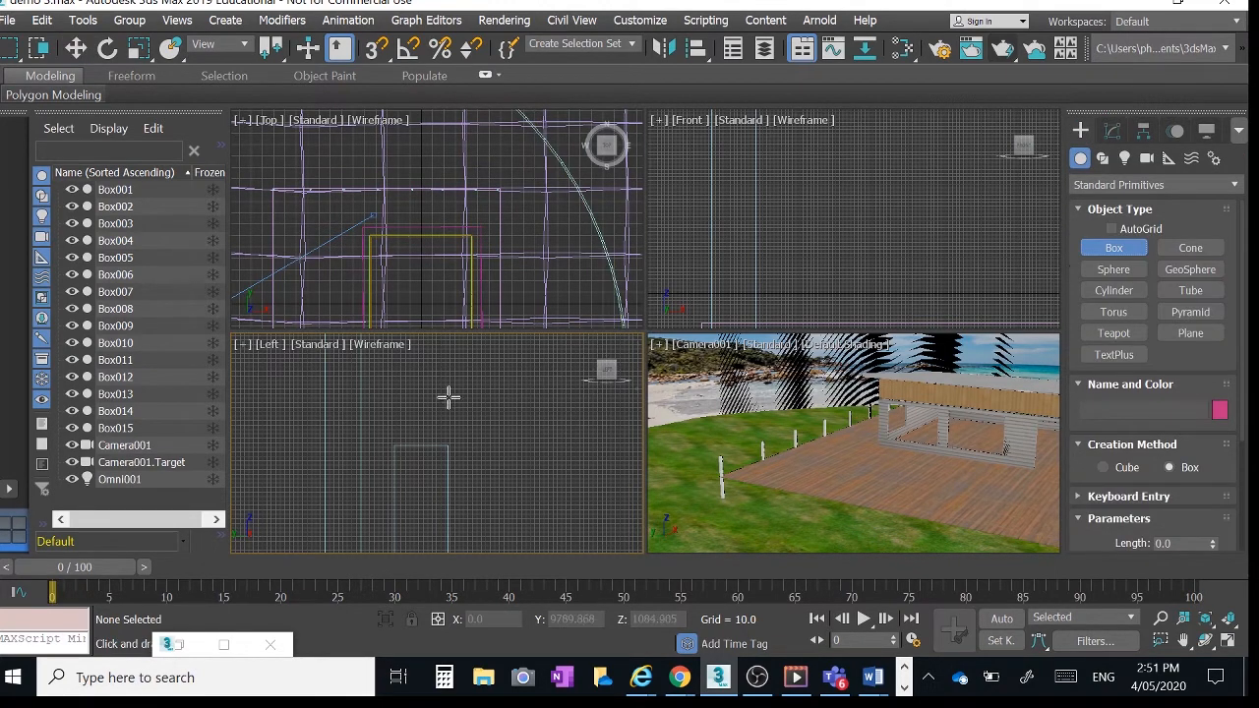
drag(365, 423, 478, 449)
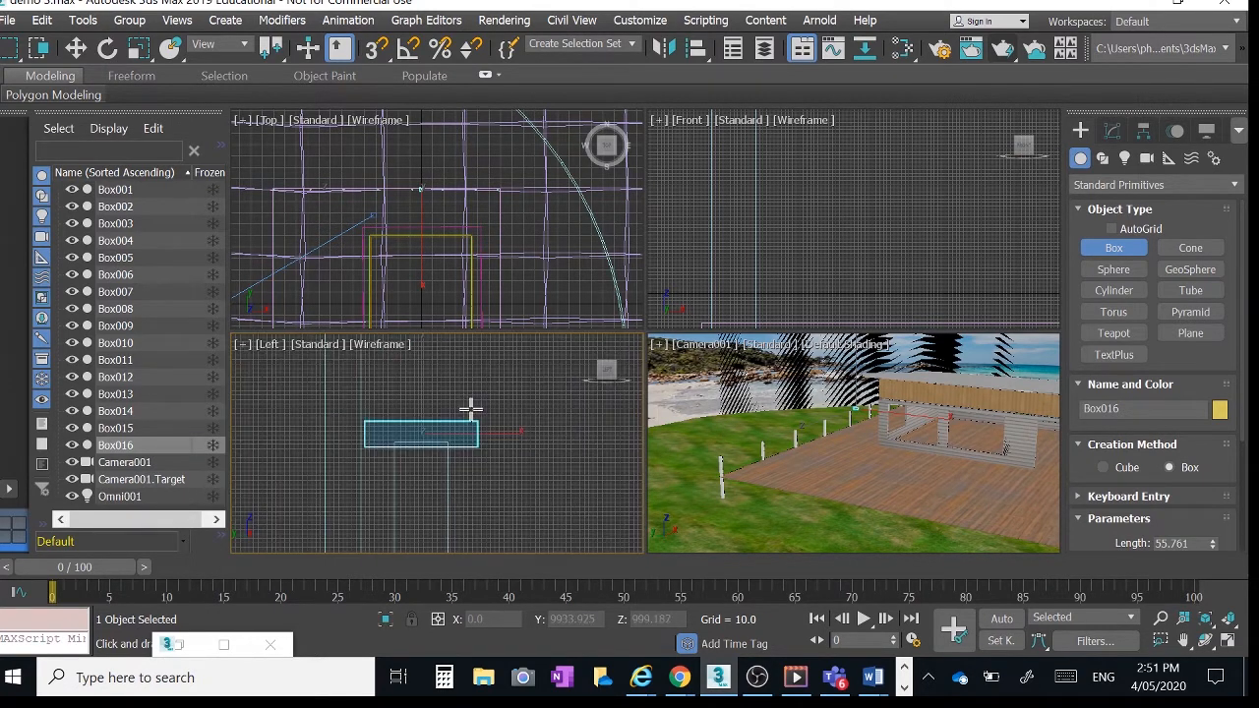
Set the handrail box's length to 50 and width to 240, and centre it over the post at about Y 10042.
scroll(470, 408, up, 1)
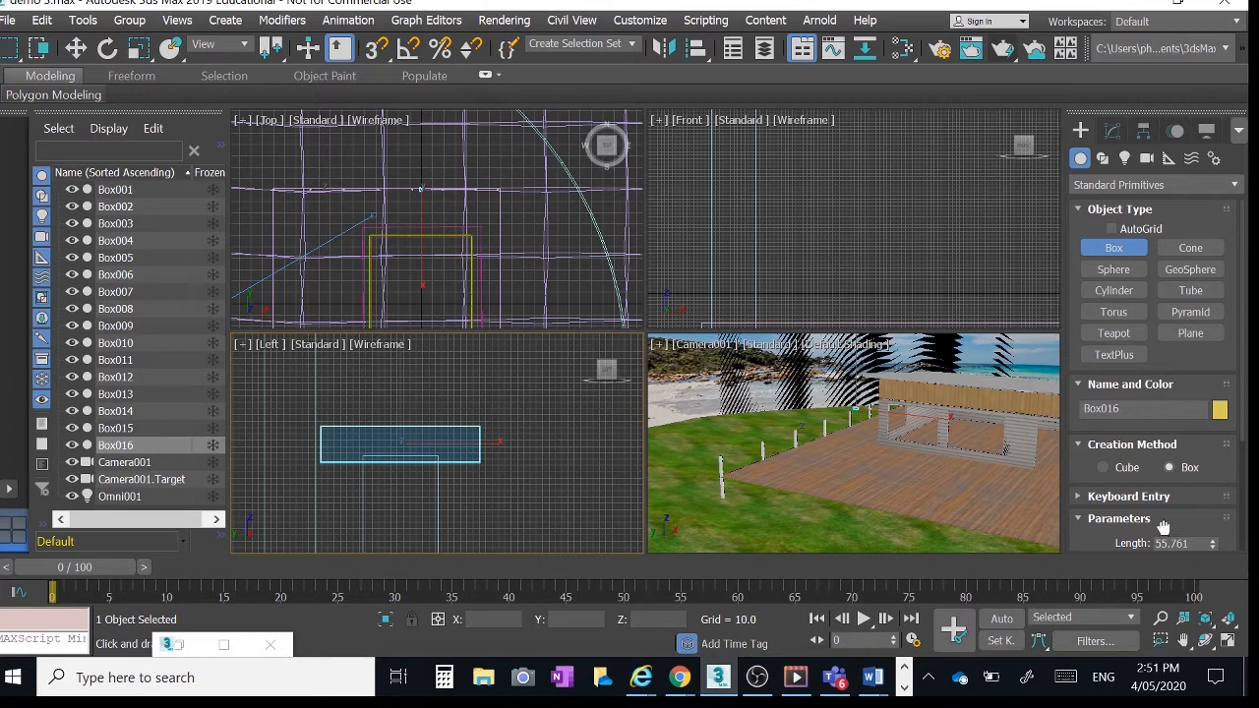
drag(1164, 528, 1148, 392)
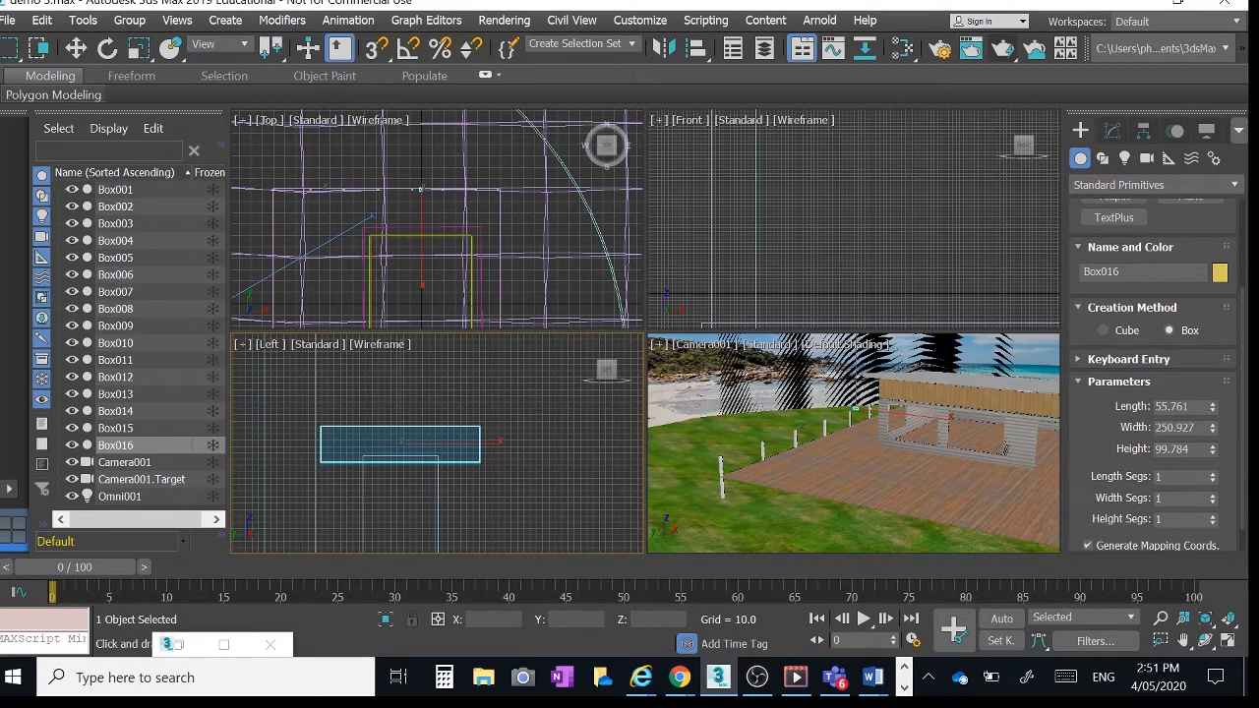
drag(1191, 407, 1184, 406)
text(50)
key(Tab)
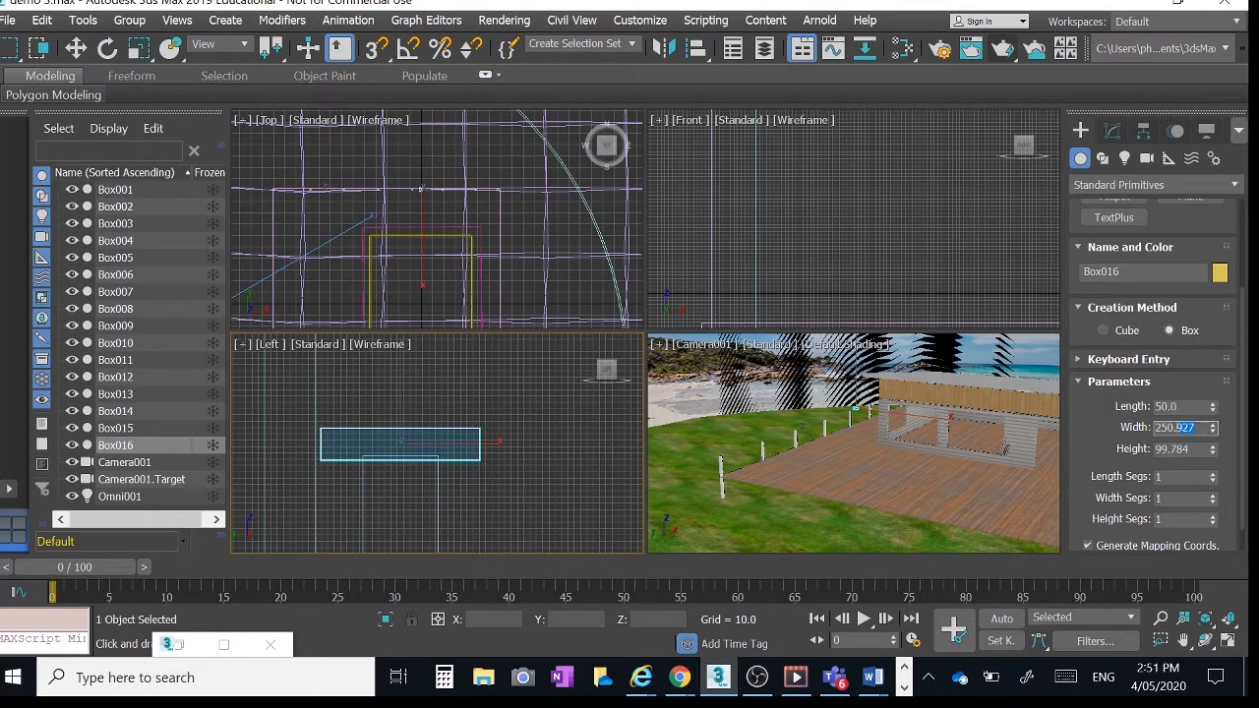
text(240)
key(Return)
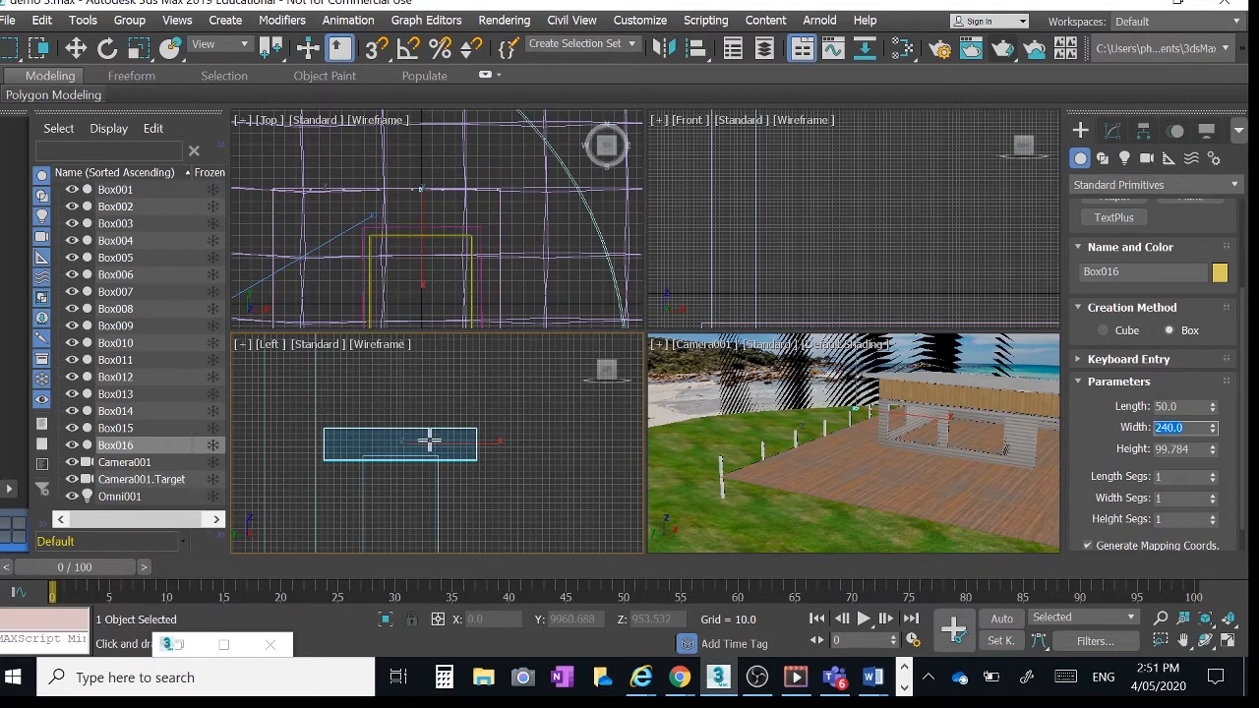
click(77, 47)
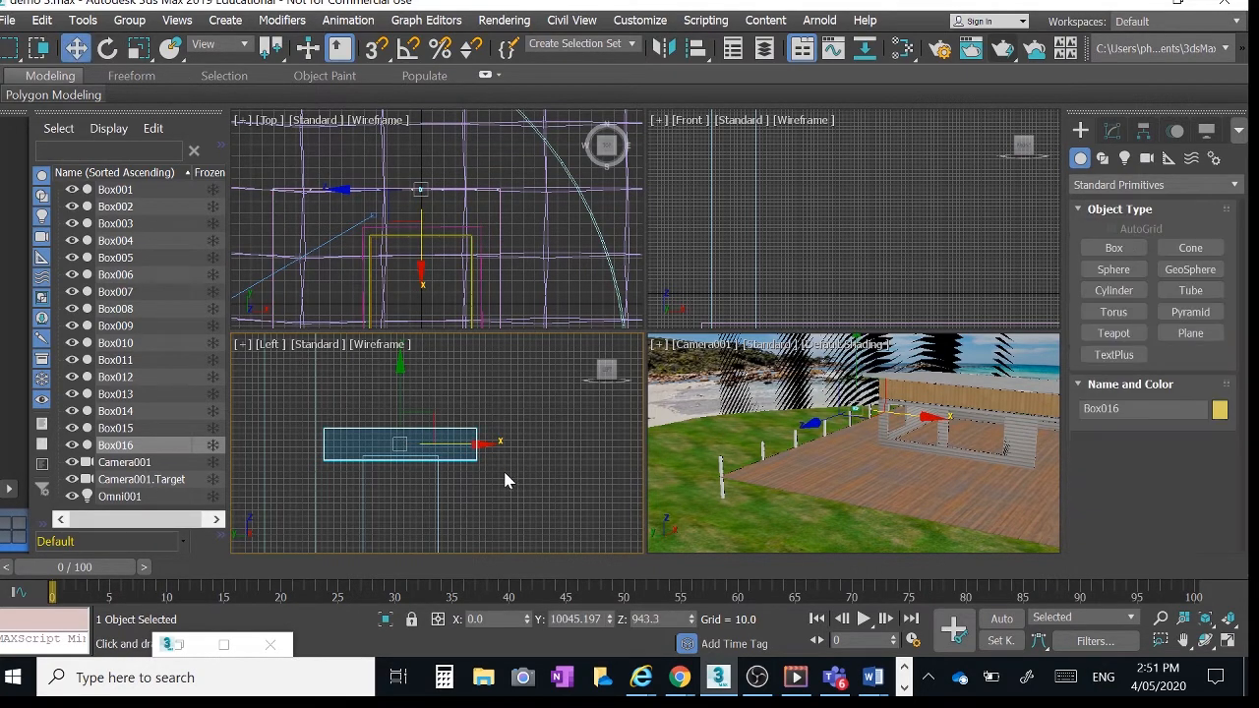
drag(443, 444, 448, 443)
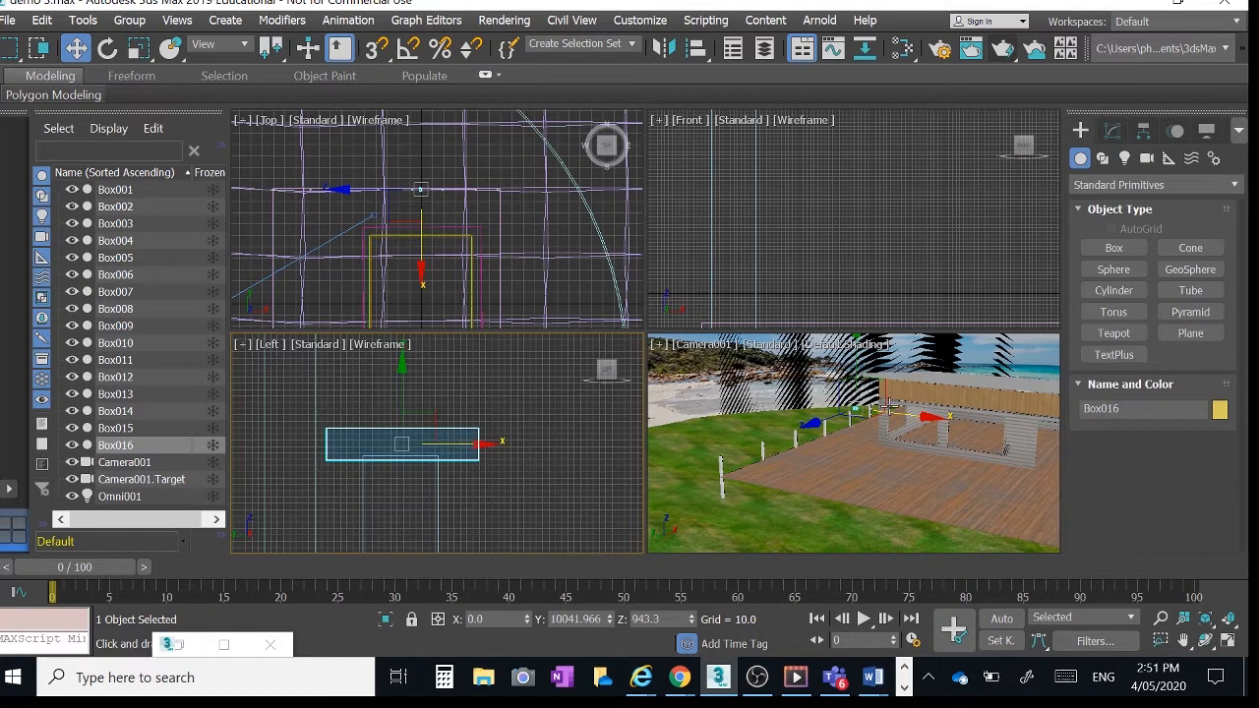
Set the handrail box's height to 20000 so it extends as a long rail.
click(1112, 129)
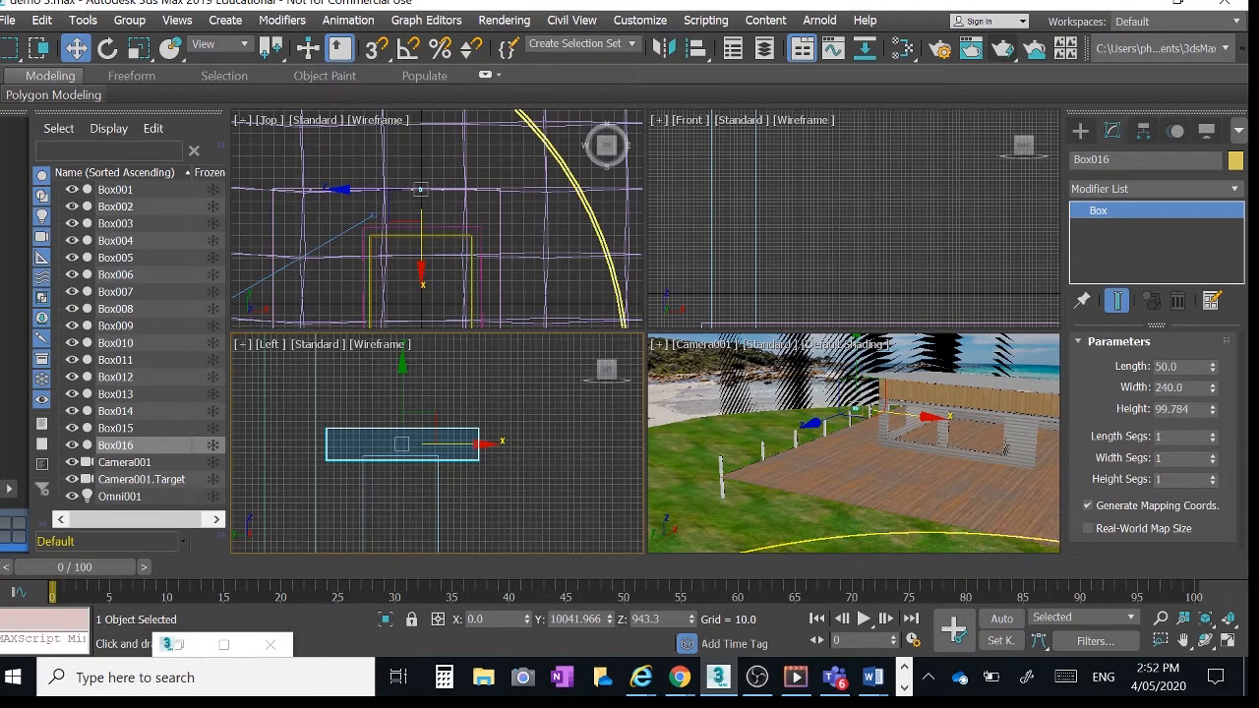
click(1190, 408)
text(20000)
key(Return)
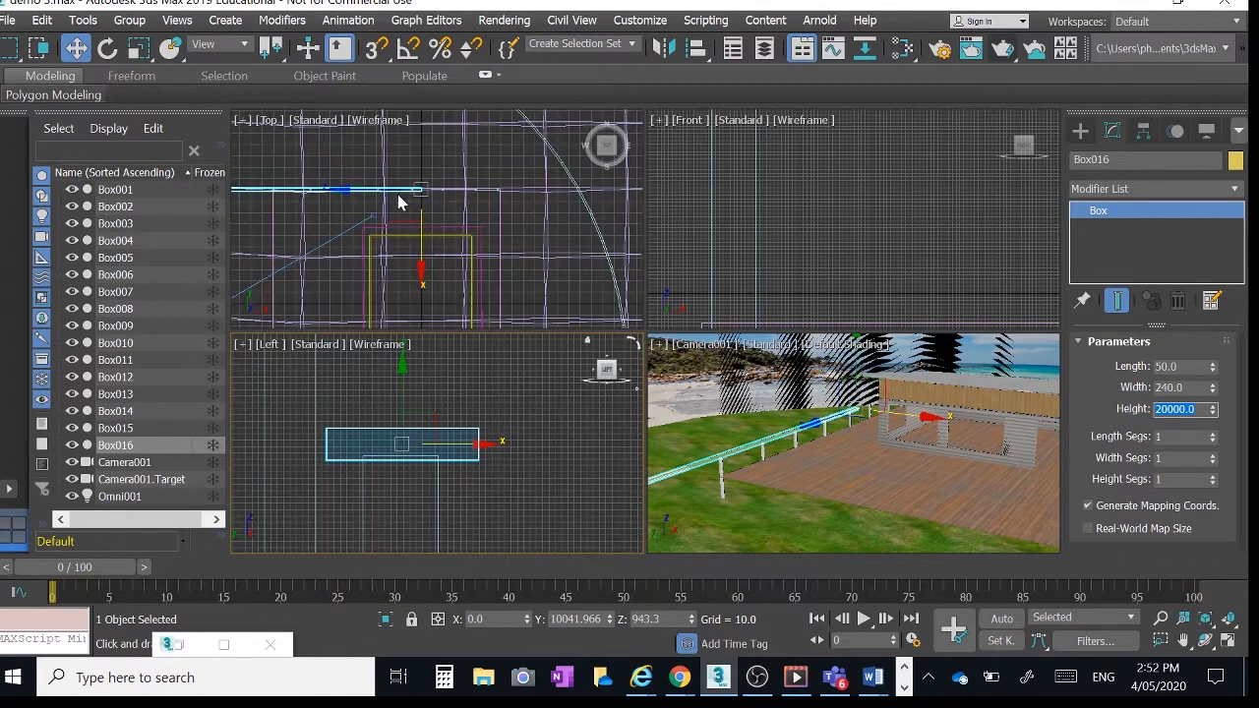
Move the handrail along X in the Top view to about X 6990, aligning its ends with the deck's edges.
drag(393, 187, 560, 217)
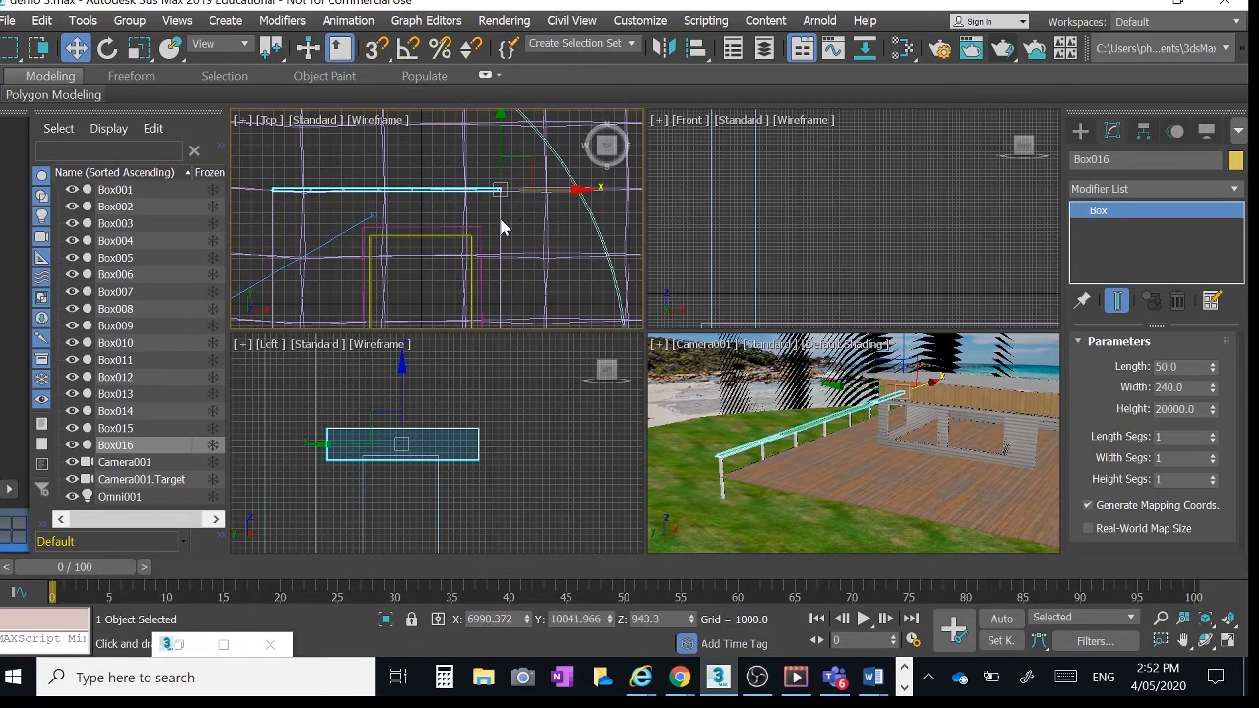
scroll(484, 220, up, 3)
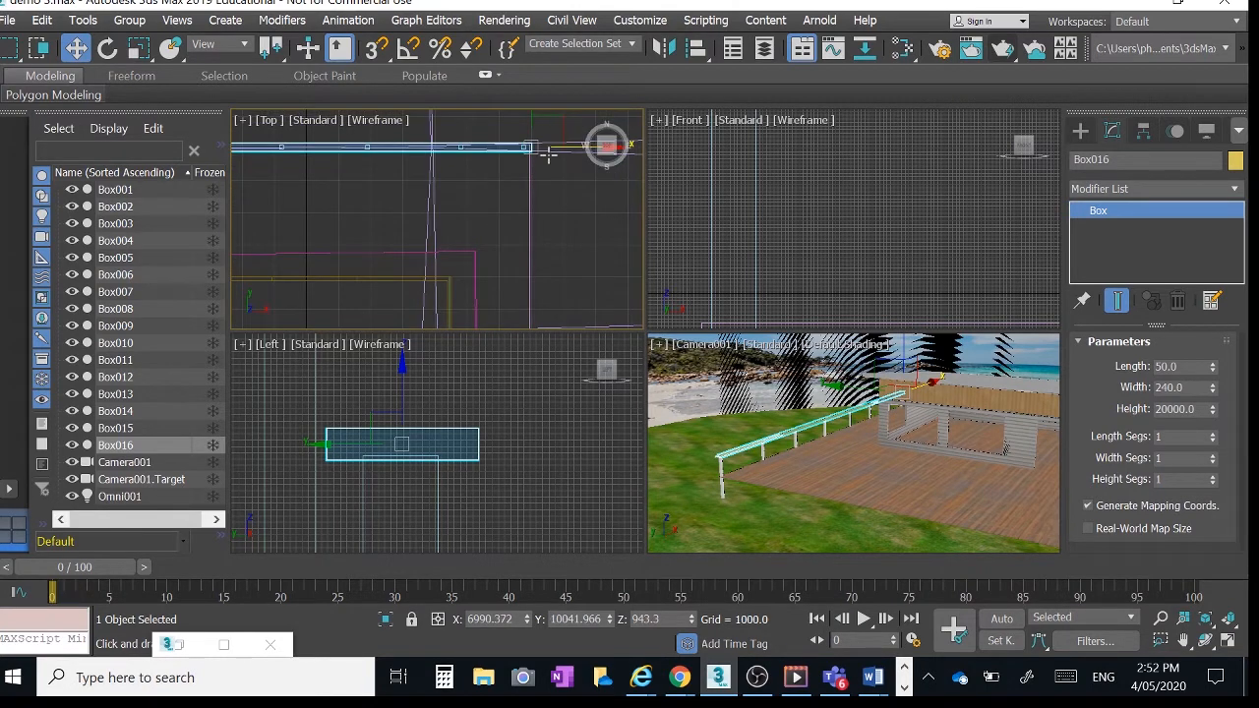
middle_drag(548, 154, 531, 216)
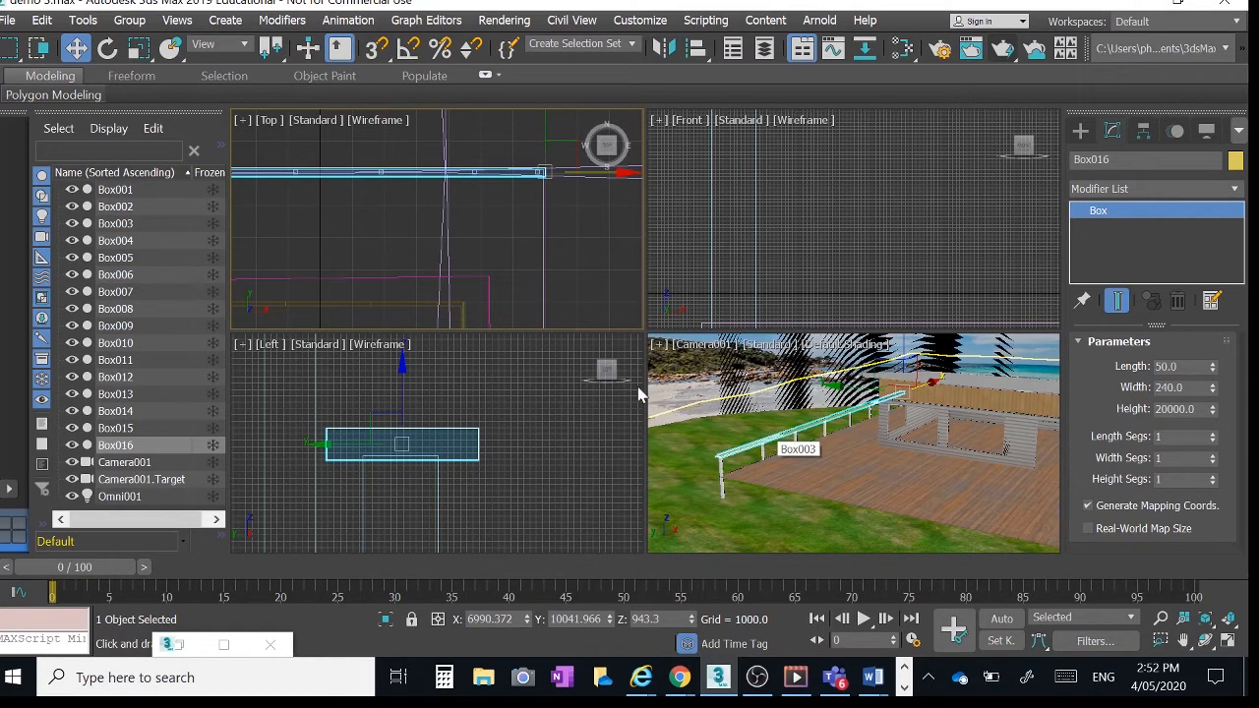
Enlarge the Camera001 view to inspect the handrail on the posts along the deck.
click(1227, 641)
click(1223, 638)
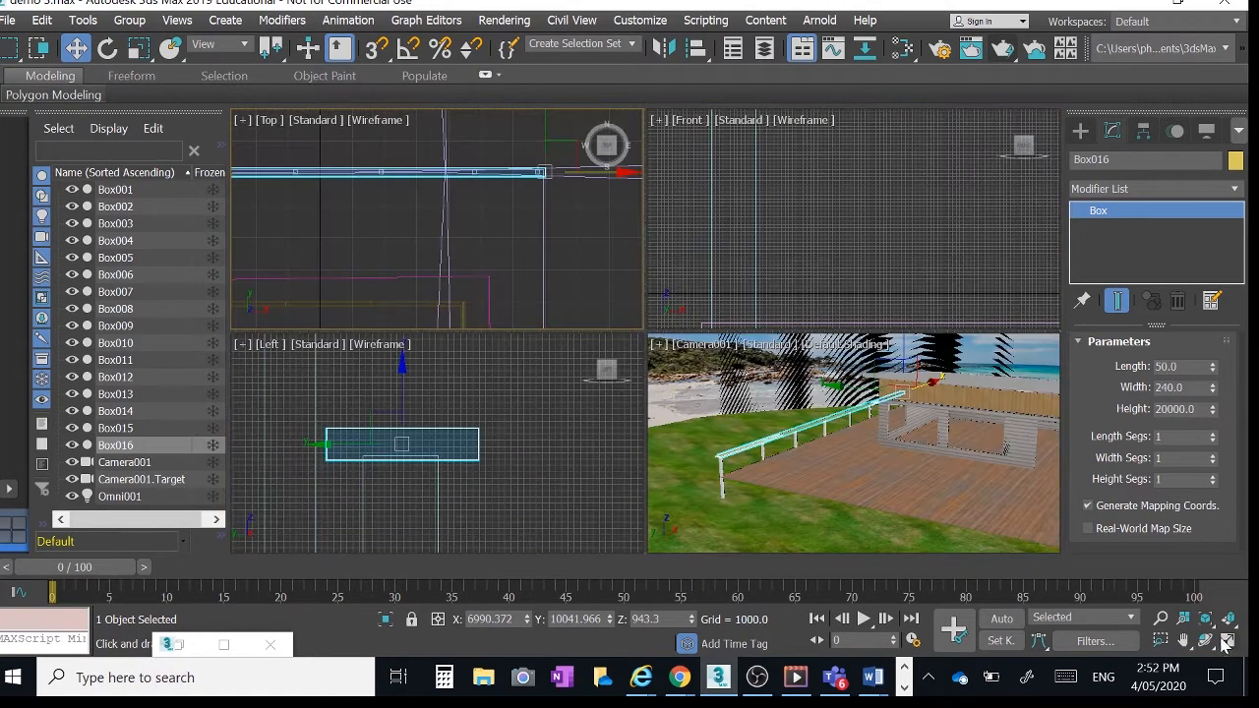
click(846, 490)
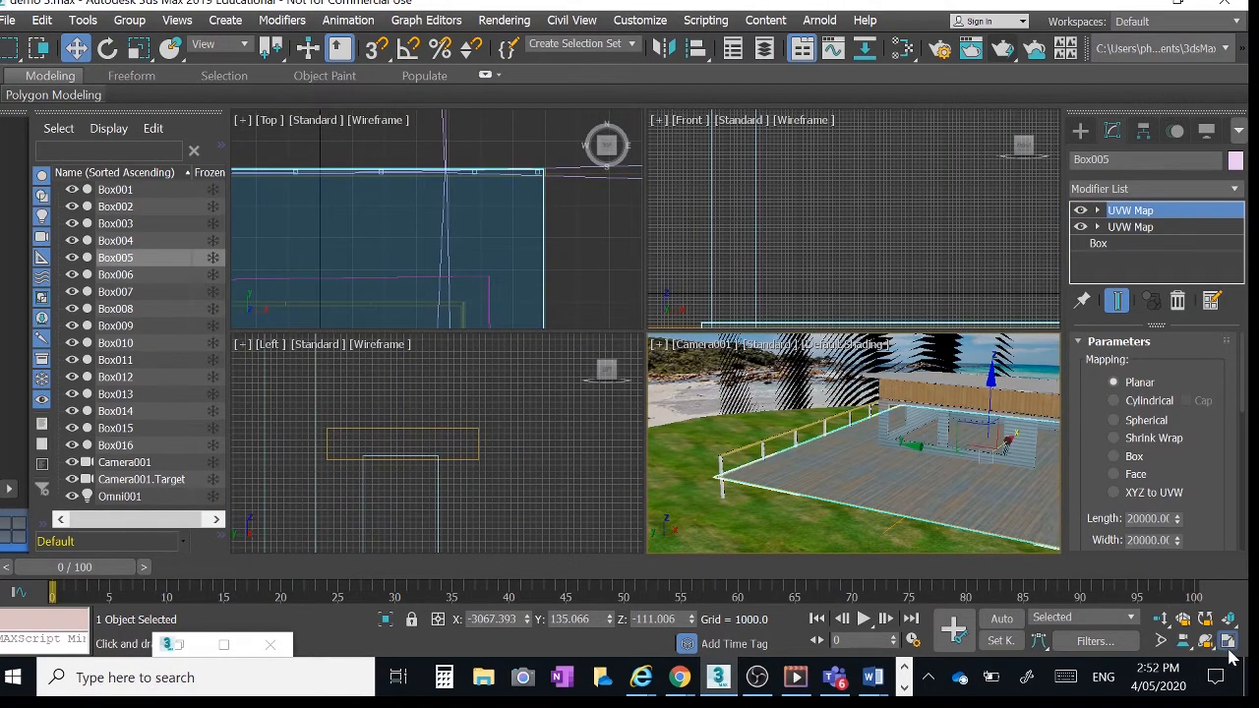
click(1226, 642)
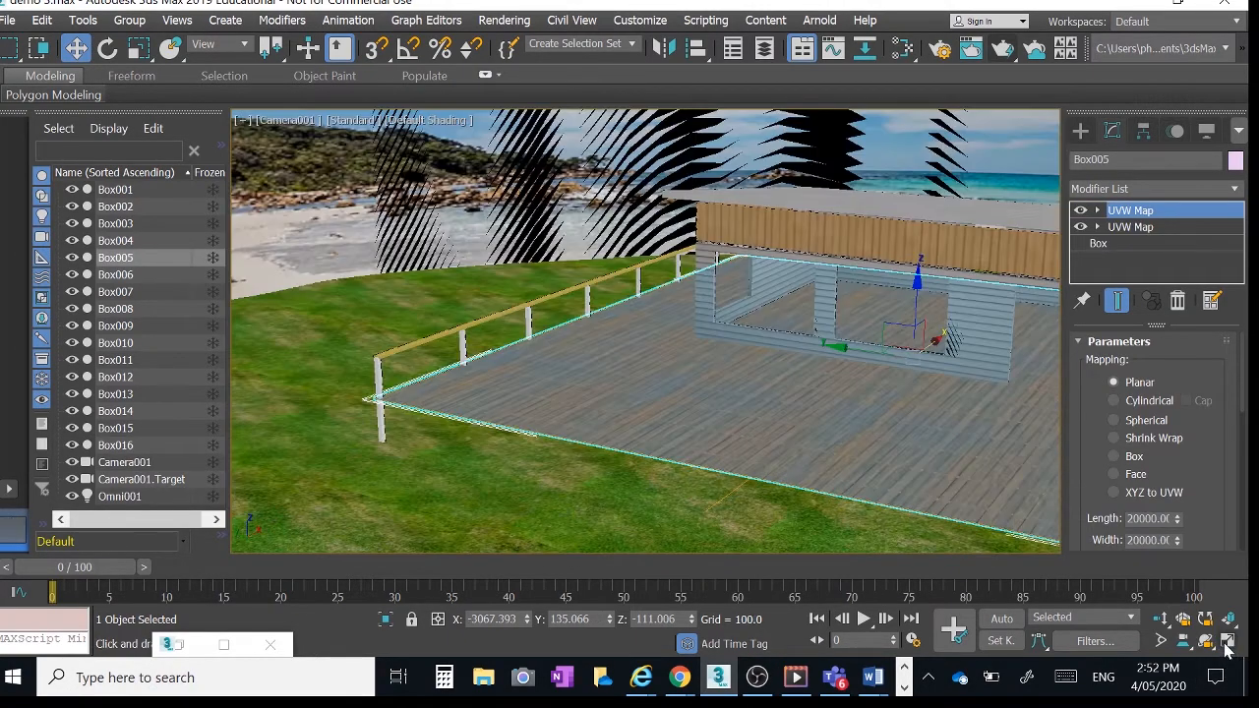
Assign the existing white Raytrace material, Material #57, to the handrail box along the deck edge.
click(474, 322)
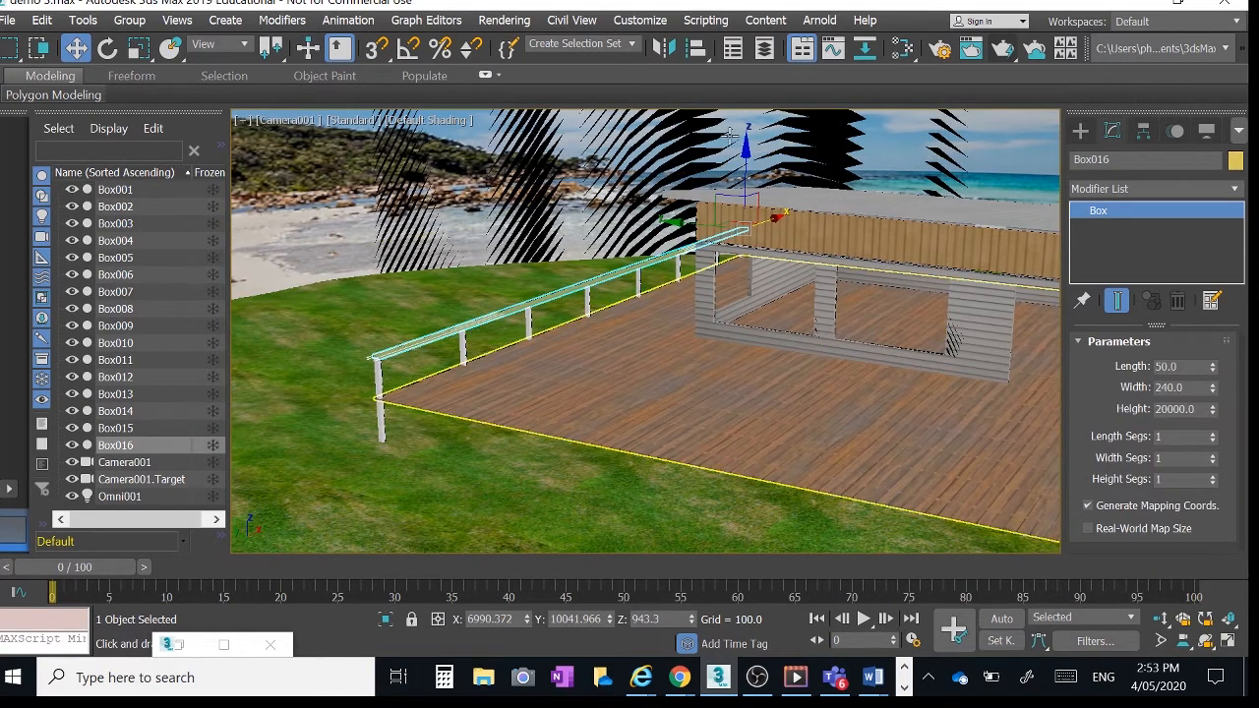
click(902, 48)
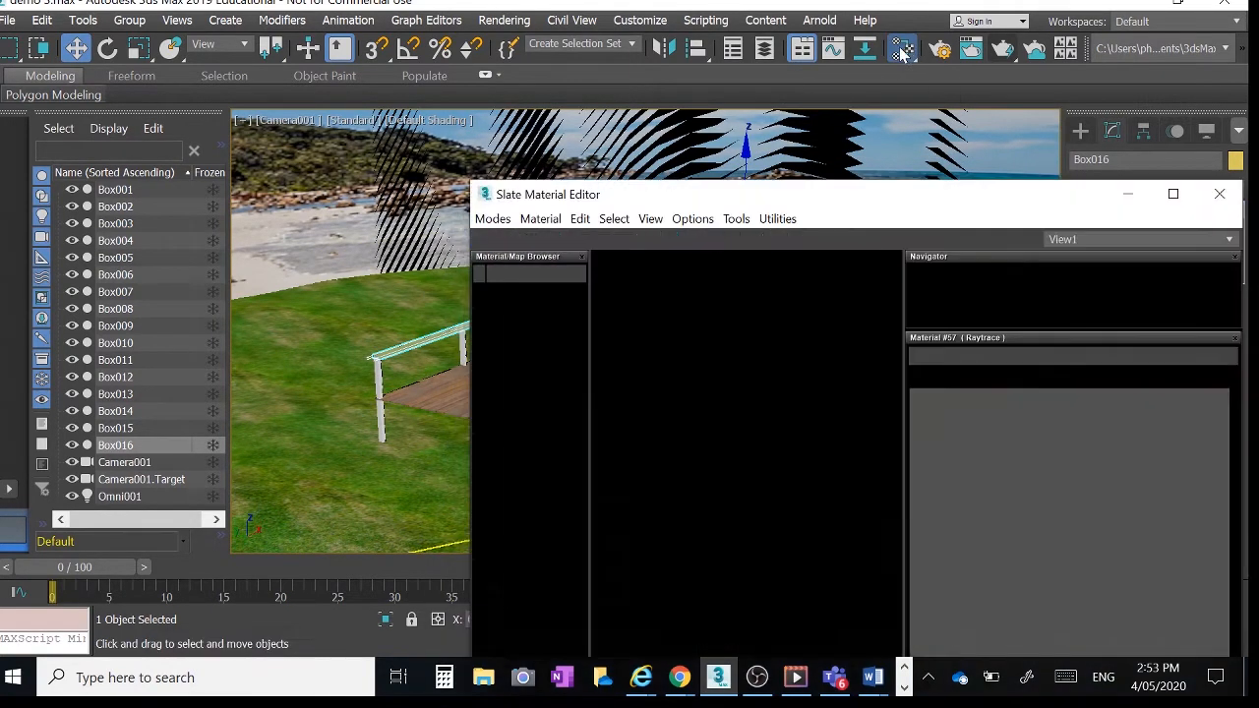
drag(532, 581, 746, 327)
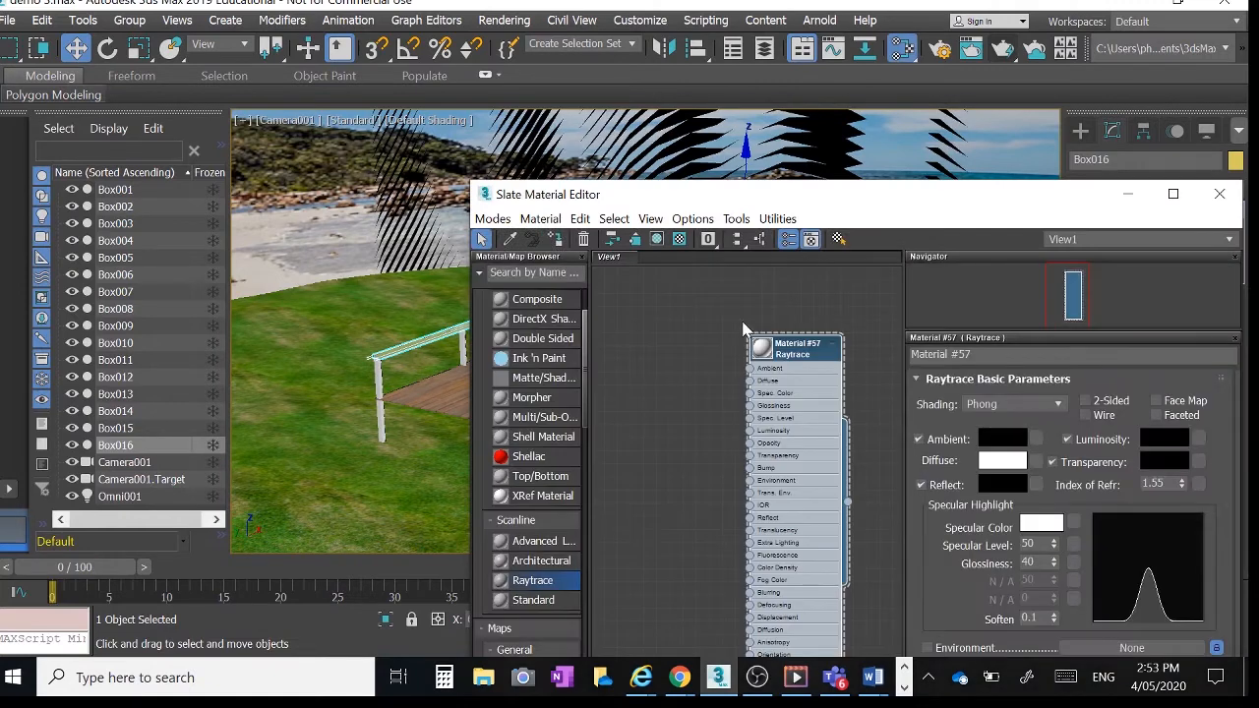
right_click(802, 360)
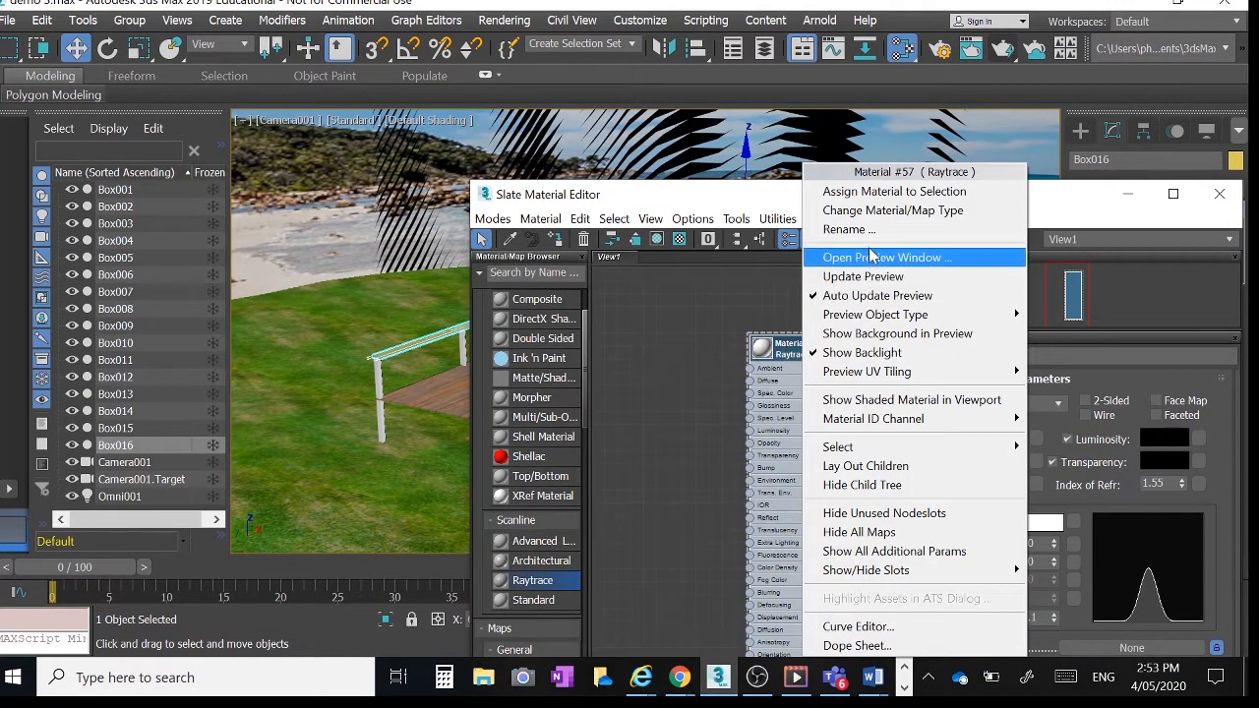
click(883, 193)
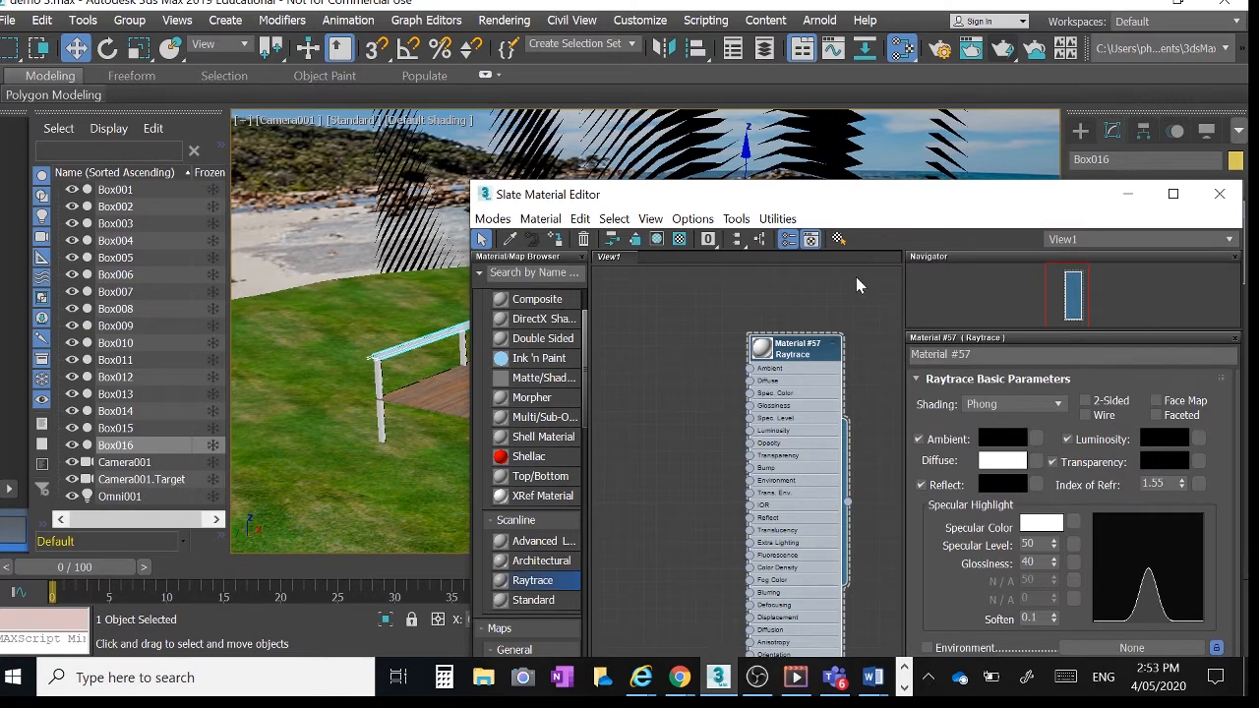
click(1174, 196)
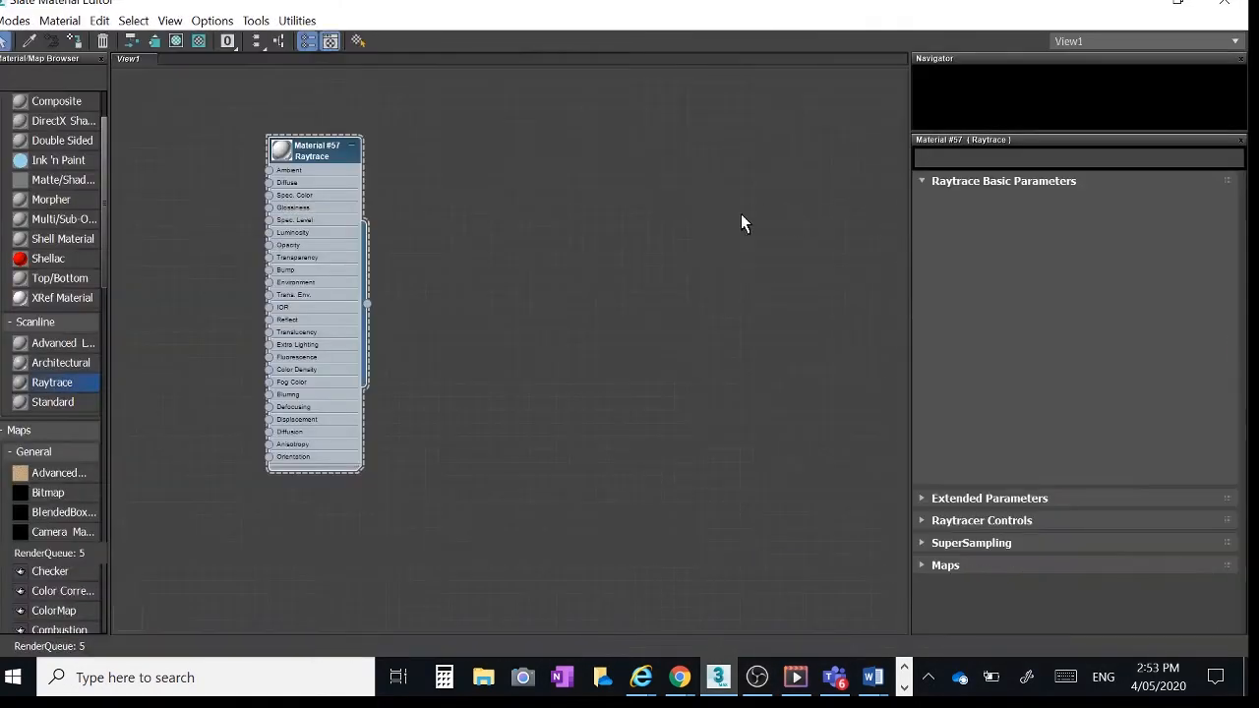
click(1136, 5)
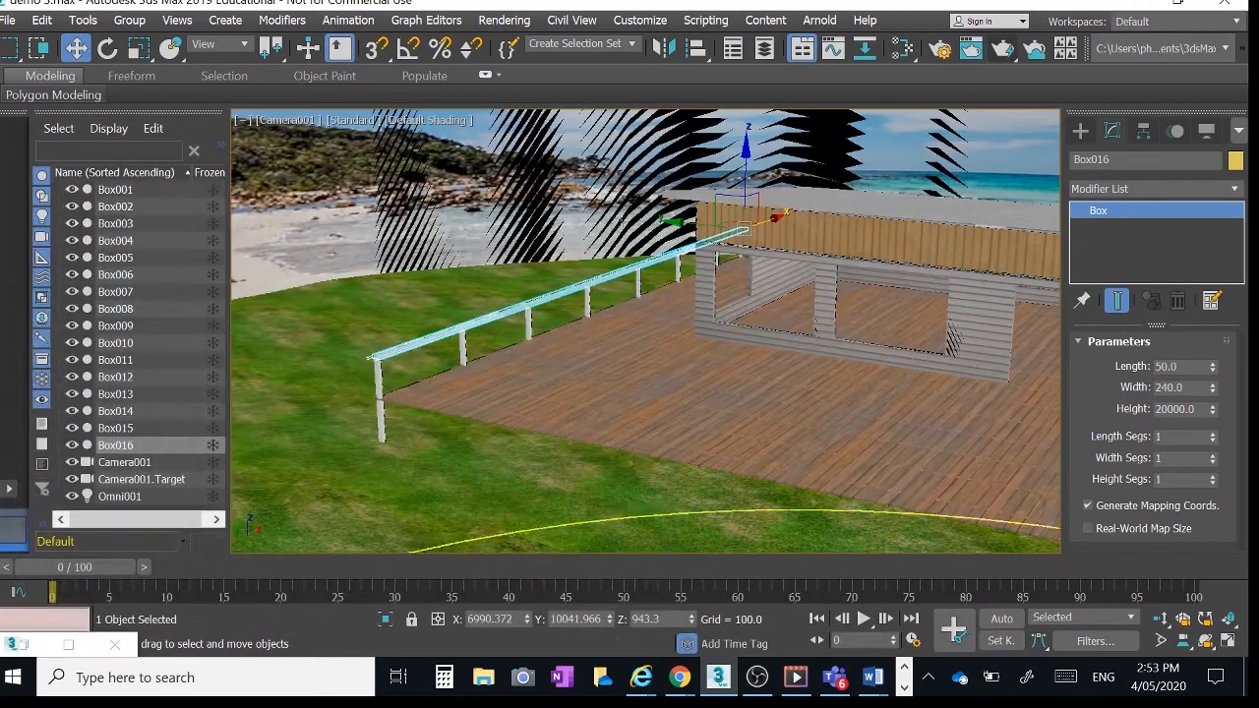
Render the Camera001 view and enlarge the render window to inspect the handrail and posts.
click(1004, 49)
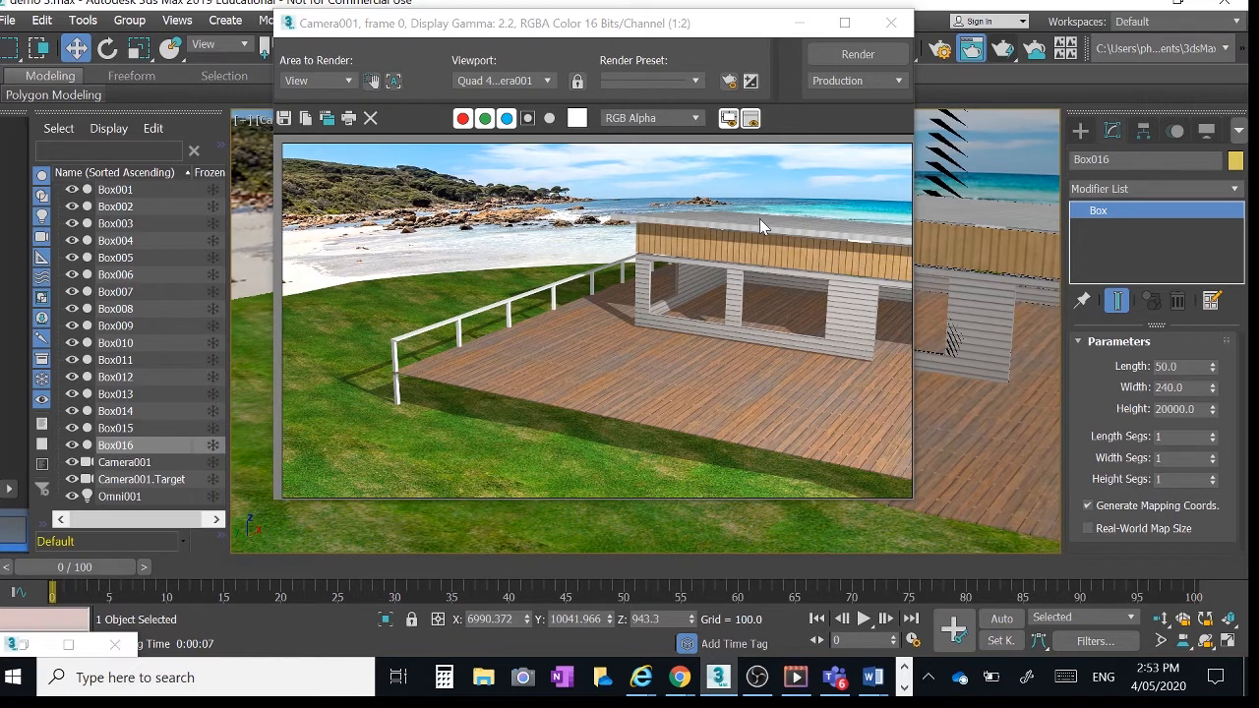
click(843, 23)
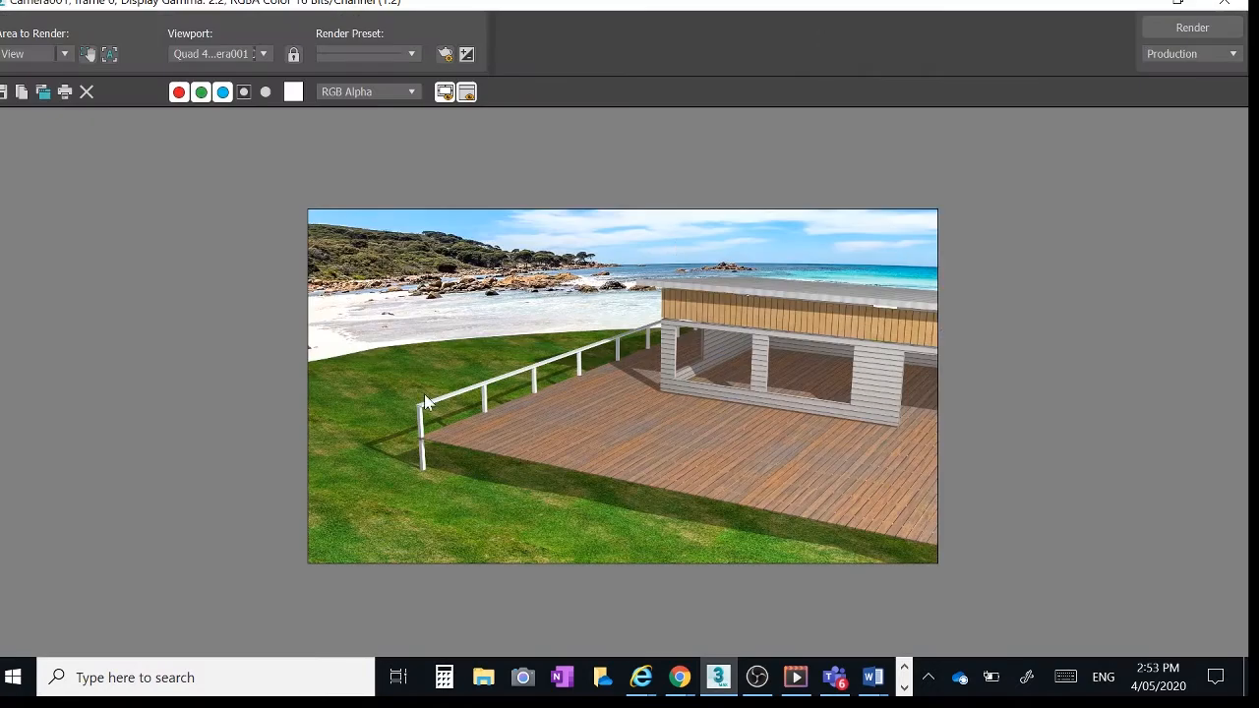